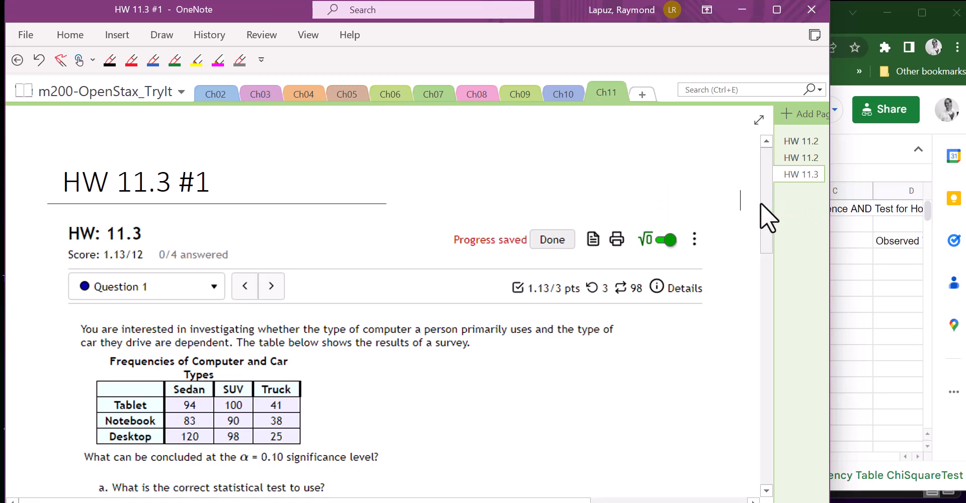
# Highlight the word "dependent" in yellow in the introductory text of Question 1.
pyautogui.scroll(-3, 760, 204)
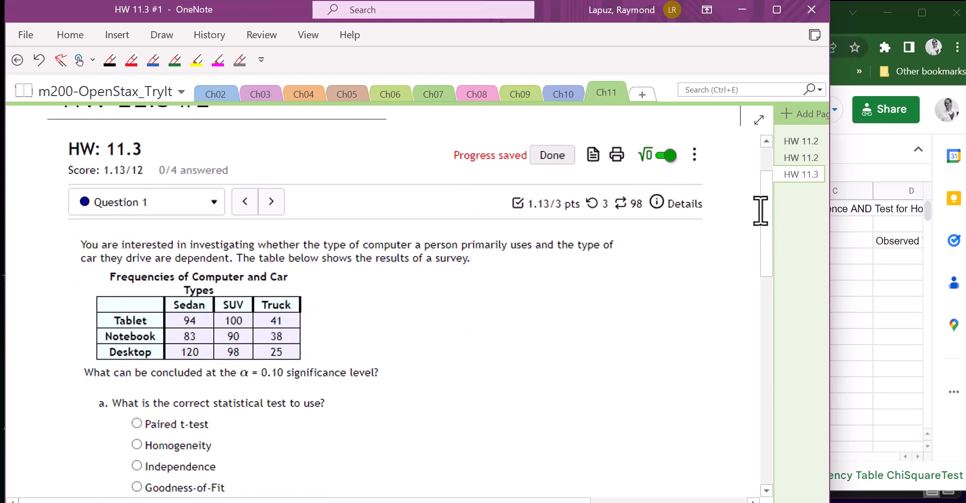
pyautogui.moveTo(765, 206); pyautogui.dragTo(765, 241)
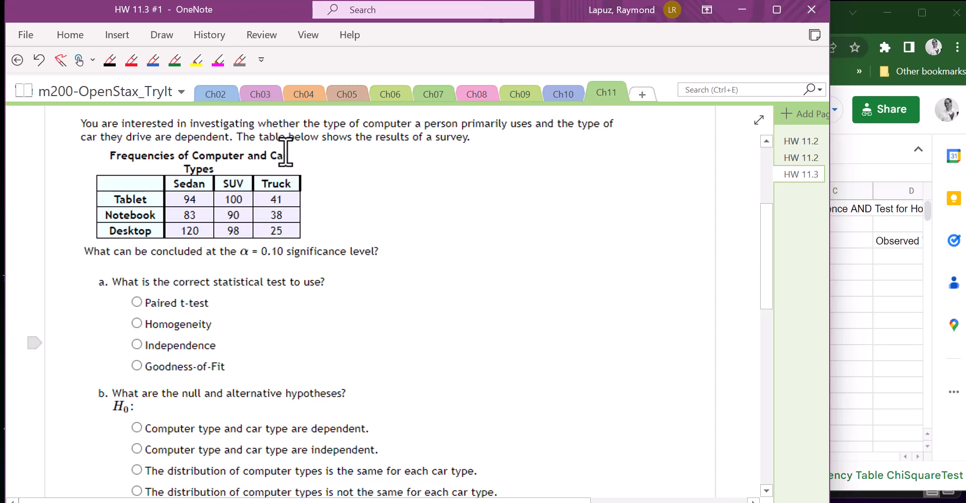
pyautogui.scroll(2, 170, 211)
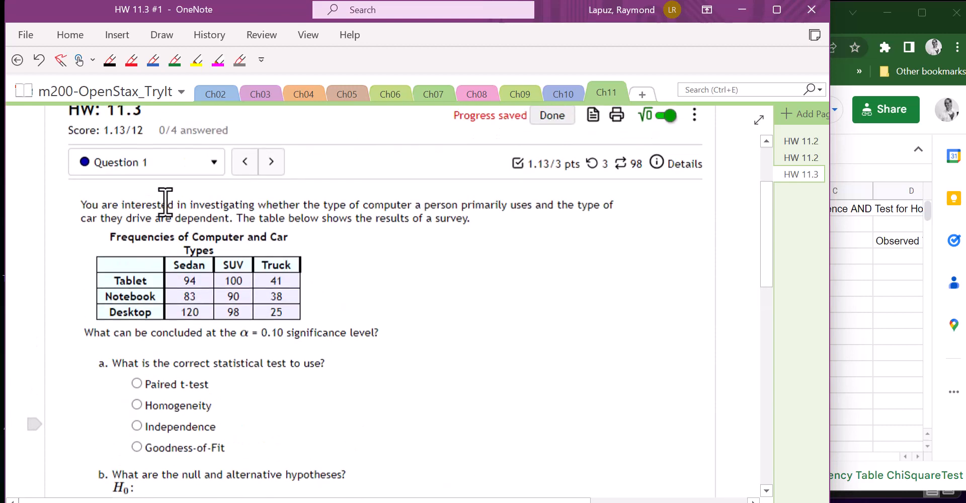
pyautogui.scroll(-2, 168, 240)
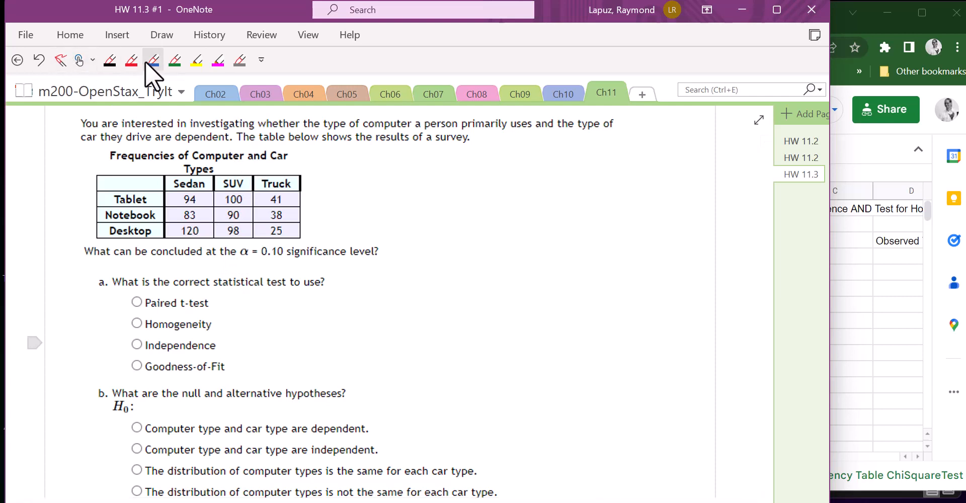
pyautogui.click(197, 60)
pyautogui.moveTo(174, 137); pyautogui.dragTo(228, 137)
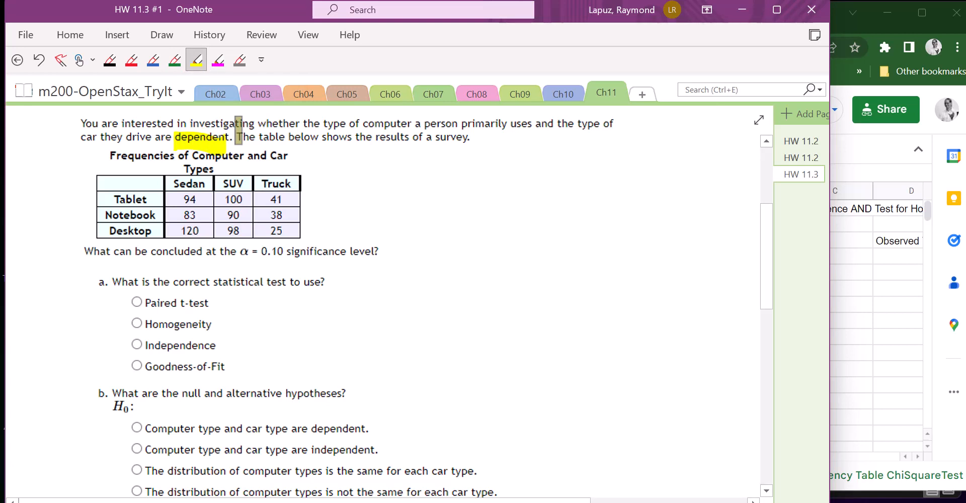
# Mark "Independence" in red as the answer to part a about the correct statistical test.
pyautogui.click(134, 60)
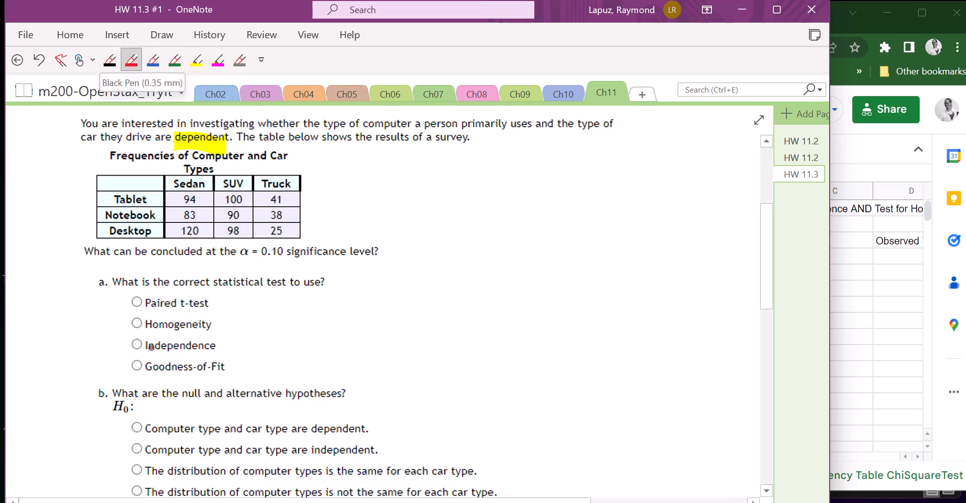
pyautogui.moveTo(135, 339); pyautogui.dragTo(133, 349)
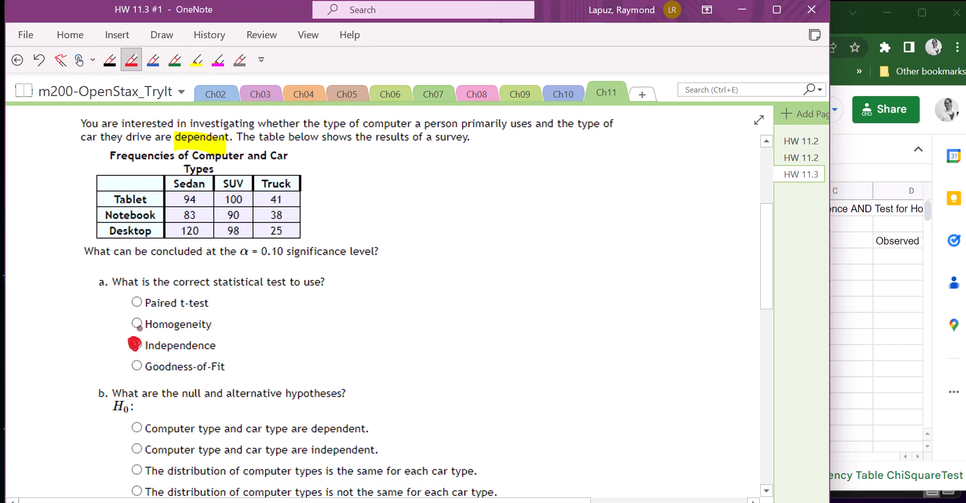
pyautogui.press('Escape')
# In part b, underline H0 and "independent" in red and mark "Computer type and car type are independent." as the null hypothesis.
pyautogui.scroll(-3, 332, 327)
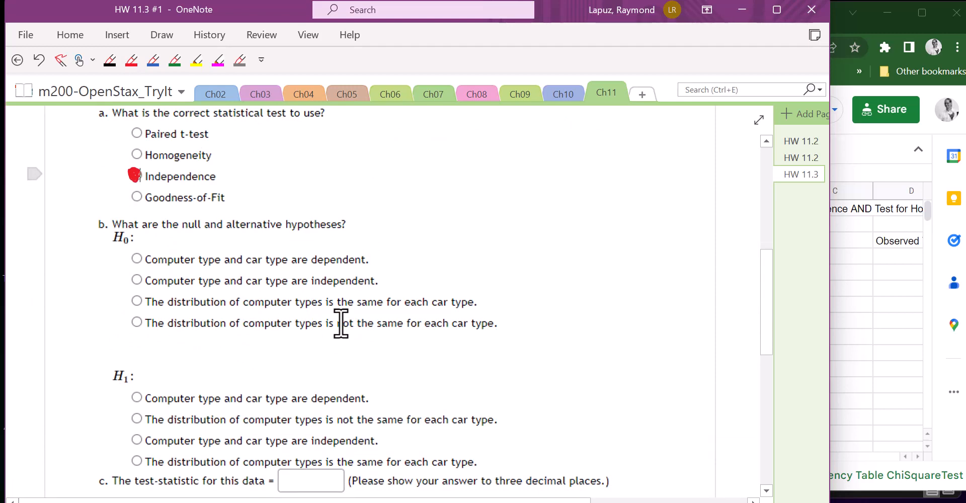
pyautogui.scroll(-2, 340, 321)
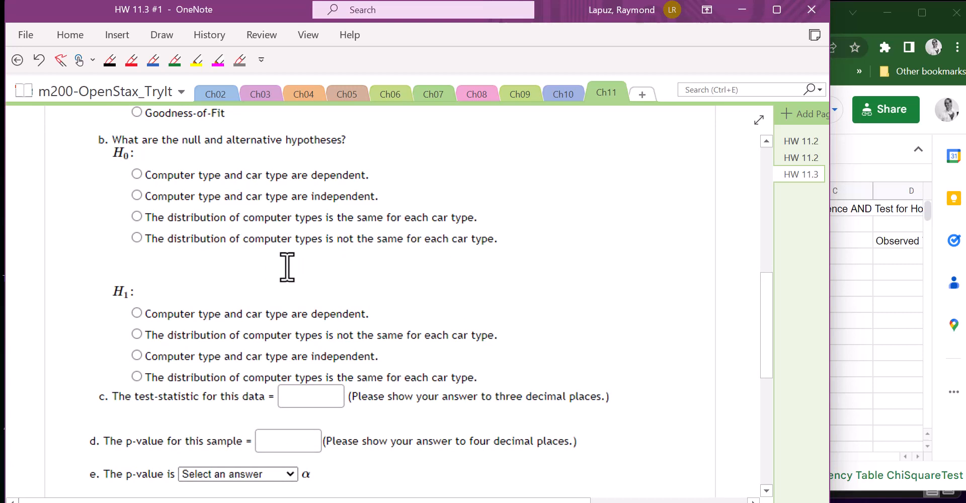
pyautogui.click(131, 59)
pyautogui.moveTo(112, 159); pyautogui.dragTo(130, 157)
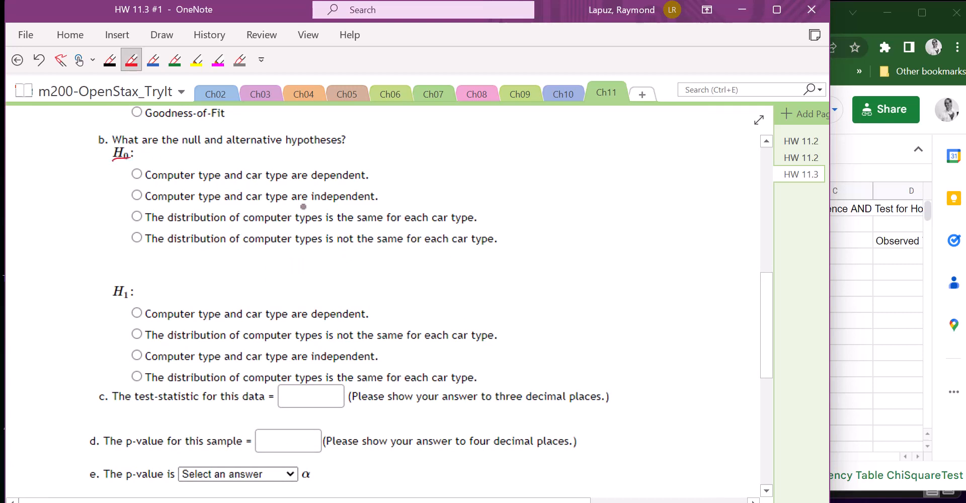
pyautogui.moveTo(312, 203); pyautogui.dragTo(385, 201)
pyautogui.moveTo(139, 191); pyautogui.dragTo(128, 192)
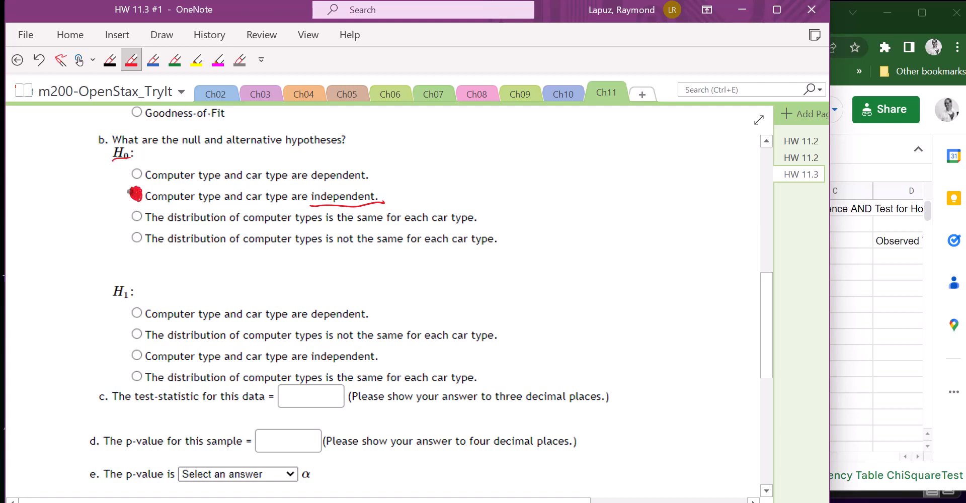
pyautogui.press('Escape')
# For H1, mark "Computer type and car type are dependent." in red, underline "dependent" and handwrite "(claim)" beside it.
pyautogui.moveTo(313, 320); pyautogui.dragTo(358, 316)
pyautogui.moveTo(137, 307); pyautogui.dragTo(132, 309)
pyautogui.moveTo(384, 297)
pyautogui.mouseDown()
pyautogui.moveTo(381, 314)
pyautogui.moveTo(401, 312)
pyautogui.mouseUp()
pyautogui.moveTo(406, 302)
pyautogui.mouseDown()
pyautogui.moveTo(431, 306)
pyautogui.moveTo(439, 296)
pyautogui.moveTo(442, 319)
pyautogui.mouseUp()
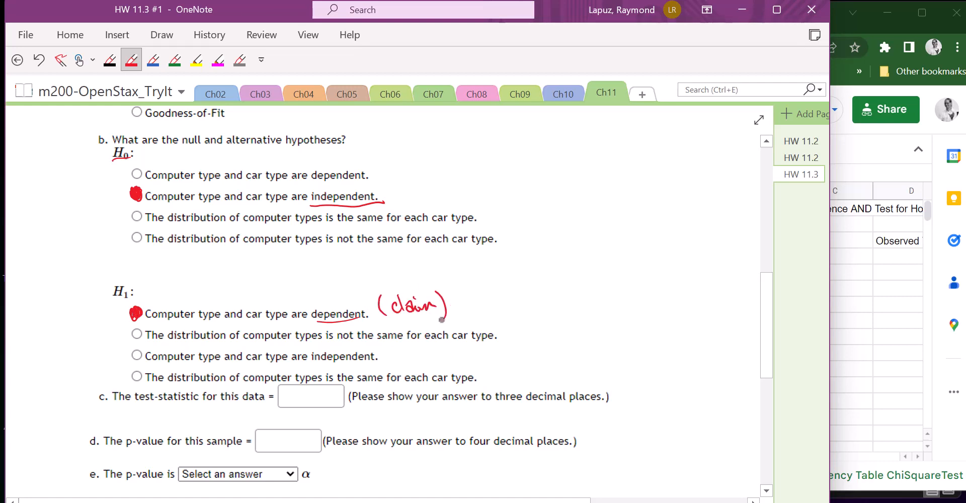
pyautogui.press('Escape')
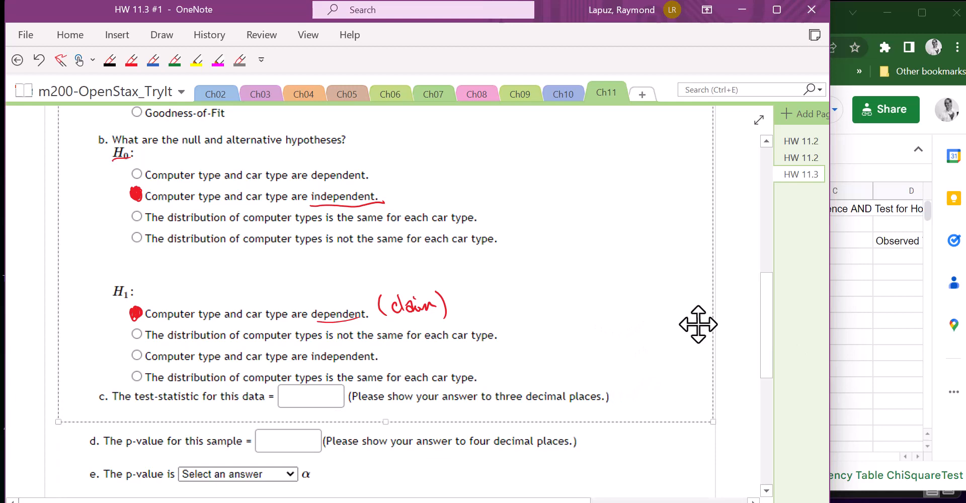
# Switch to the m200-Ch11Templates spreadsheet, widen its window and paste the copied computer and car frequency table at E4.
pyautogui.moveTo(765, 302); pyautogui.dragTo(759, 245)
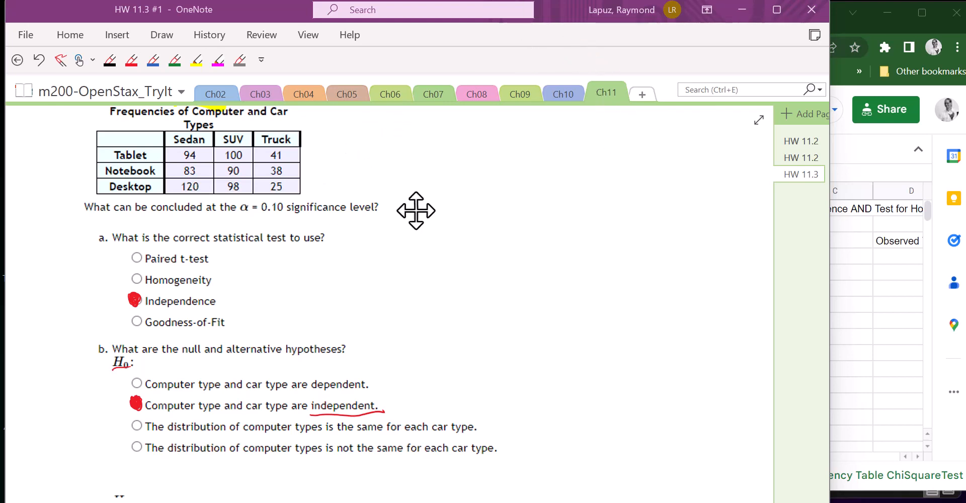
pyautogui.click(874, 318)
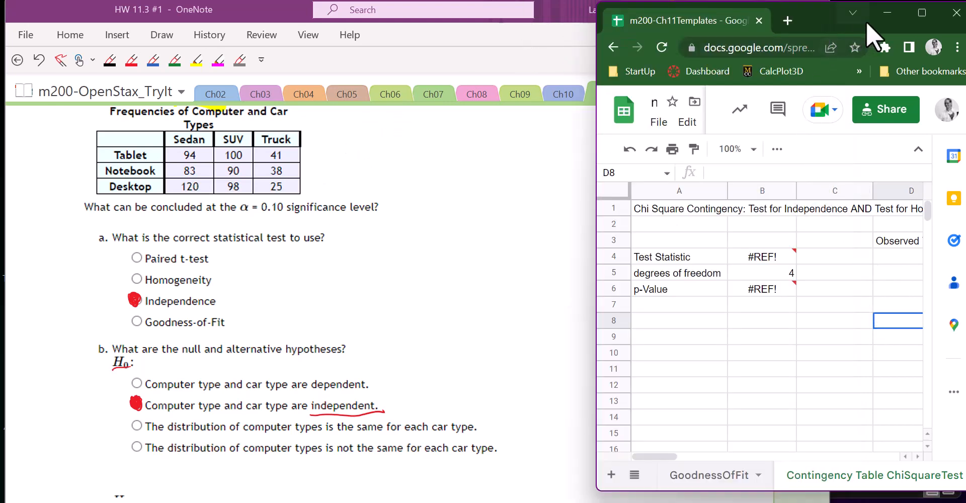
pyautogui.moveTo(595, 151); pyautogui.dragTo(114, 170)
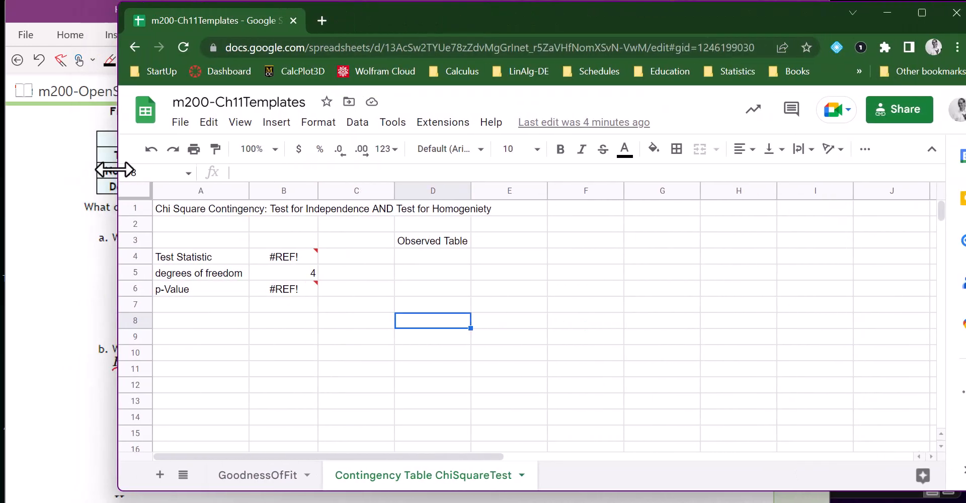
pyautogui.click(494, 258)
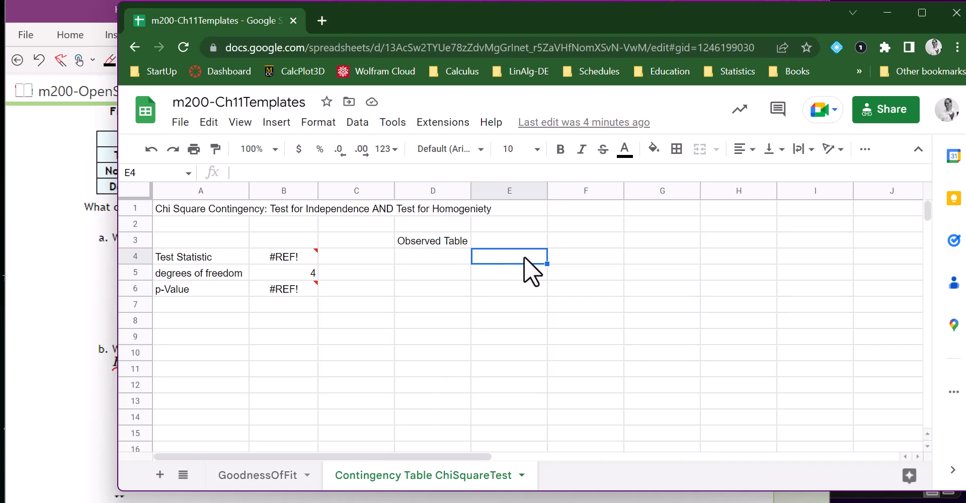
pyautogui.write('Sedan\tSUV\tTruck Tablet\t94\t100\t41 Notebook\t83\t90\t38 Desktop\t120\t98\t25')
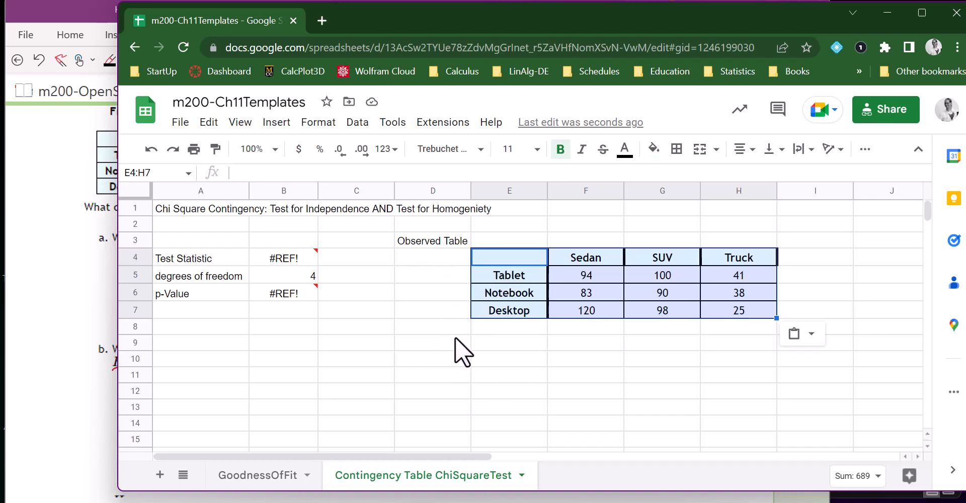
# Enter the label "Expected Table" in D10 and paste another copy of the frequency table at E11.
pyautogui.click(436, 346)
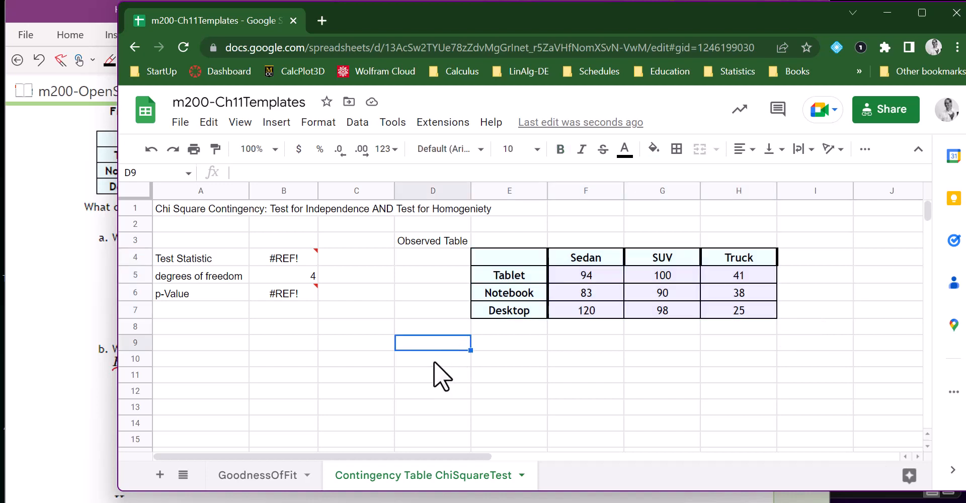
pyautogui.click(433, 360)
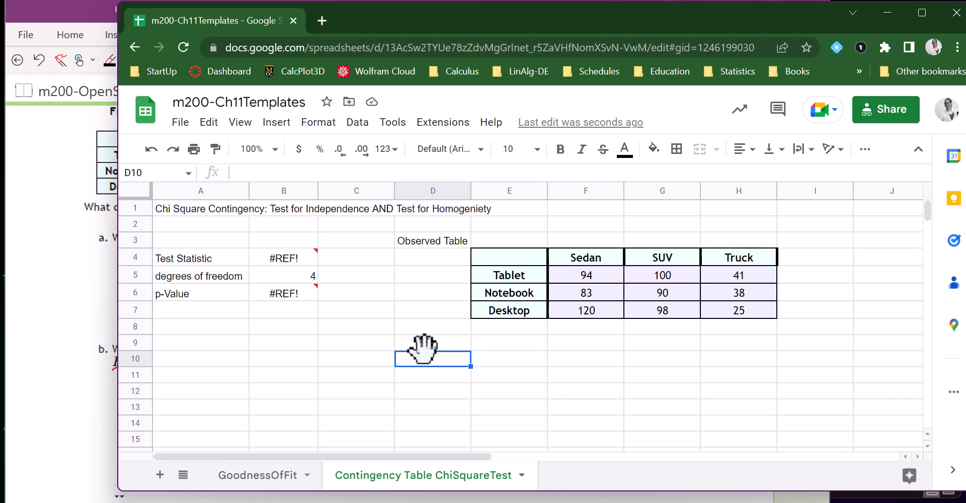
pyautogui.write('Expect')
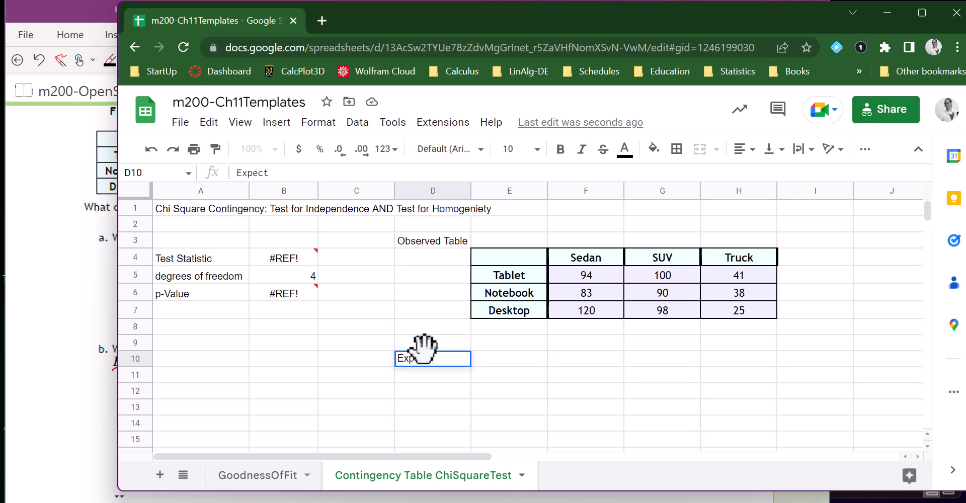
pyautogui.write('ed Table')
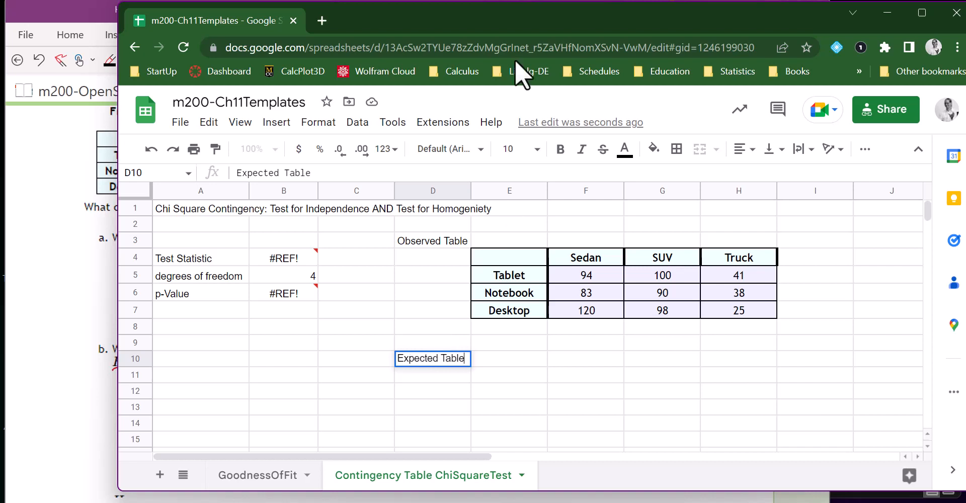
pyautogui.click(509, 373)
pyautogui.write('Sedan\tSUV\tTruck Tablet\t94\t100\t41 Notebook\t83\t90\t38 Desktop\t120\t98\t25')
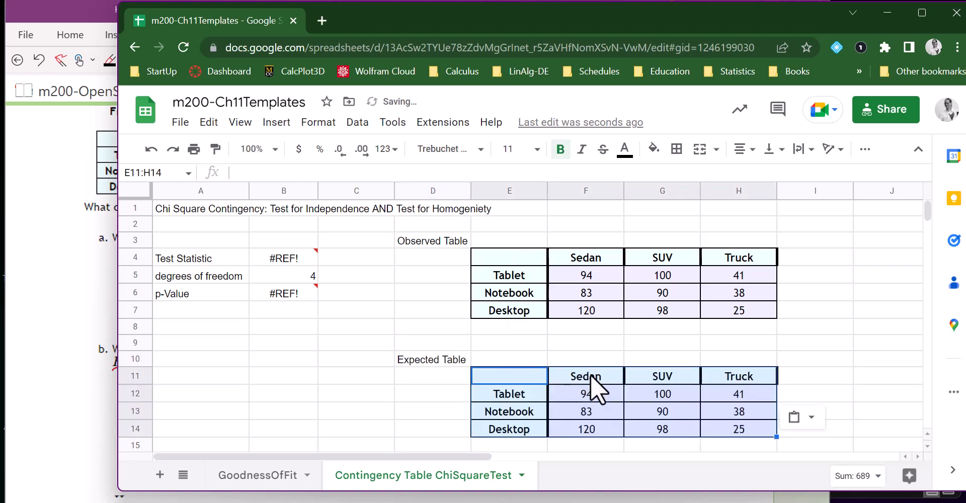
# Clear the counts in F12:H14 of the expected table, keeping its row and column headings.
pyautogui.scroll(-1, 590, 374)
pyautogui.moveTo(578, 351); pyautogui.dragTo(714, 378)
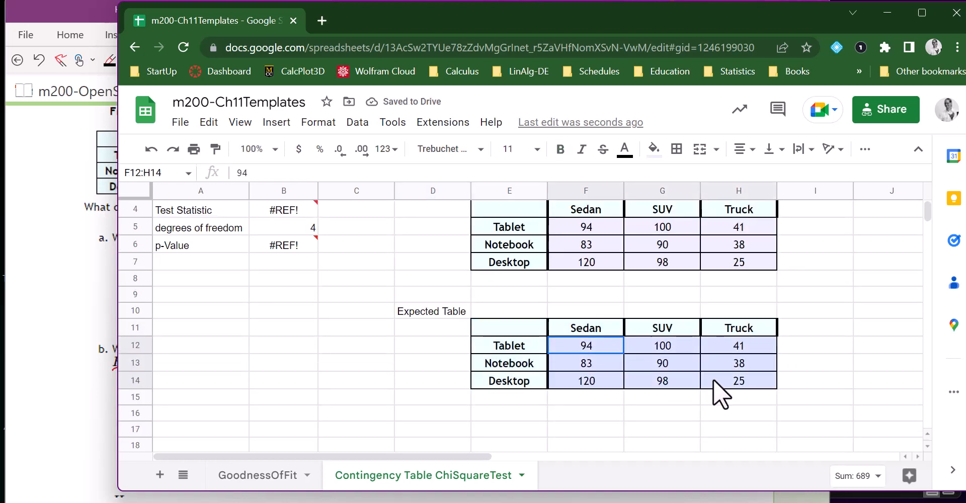
pyautogui.press('Delete')
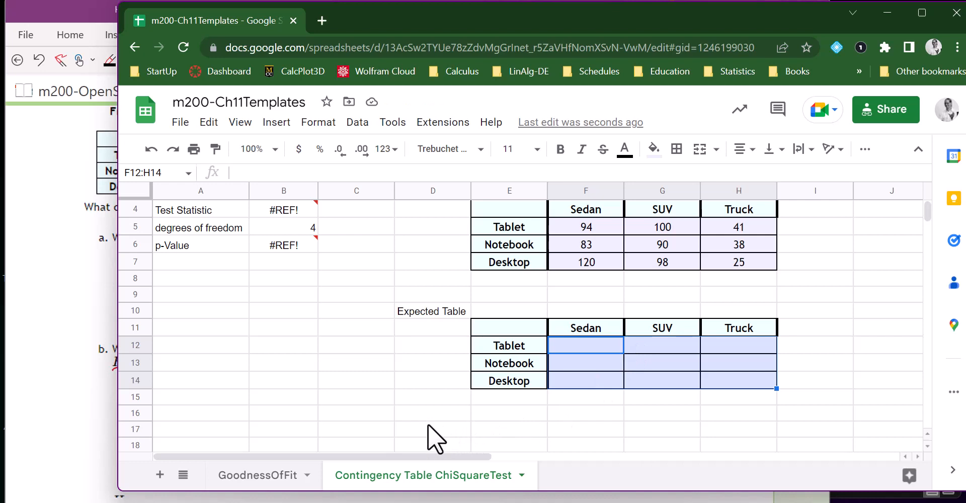
# Enter the label "(O-E)^2 / E" in D16 and paste a third copy of the frequency table at E17.
pyautogui.click(412, 412)
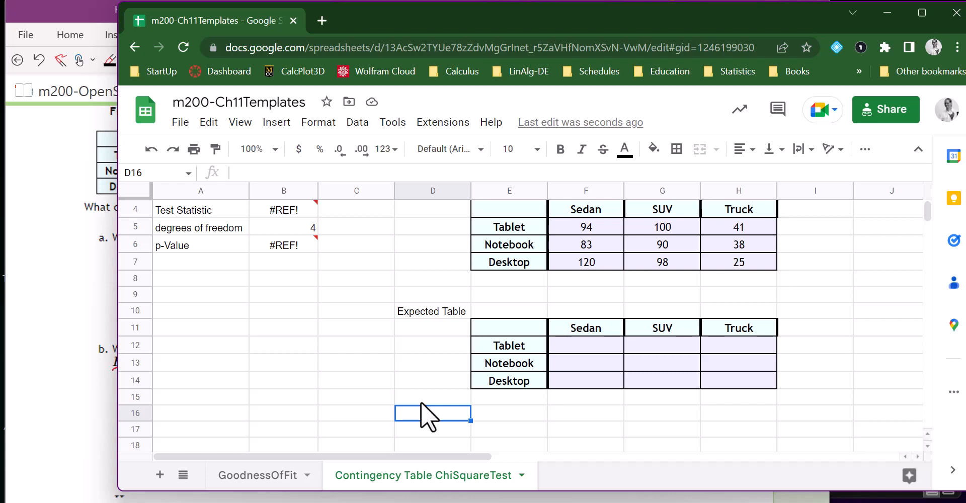
pyautogui.write('(')
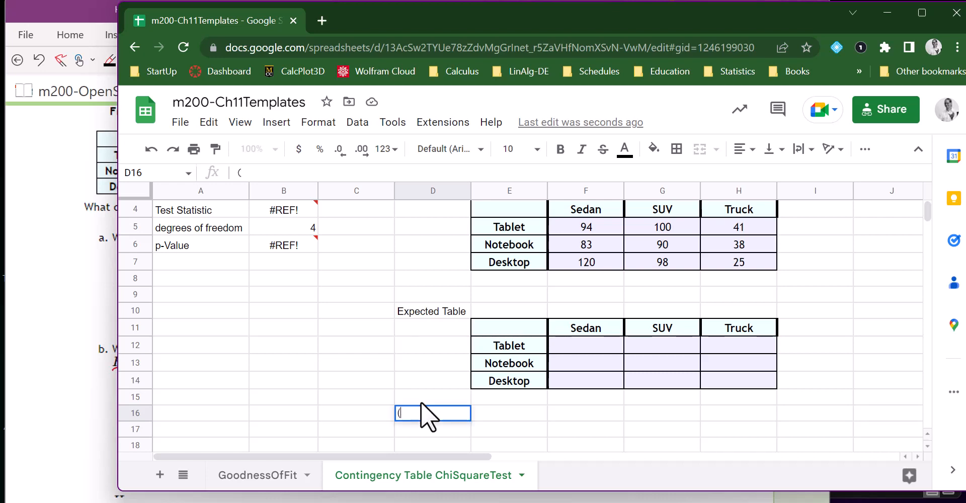
pyautogui.write('O-E)^2 /')
pyautogui.write('E')
pyautogui.press('Return')
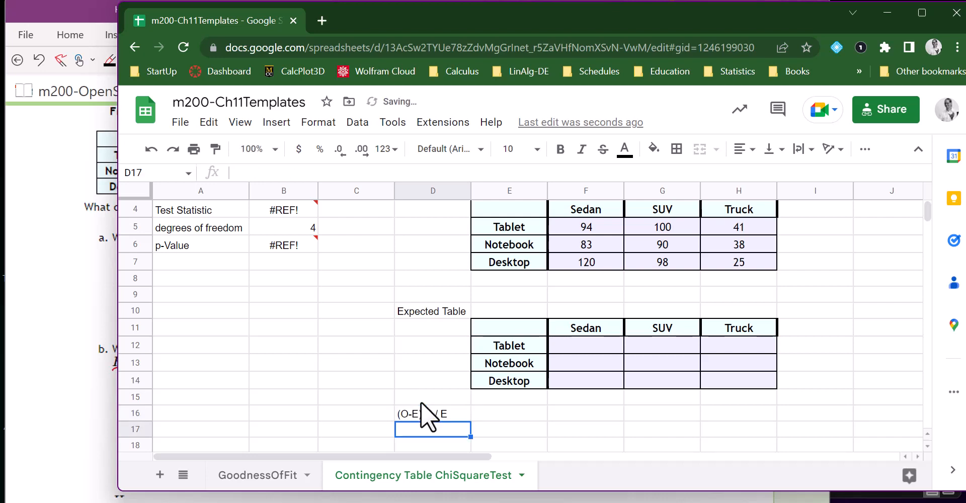
pyautogui.click(496, 425)
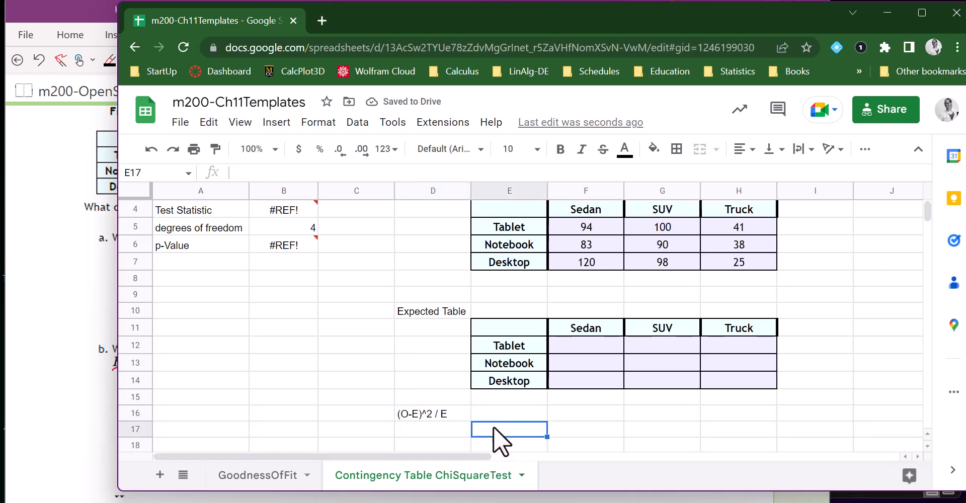
pyautogui.write('Sedan\tSUV\tTruck Tablet\t94\t100\t41 Notebook\t83\t90\t38 Desktop\t120\t98\t25')
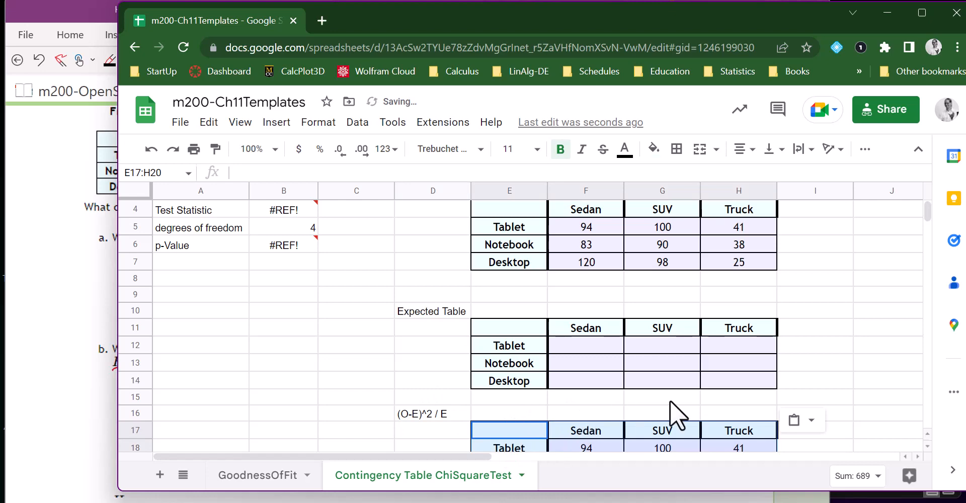
# Clear the counts in F18:H20 of the (O-E)^2 / E table, keeping its headings.
pyautogui.click(818, 381)
pyautogui.scroll(-2, 815, 377)
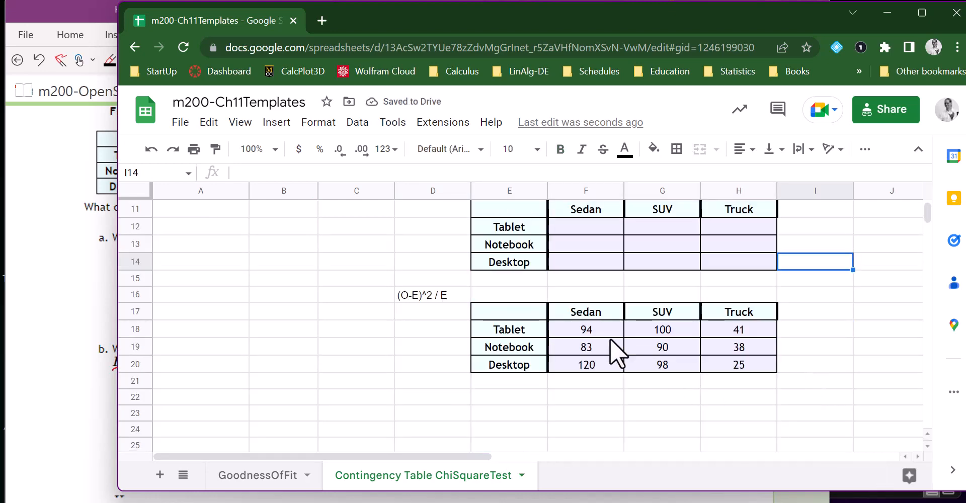
pyautogui.moveTo(612, 333); pyautogui.dragTo(725, 361)
pyautogui.rightClick(729, 351)
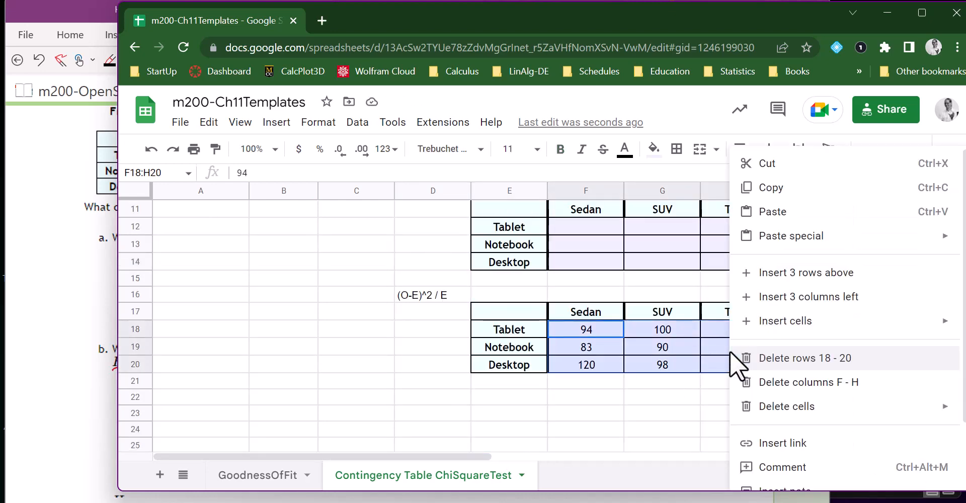
pyautogui.click(666, 353)
pyautogui.moveTo(581, 334); pyautogui.dragTo(728, 363)
pyautogui.press('Delete')
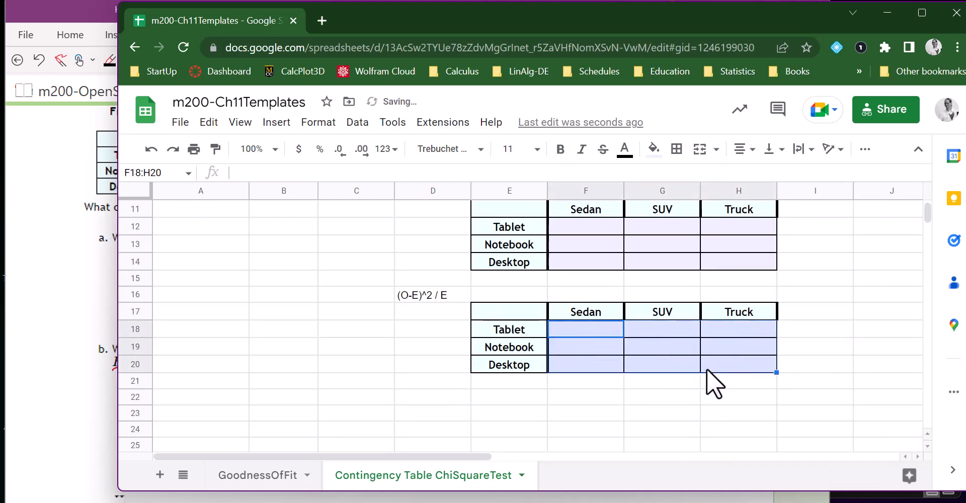
pyautogui.scroll(3, 713, 376)
pyautogui.scroll(1, 694, 358)
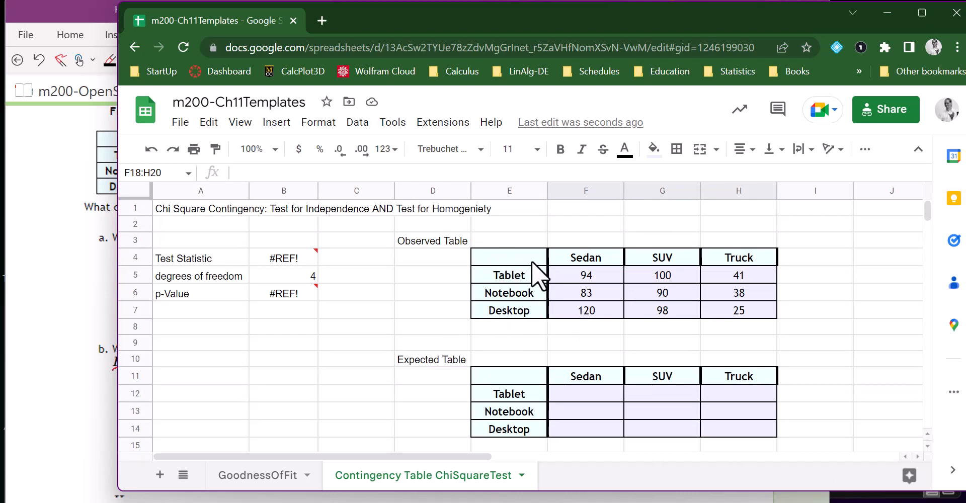
pyautogui.click(578, 391)
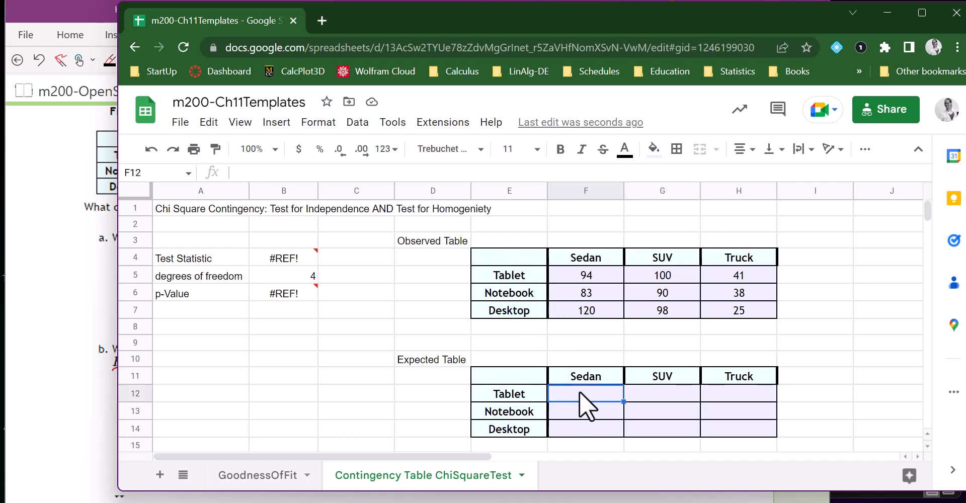
pyautogui.click(581, 273)
pyautogui.click(792, 273)
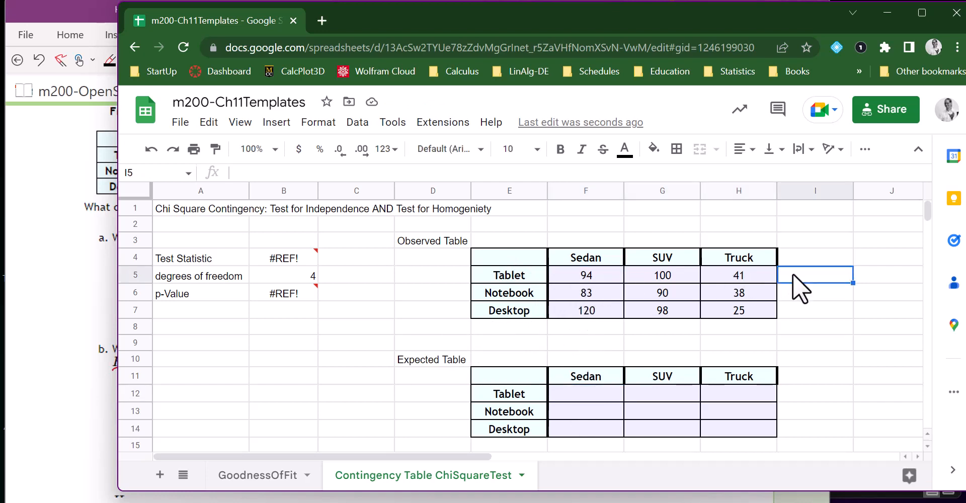
pyautogui.click(571, 327)
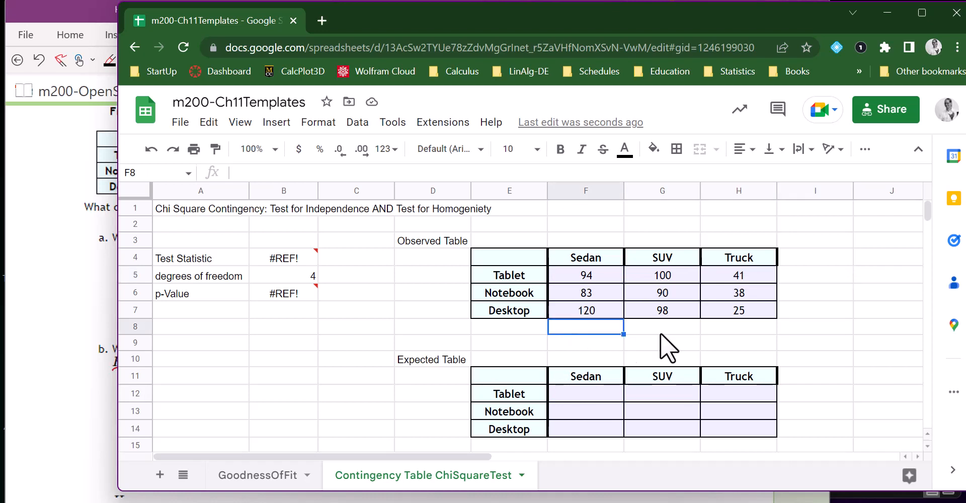
pyautogui.click(796, 327)
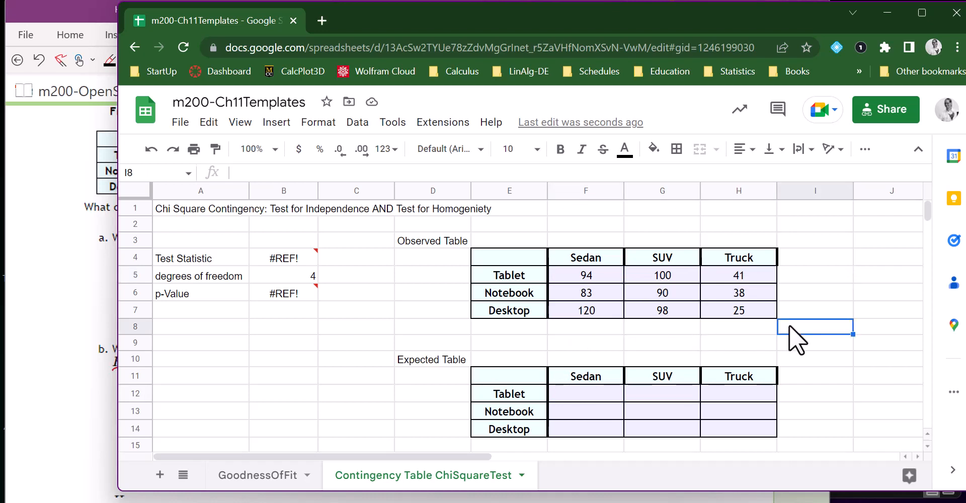
# Total the Sedan column in F8 with =sum(F5:F7) and fill the formula across to H8.
pyautogui.click(587, 324)
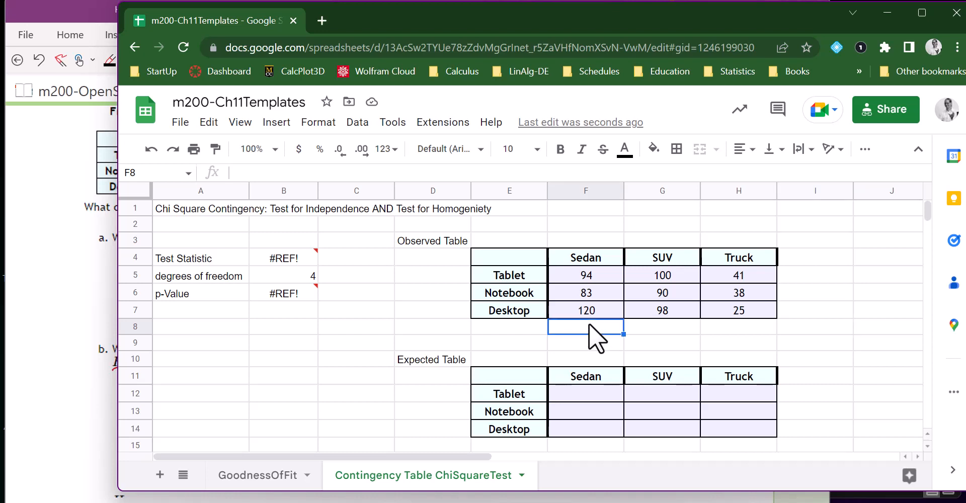
pyautogui.write('=s')
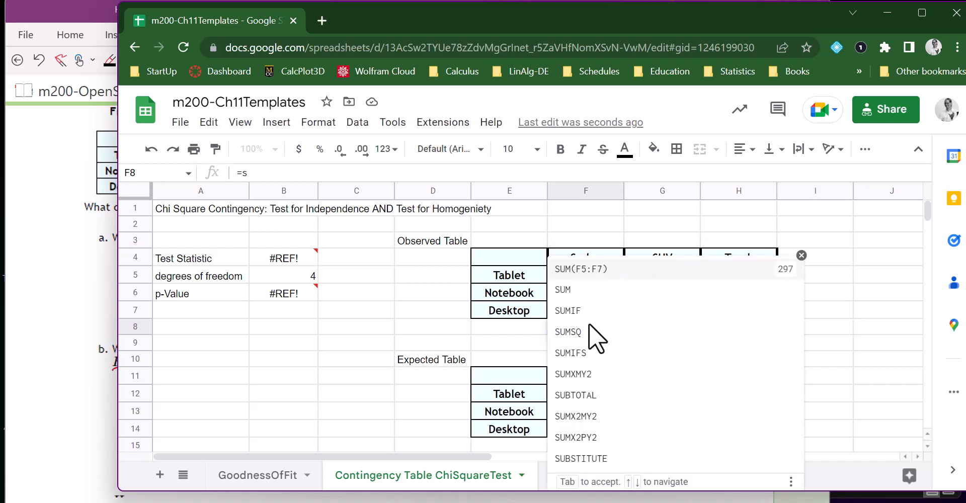
pyautogui.write('um(')
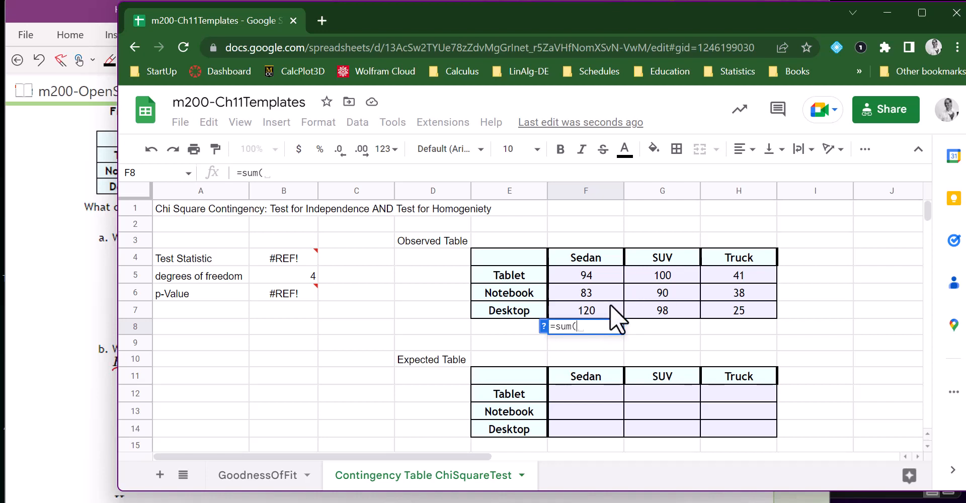
pyautogui.moveTo(603, 271); pyautogui.dragTo(602, 306)
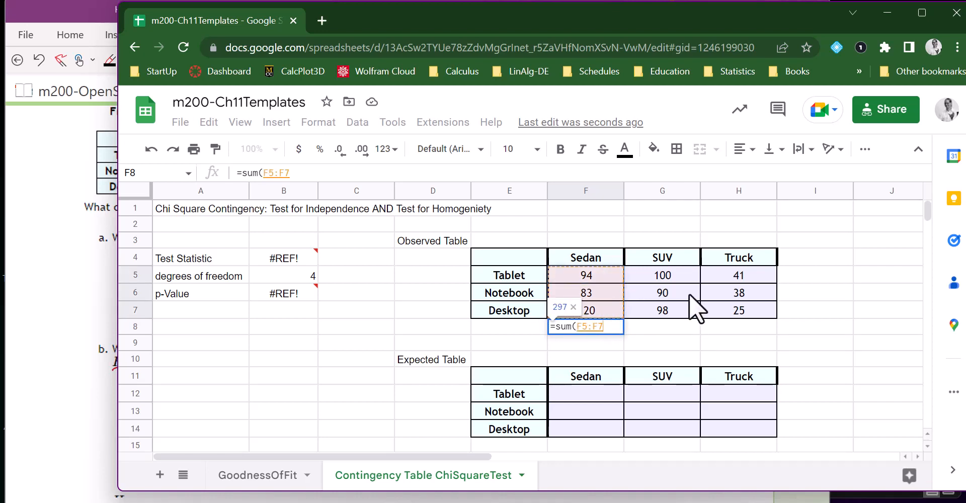
pyautogui.press('Return')
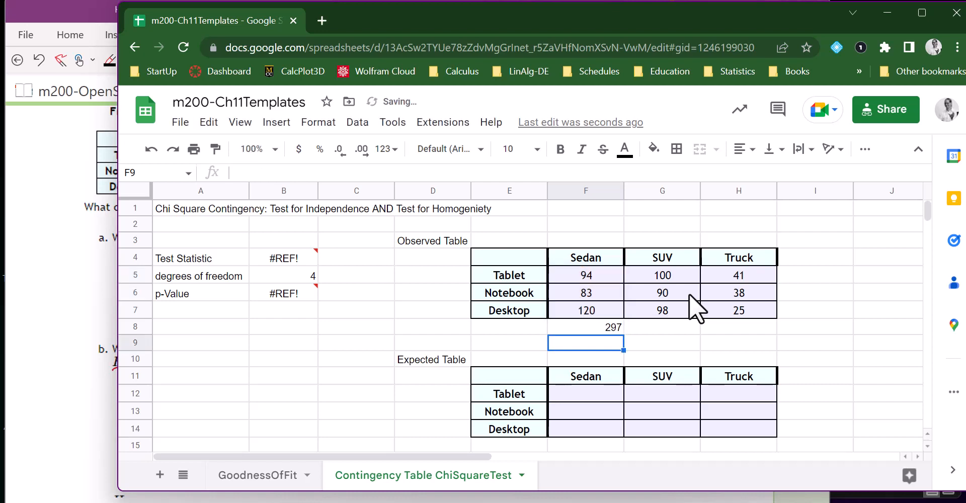
pyautogui.click(611, 327)
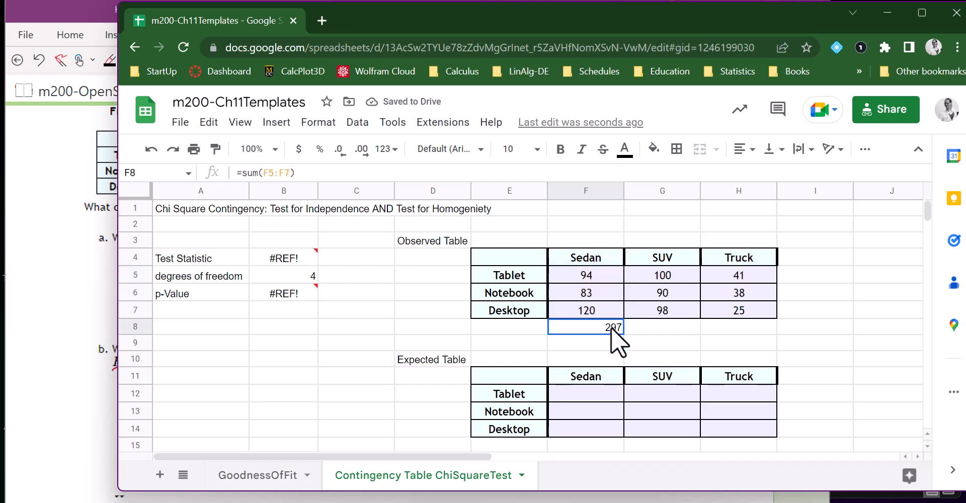
pyautogui.moveTo(624, 334); pyautogui.dragTo(737, 335)
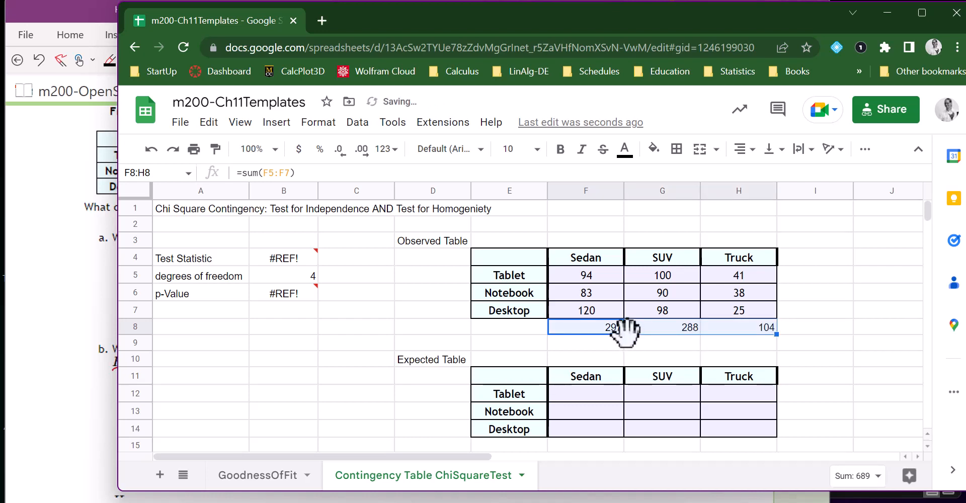
# Total the Tablet row in I5 with =sum(F5:H5) and accept the suggested autofill for I6:I8.
pyautogui.click(793, 278)
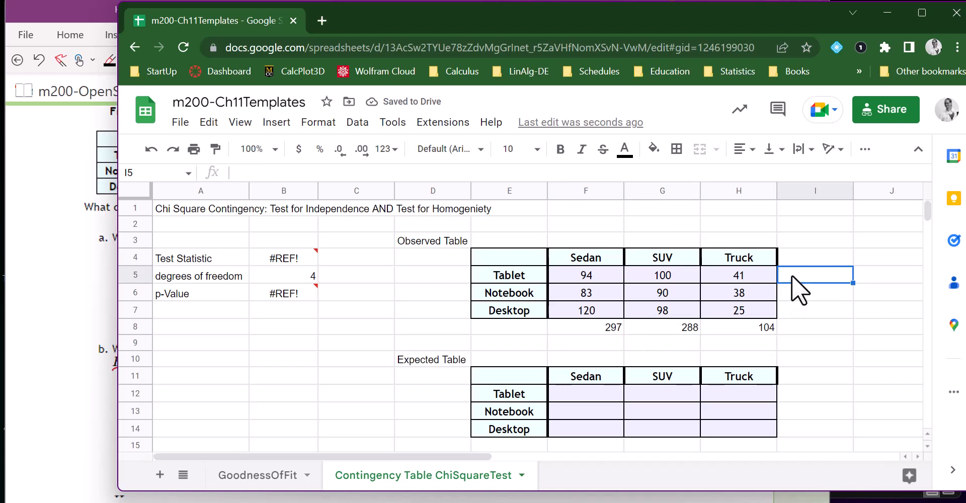
pyautogui.write('=sum(')
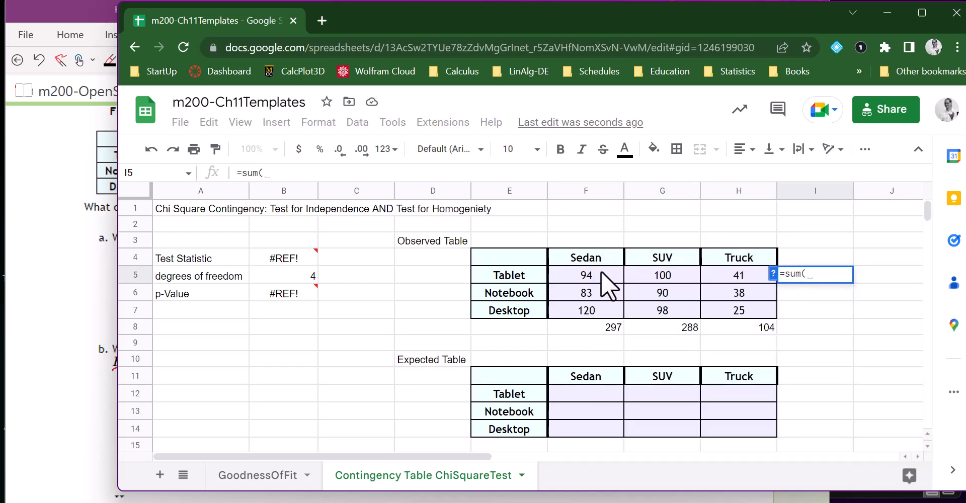
pyautogui.moveTo(600, 272); pyautogui.dragTo(714, 271)
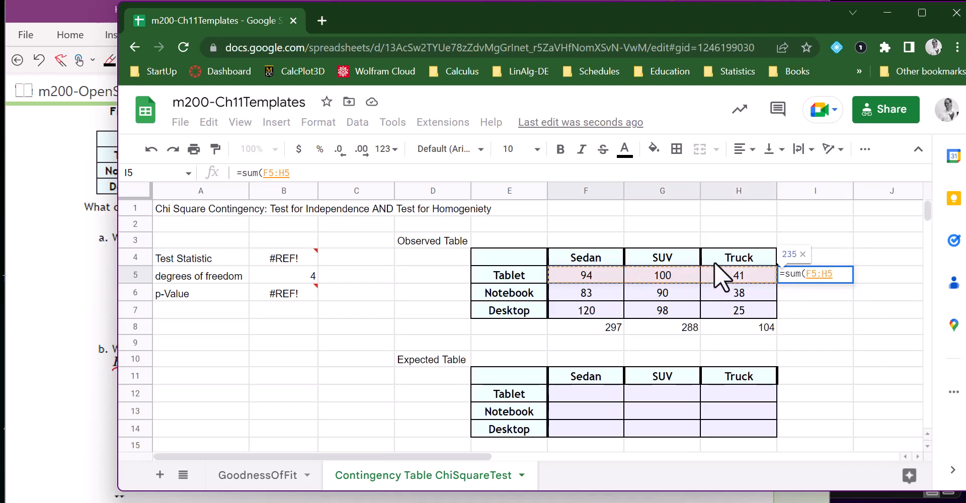
pyautogui.press('Return')
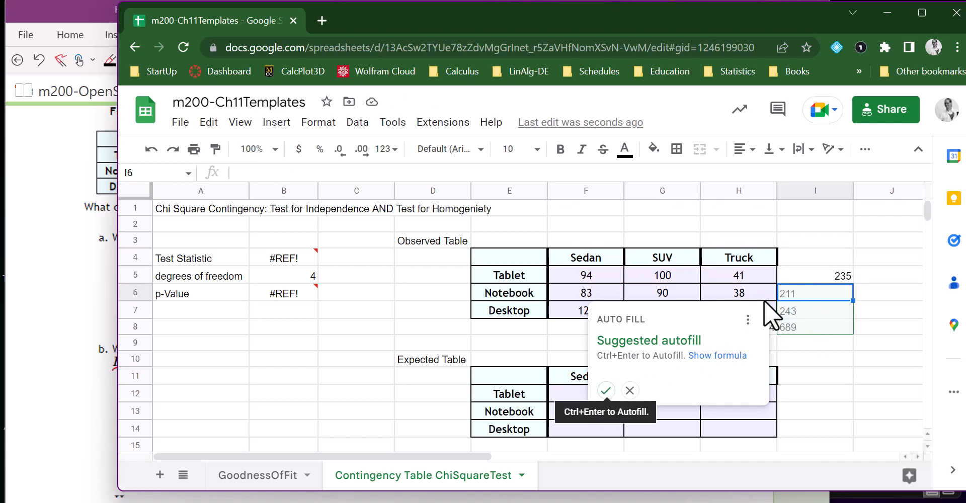
pyautogui.click(605, 390)
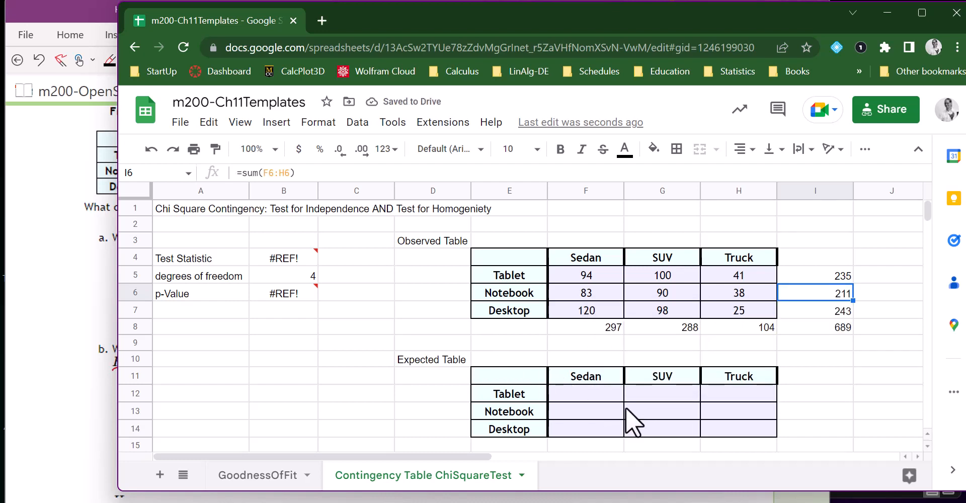
# Highlight the grand total cell I8 with a light red fill.
pyautogui.click(815, 328)
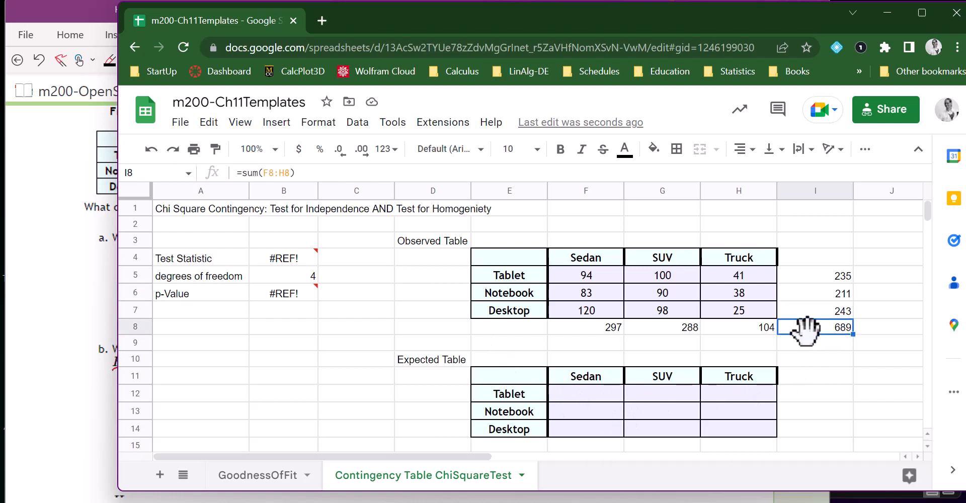
pyautogui.click(655, 151)
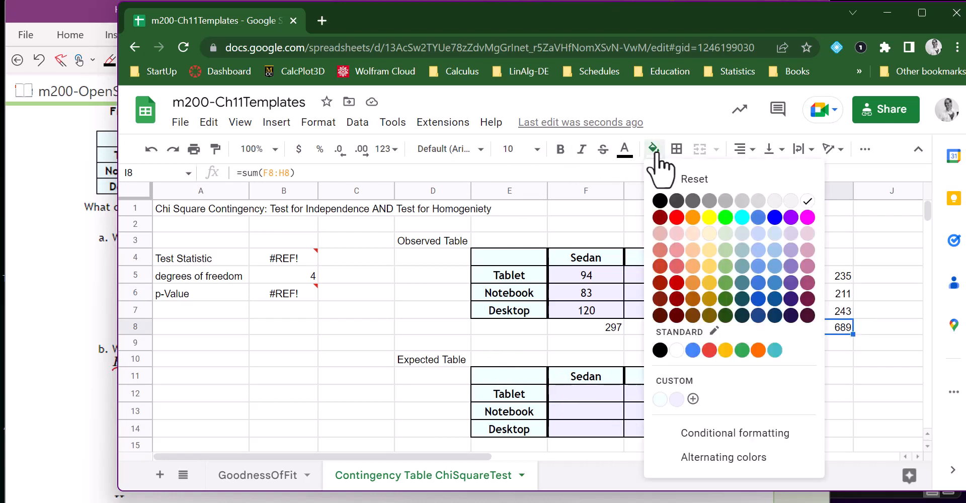
pyautogui.click(676, 234)
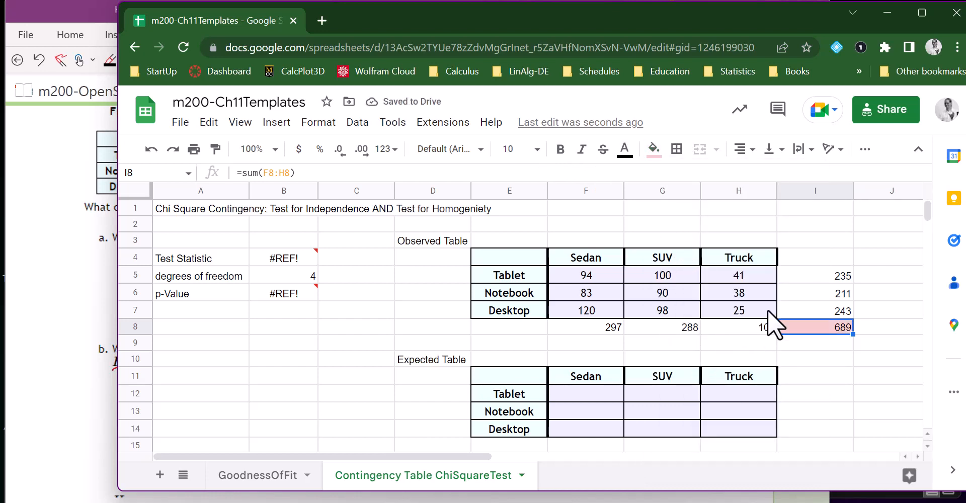
pyautogui.moveTo(807, 275); pyautogui.dragTo(807, 305)
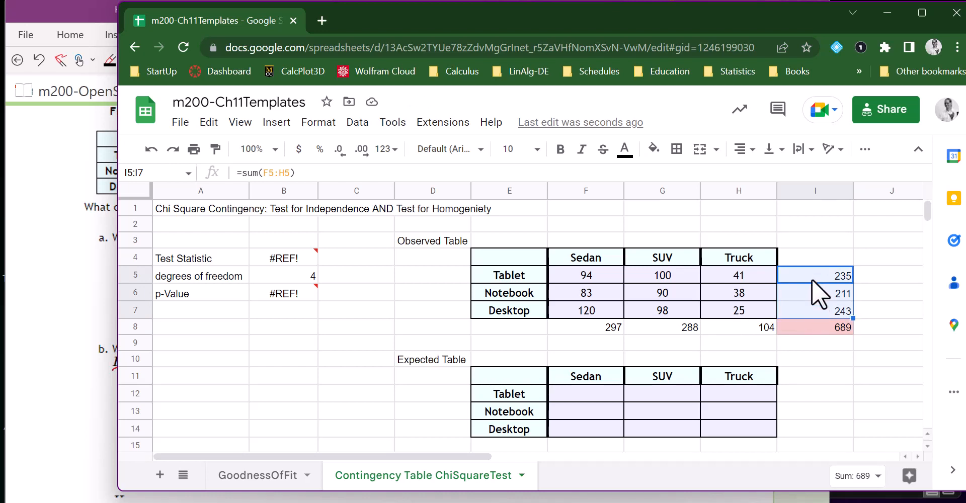
pyautogui.moveTo(615, 327); pyautogui.dragTo(722, 328)
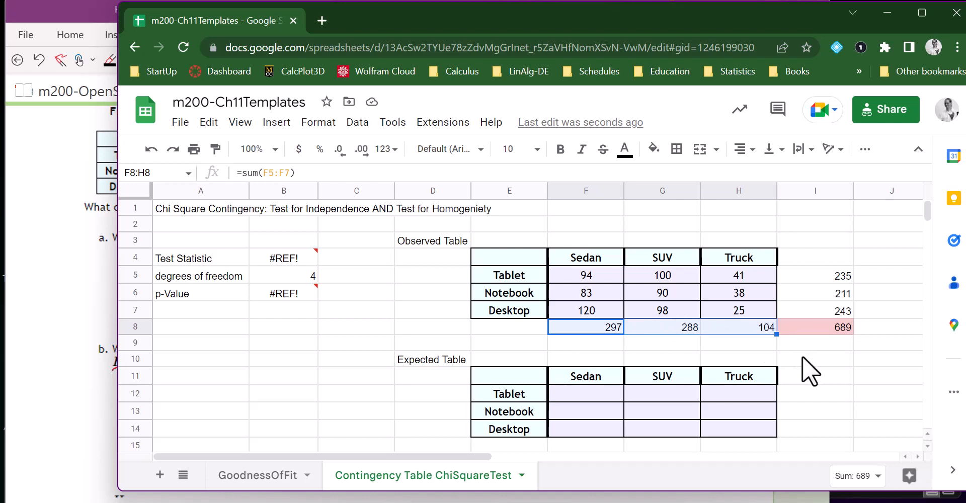
# Start a formula in F12, the Tablet and Sedan cell of the expected table.
pyautogui.scroll(-1, 802, 355)
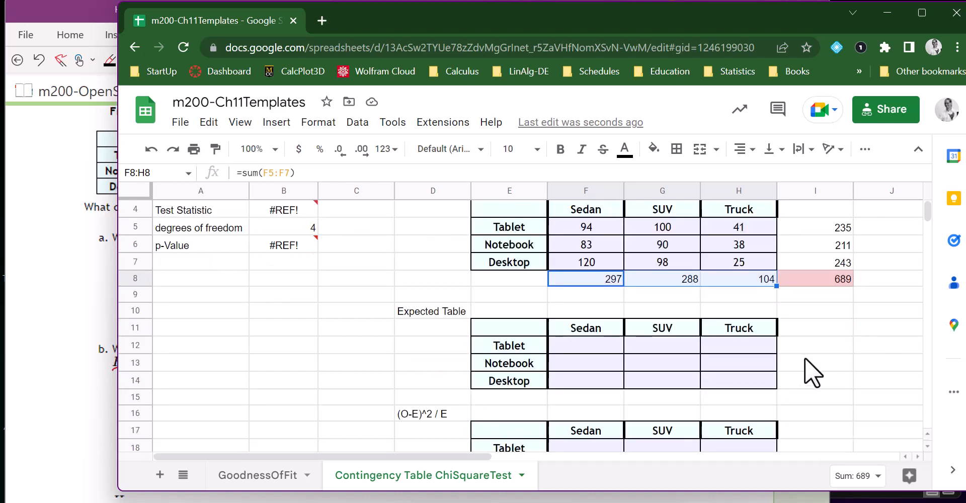
pyautogui.click(591, 345)
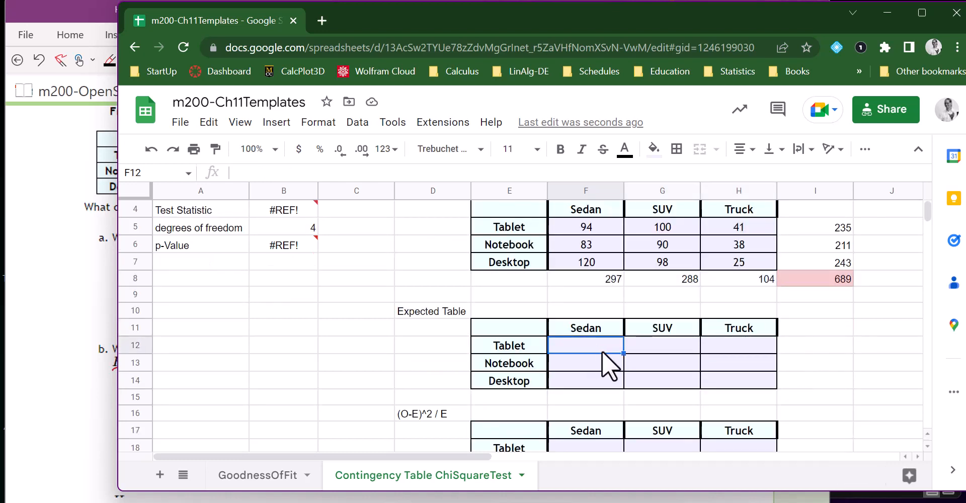
pyautogui.click(583, 229)
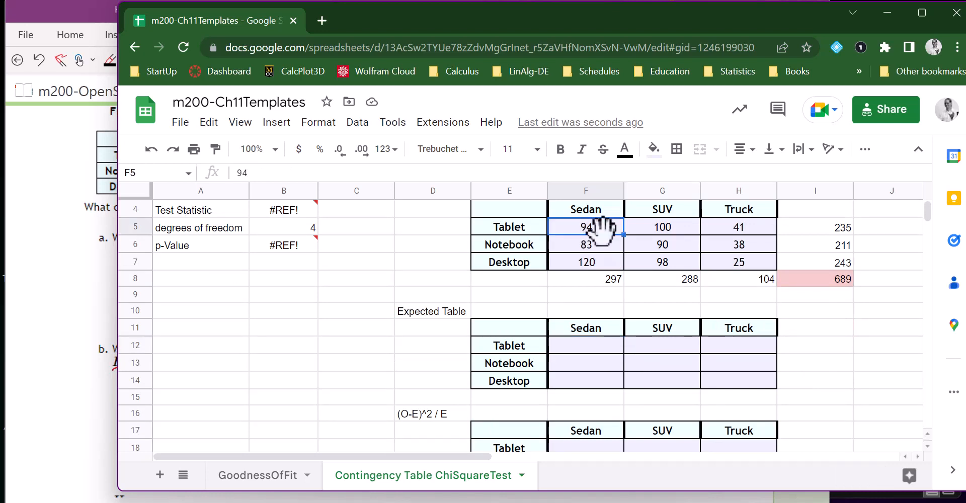
pyautogui.click(602, 345)
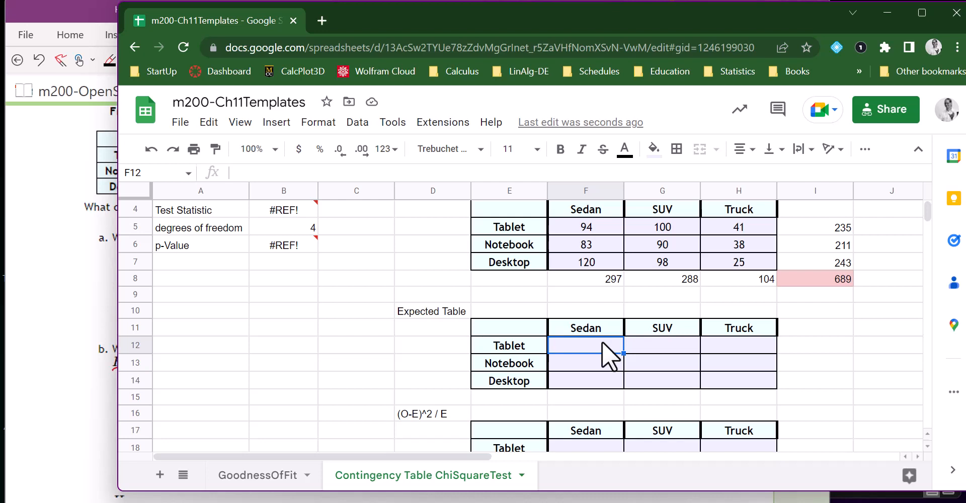
pyautogui.write('=')
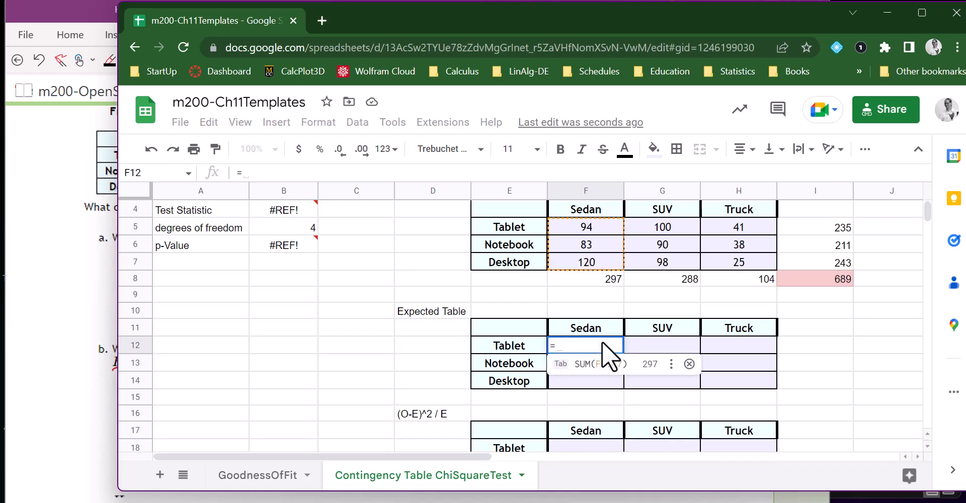
pyautogui.click(816, 226)
pyautogui.write('/')
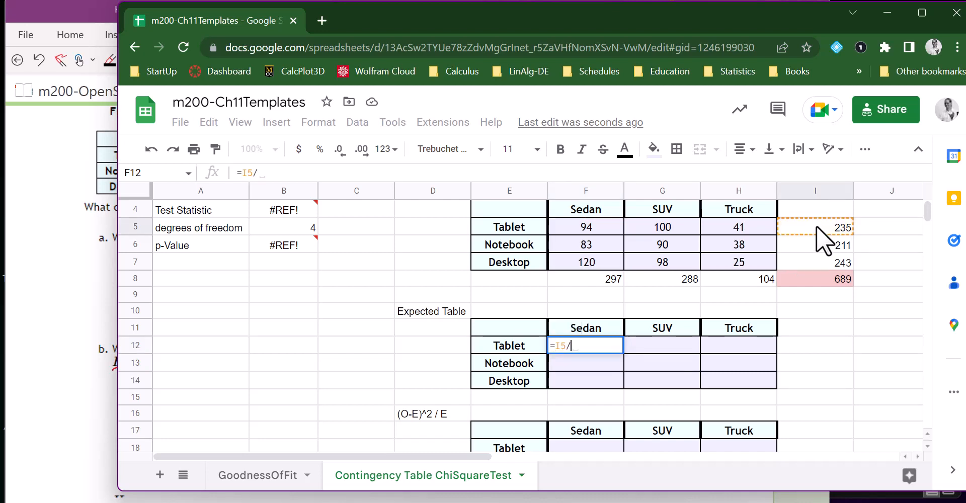
pyautogui.click(601, 279)
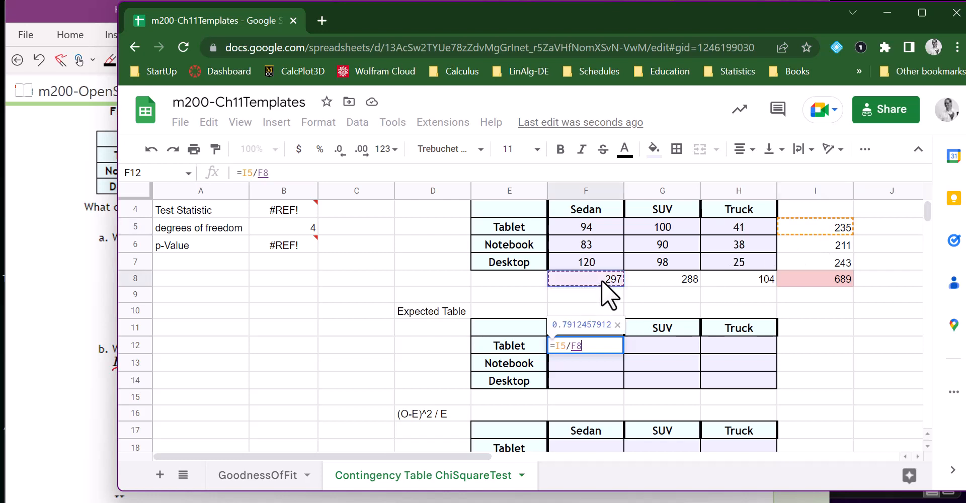
pyautogui.write('/')
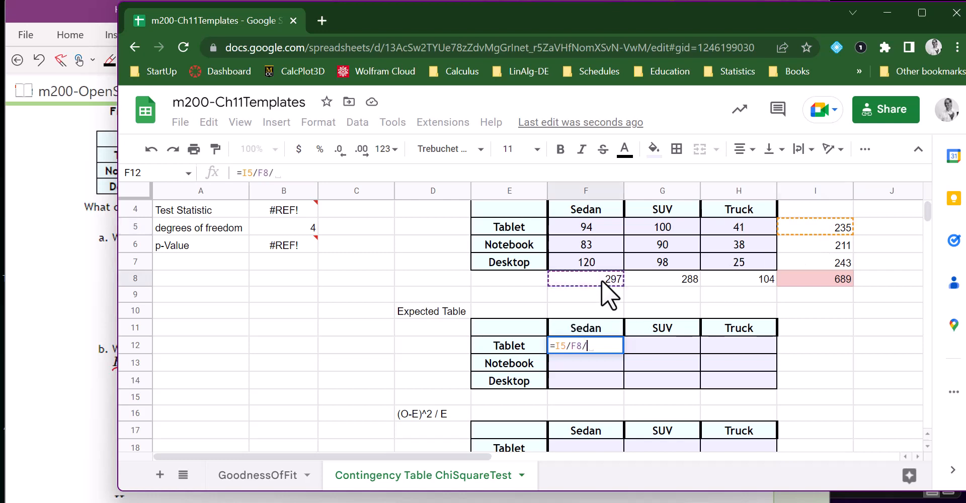
pyautogui.click(569, 347)
pyautogui.press('BackSpace')
pyautogui.write('*')
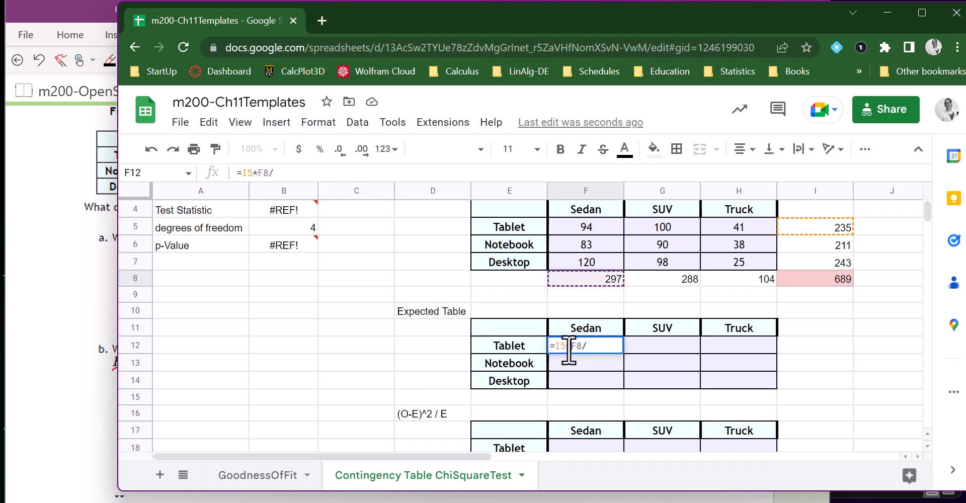
pyautogui.moveTo(614, 346); pyautogui.dragTo(558, 347)
pyautogui.press('BackSpace')
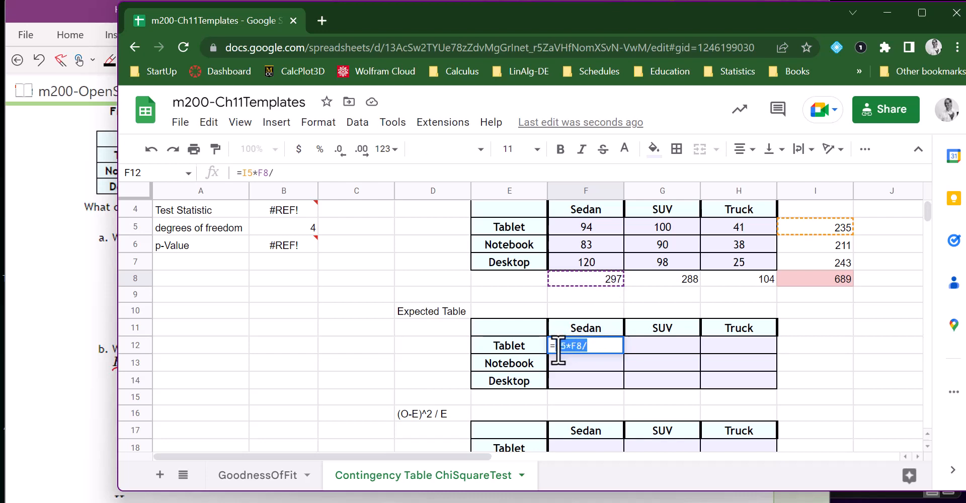
# Complete the Tablet and Sedan expected count in F12 with =I5*F8/I8 and review its formula.
pyautogui.click(827, 226)
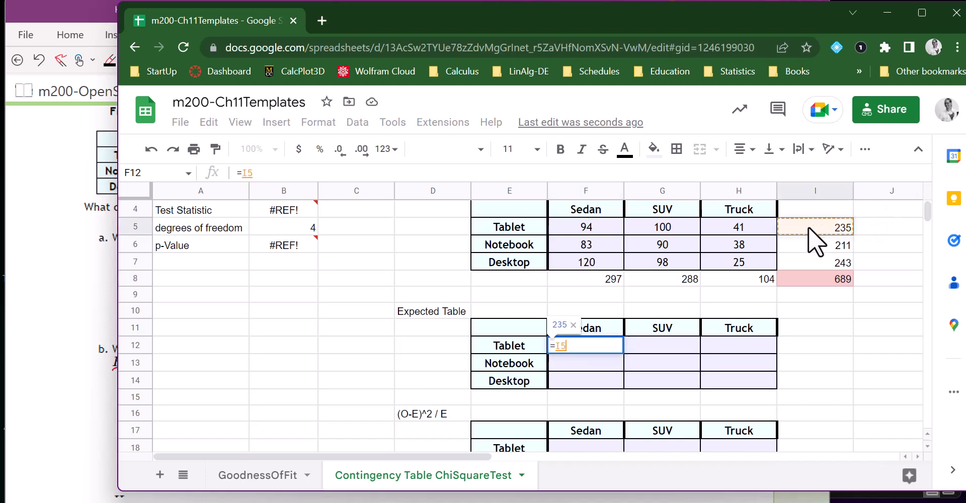
pyautogui.write('*')
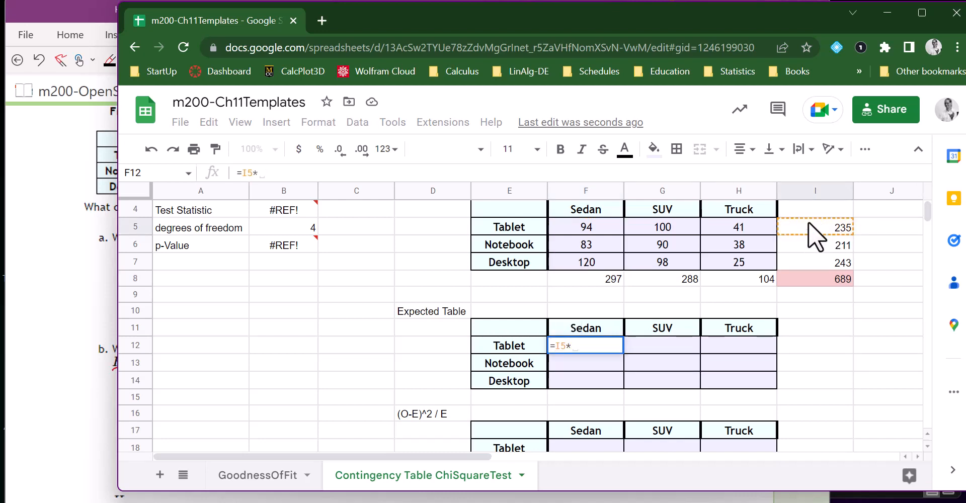
pyautogui.click(603, 279)
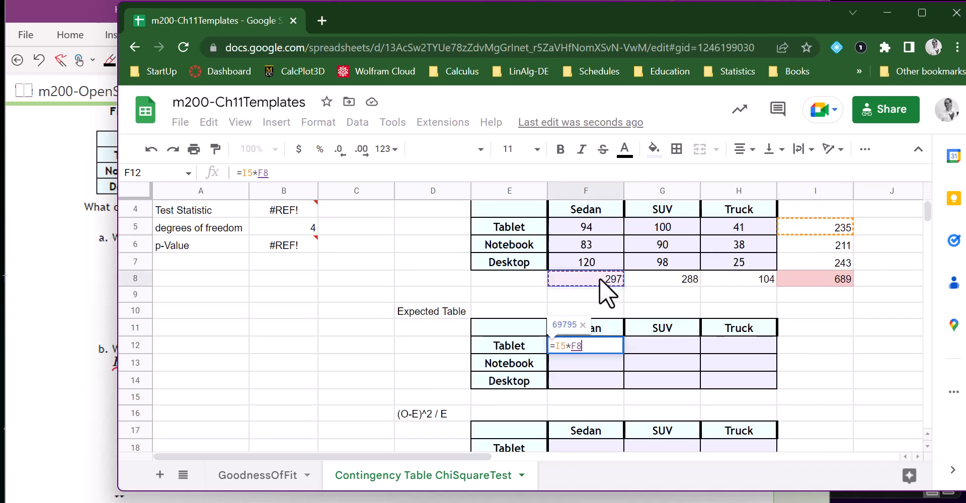
pyautogui.write('/')
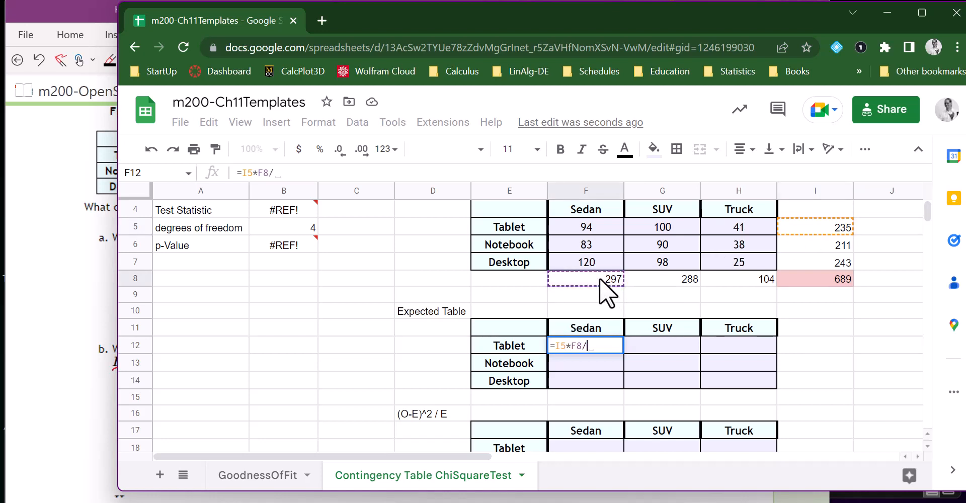
pyautogui.click(807, 277)
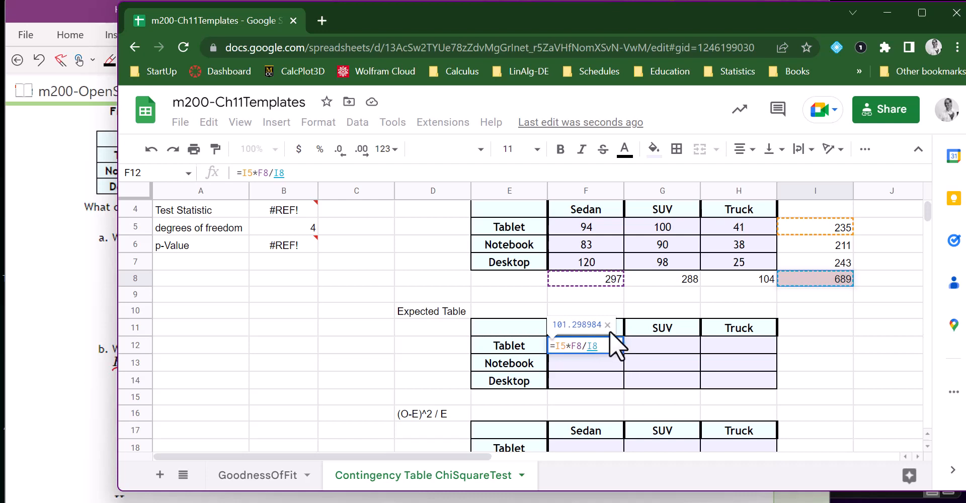
pyautogui.press('Return')
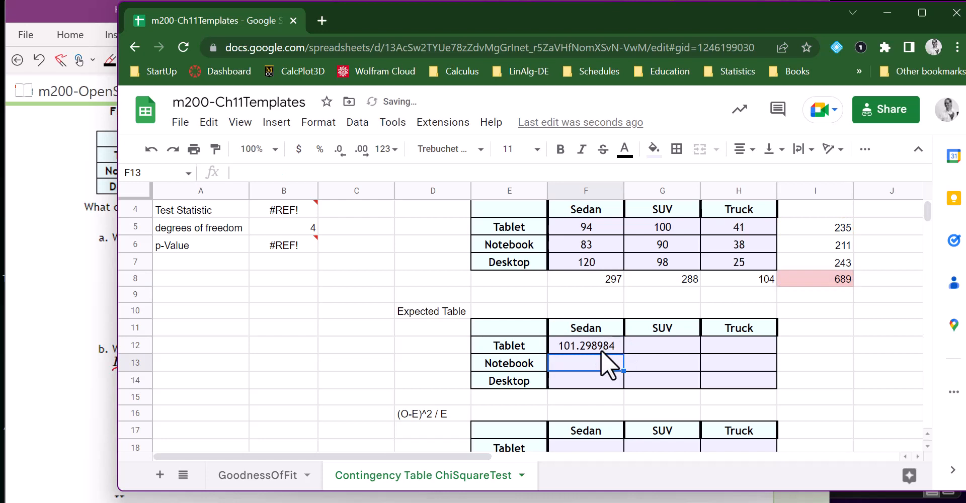
pyautogui.click(611, 345)
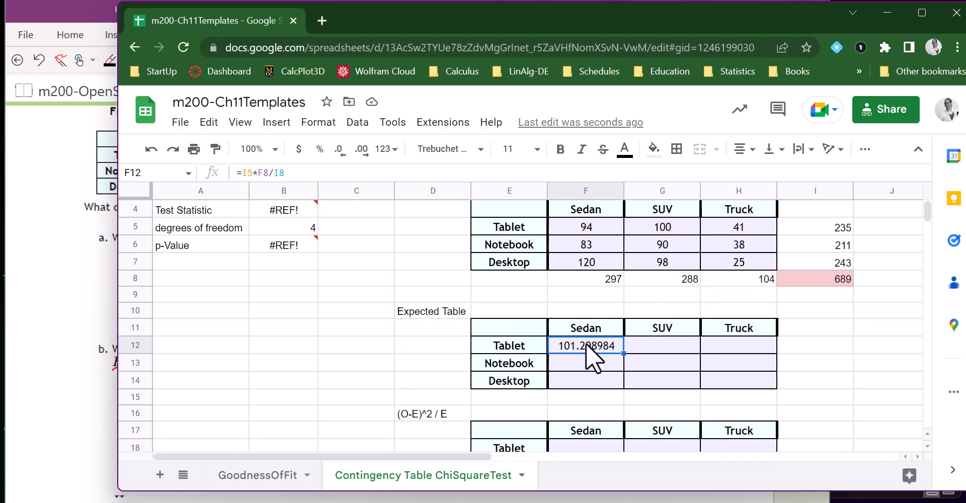
pyautogui.click(246, 172)
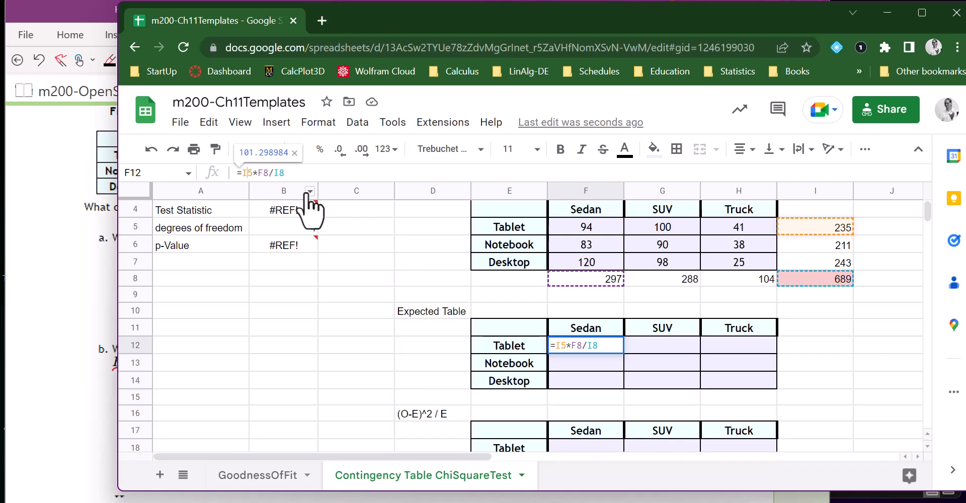
pyautogui.press('Return')
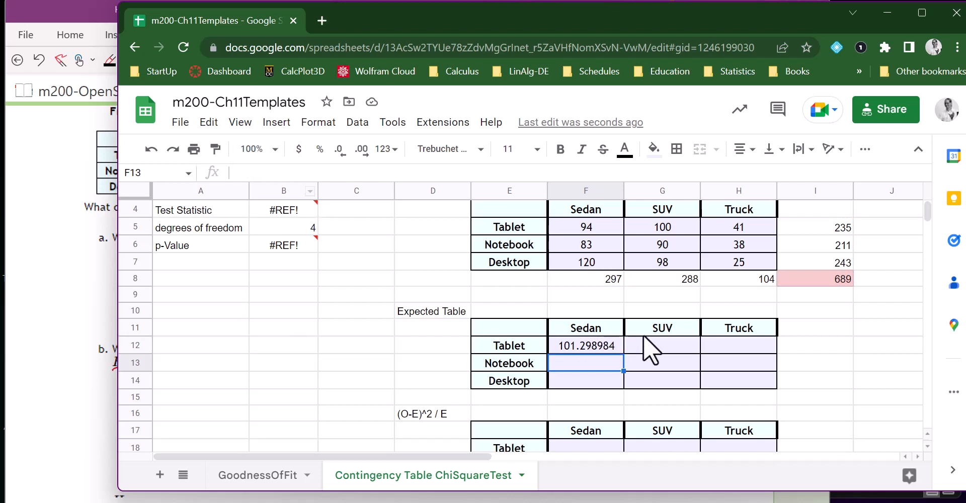
# Calculate the Tablet and SUV expected count in G12 with the formula =I5*G8/I8.
pyautogui.click(651, 343)
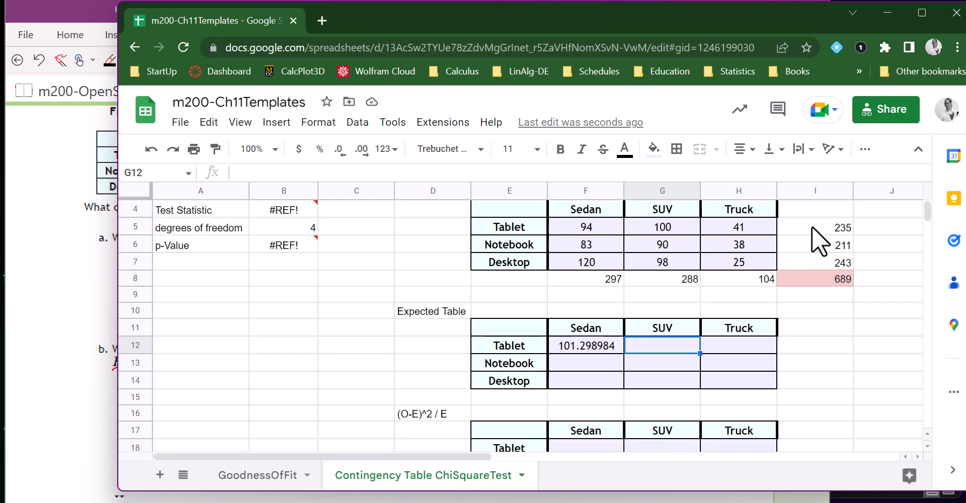
pyautogui.write('=')
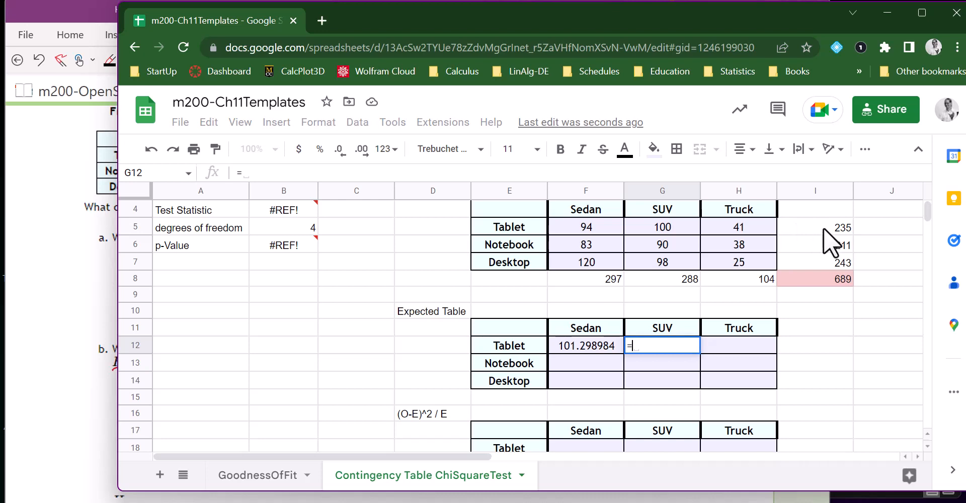
pyautogui.click(832, 225)
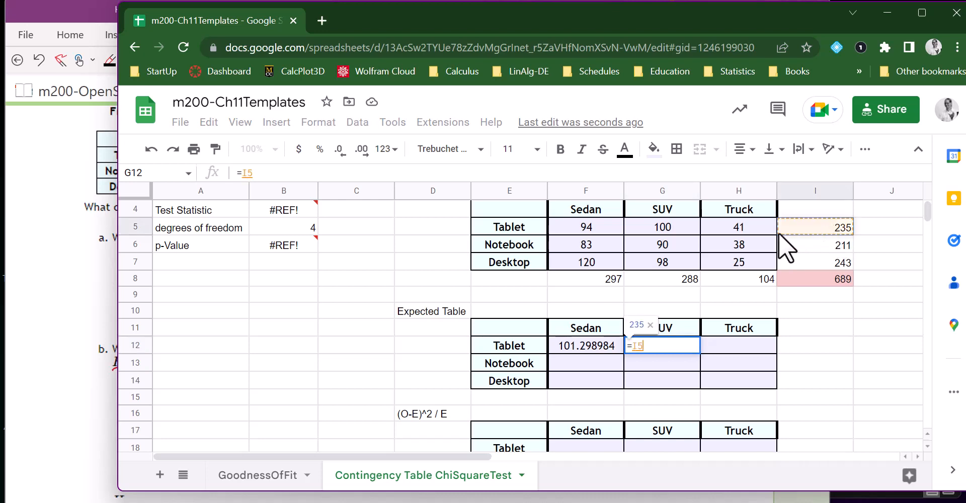
pyautogui.write('*')
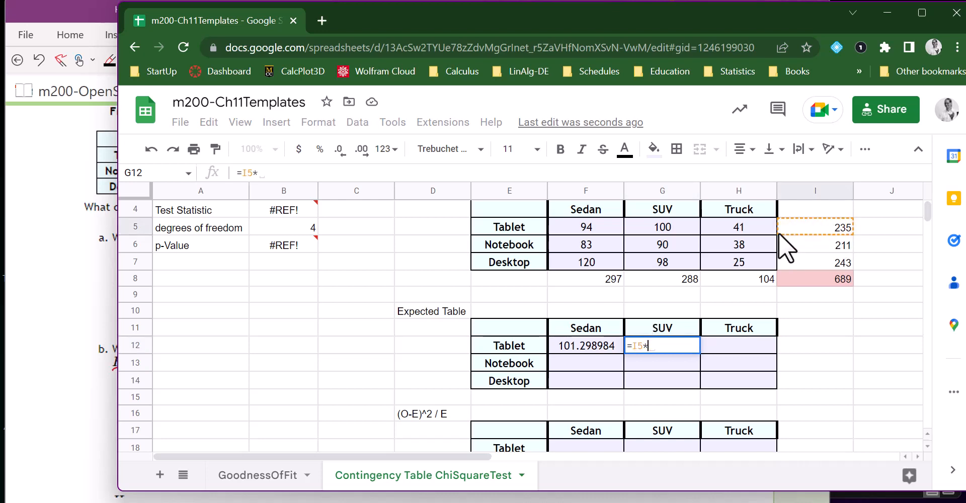
pyautogui.click(671, 278)
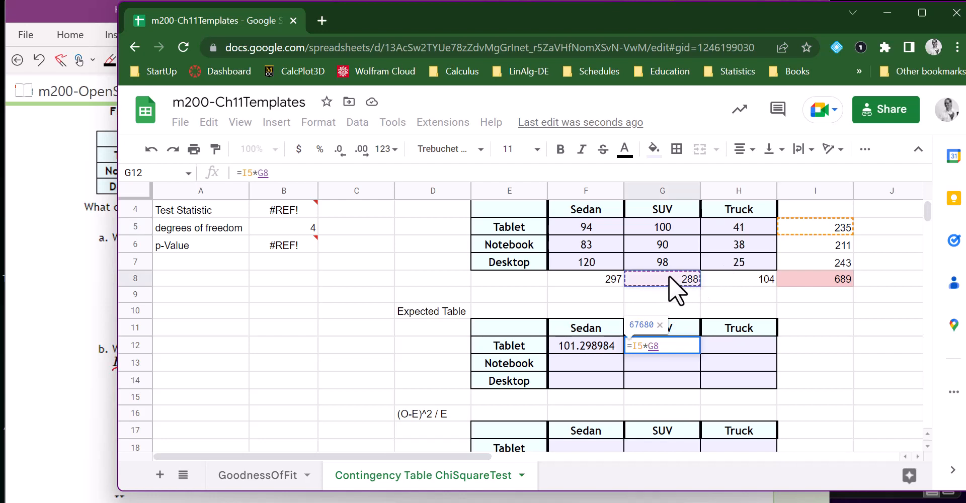
pyautogui.write('/')
pyautogui.click(838, 278)
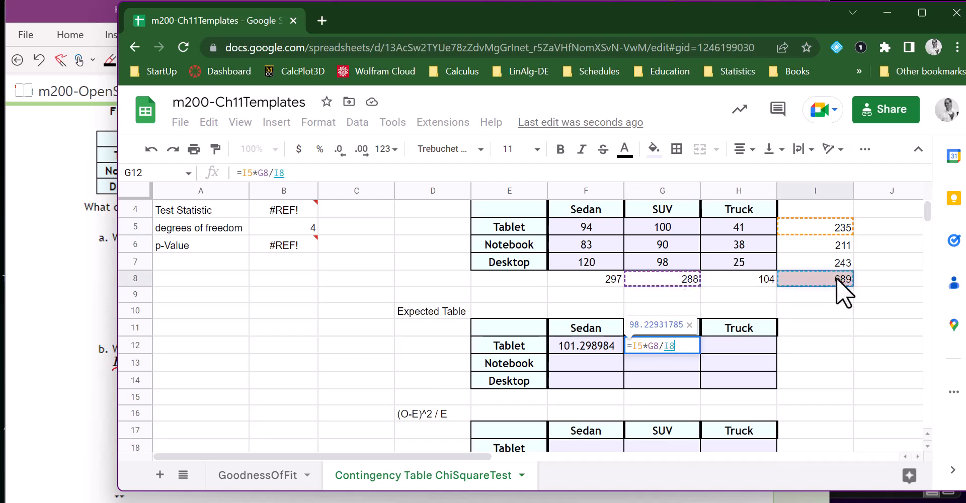
pyautogui.press('Return')
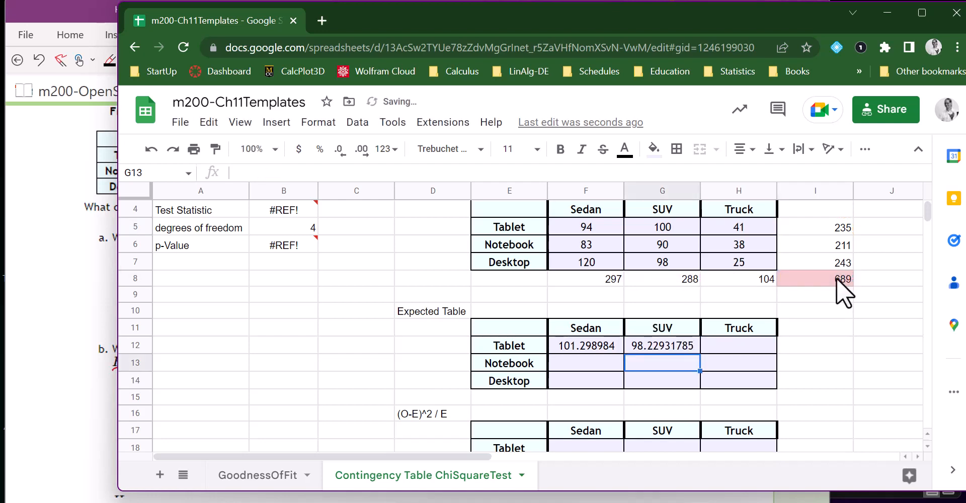
# Calculate the Tablet and Truck expected count in H12 with the formula =I5*H8/I8.
pyautogui.click(741, 346)
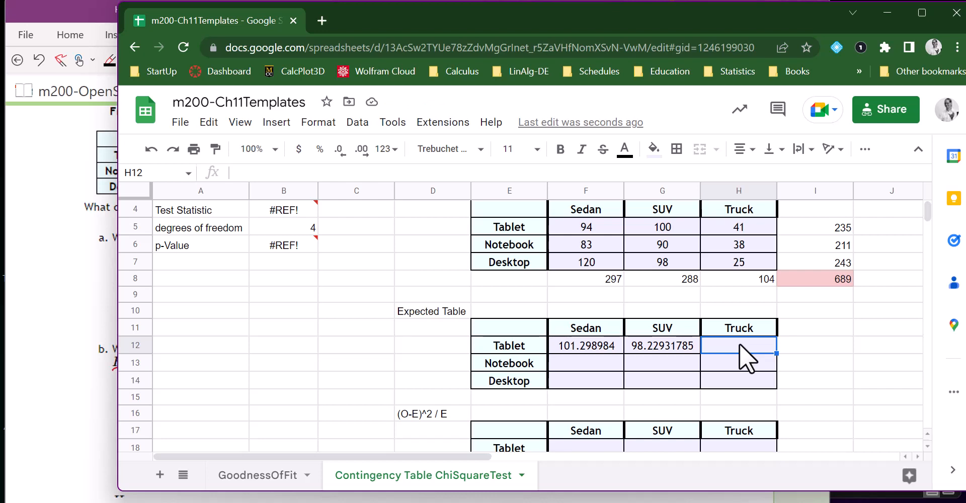
pyautogui.write('=')
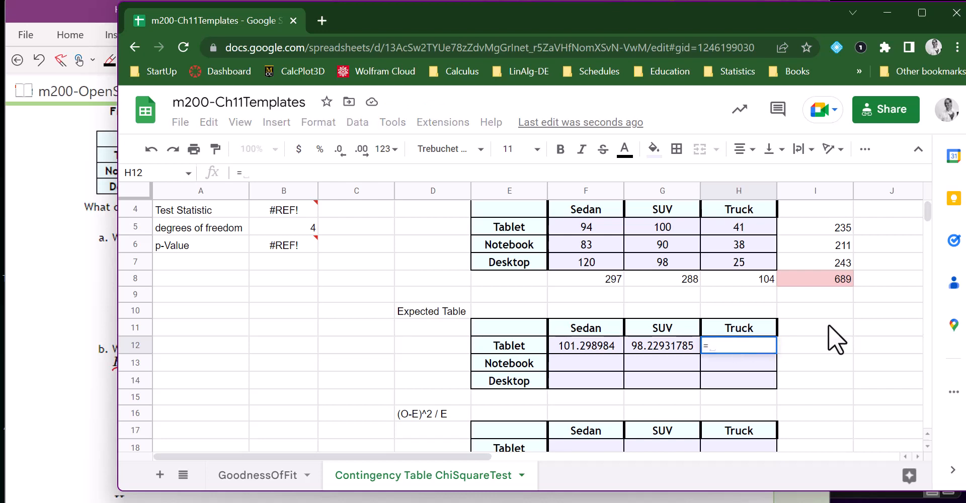
pyautogui.click(821, 225)
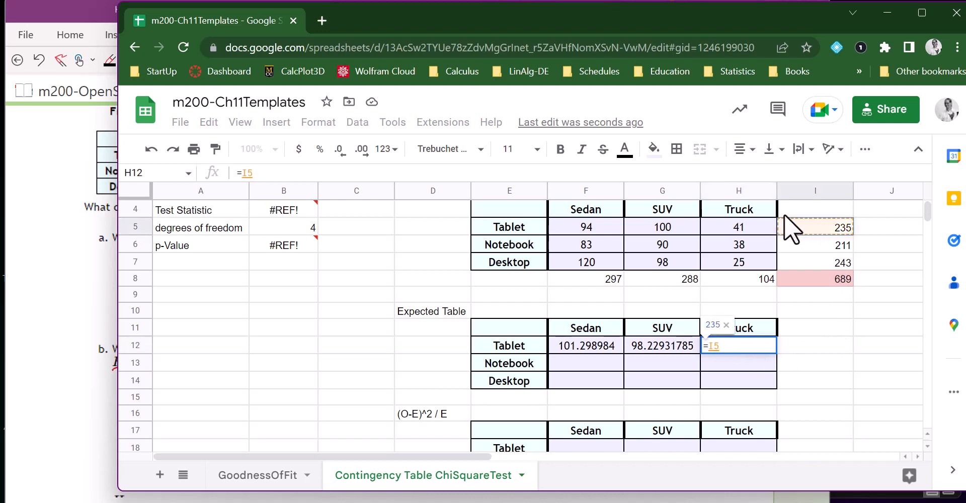
pyautogui.write('*')
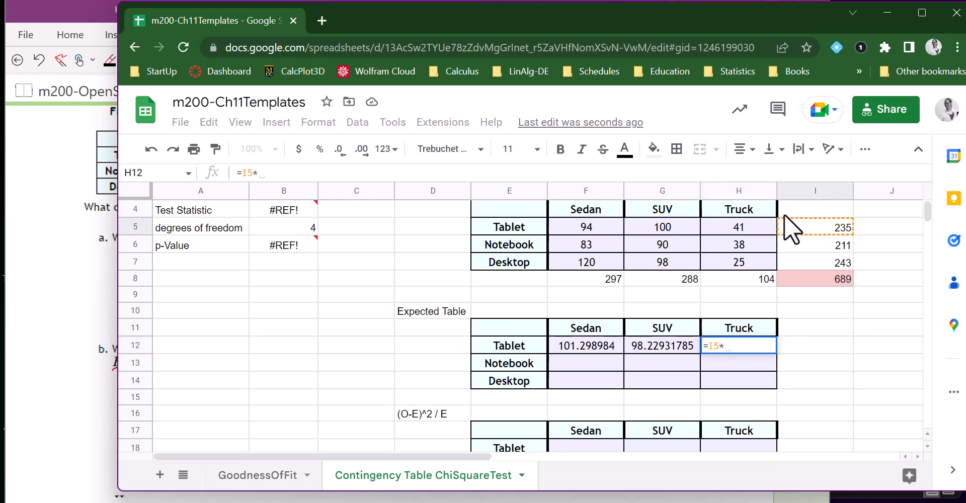
pyautogui.click(750, 275)
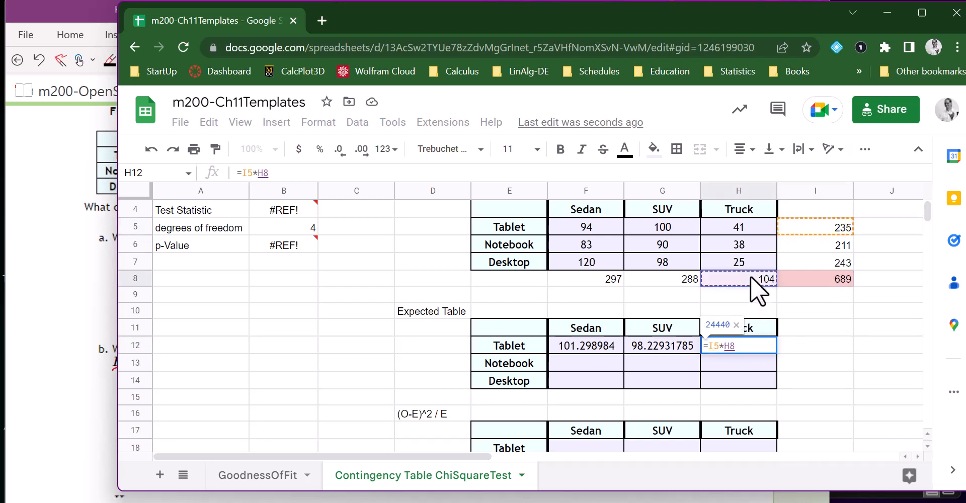
pyautogui.write('/')
pyautogui.click(832, 280)
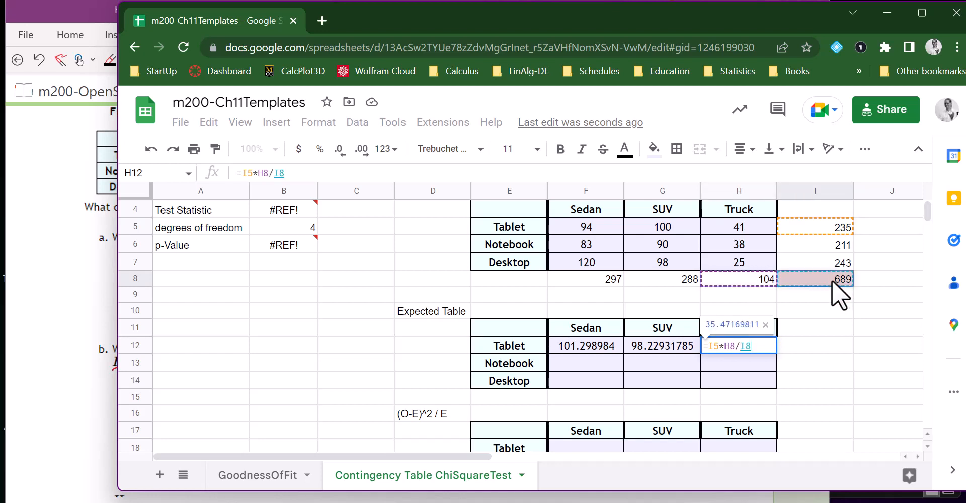
pyautogui.press('Return')
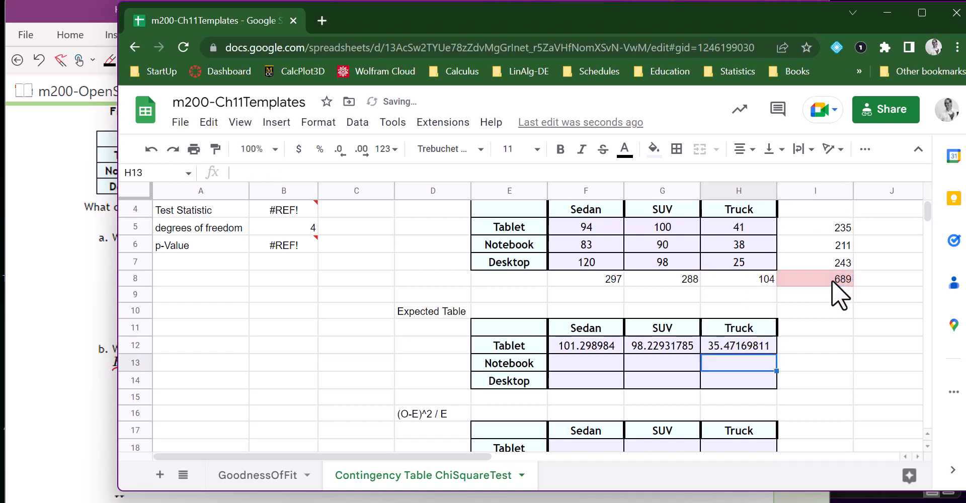
# Calculate the Notebook and Sedan expected count in F13 with the formula =I6*F8/I8.
pyautogui.click(592, 360)
pyautogui.write('=')
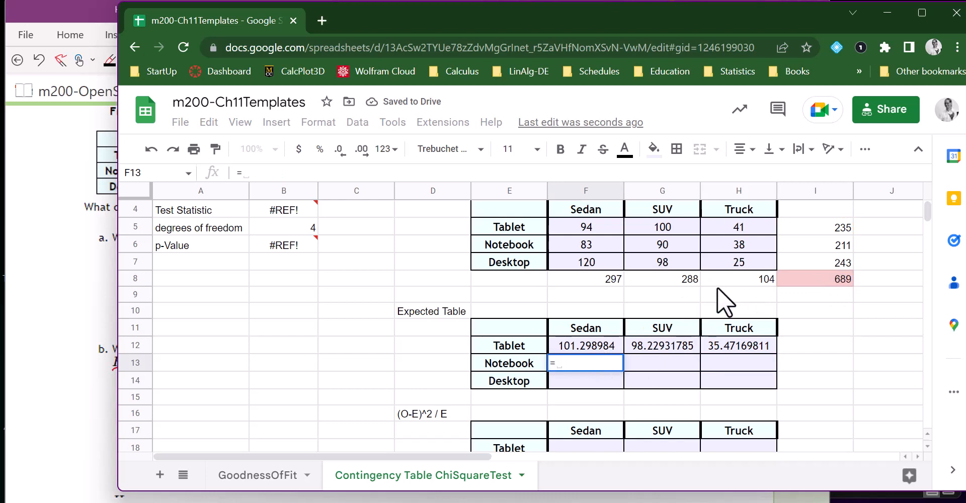
pyautogui.click(805, 245)
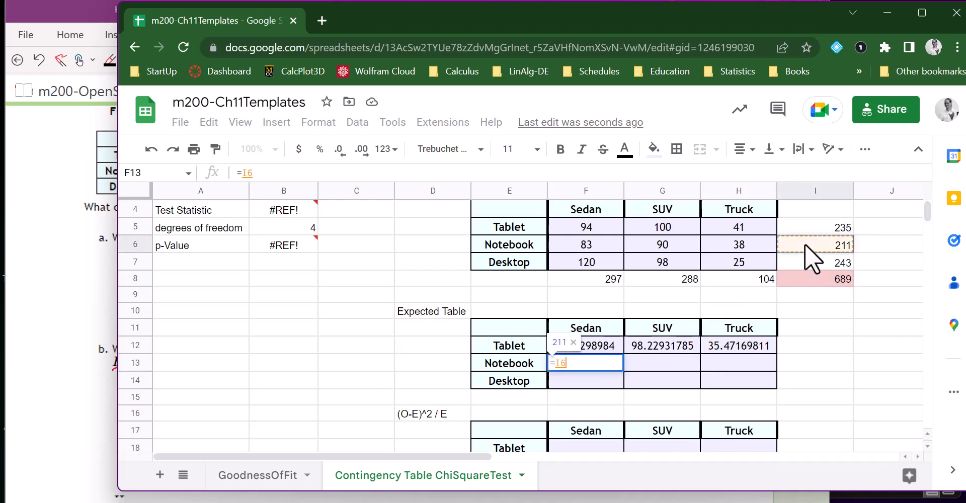
pyautogui.write('*')
pyautogui.click(599, 279)
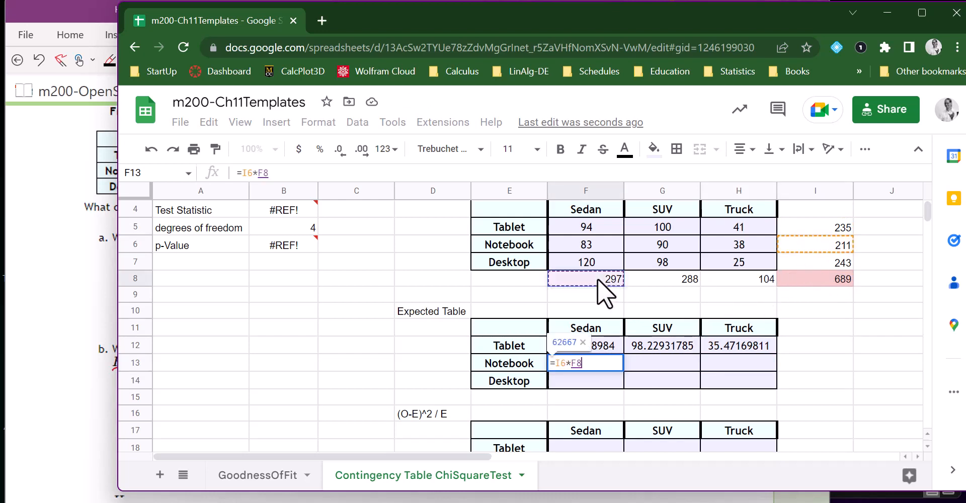
pyautogui.write('/')
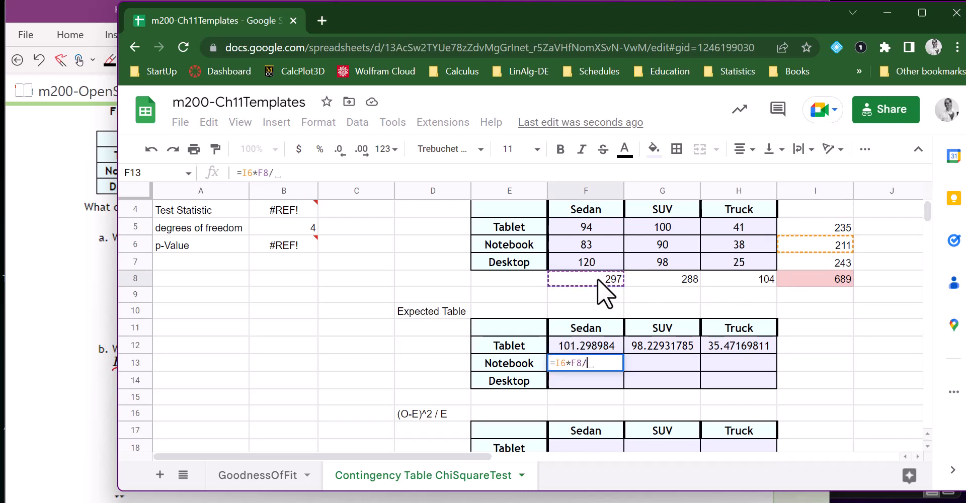
pyautogui.press('BackSpace')
pyautogui.press('BackSpace')
pyautogui.press('BackSpace')
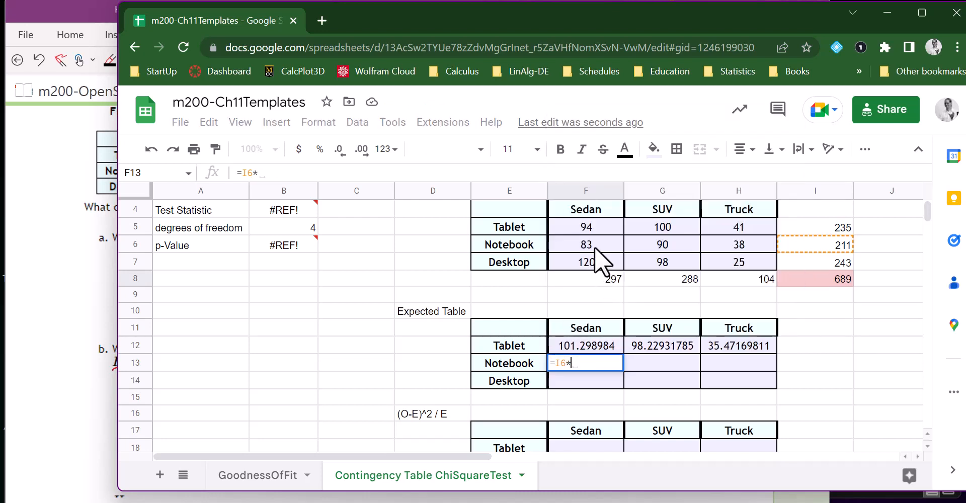
pyautogui.click(595, 279)
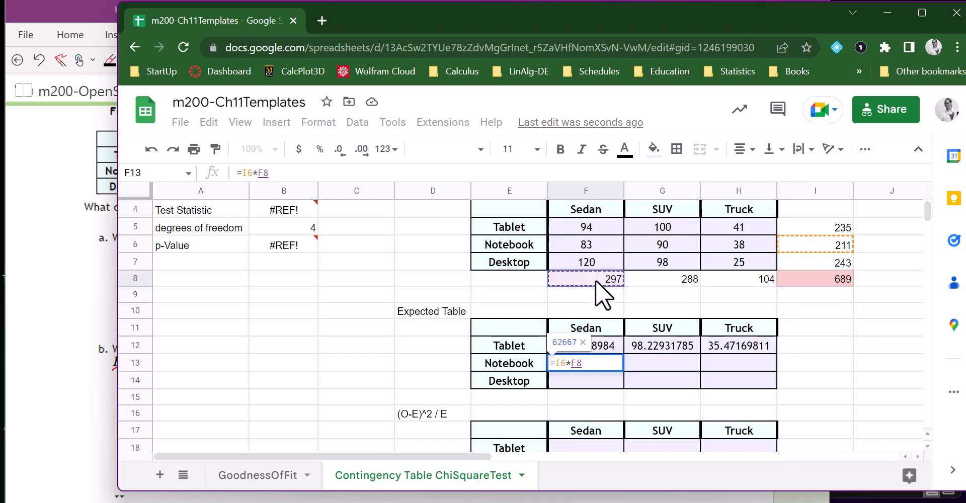
pyautogui.write('/')
pyautogui.click(798, 276)
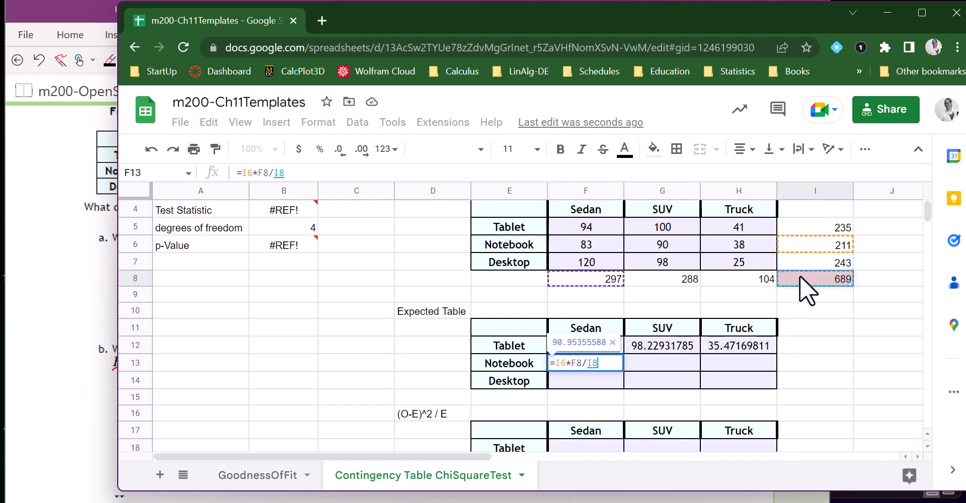
pyautogui.press('Tab')
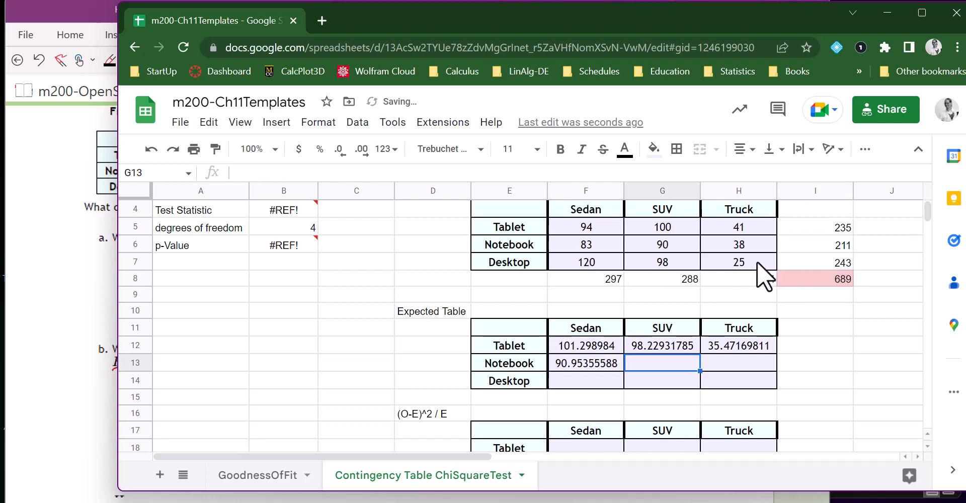
pyautogui.click(829, 243)
pyautogui.write('*')
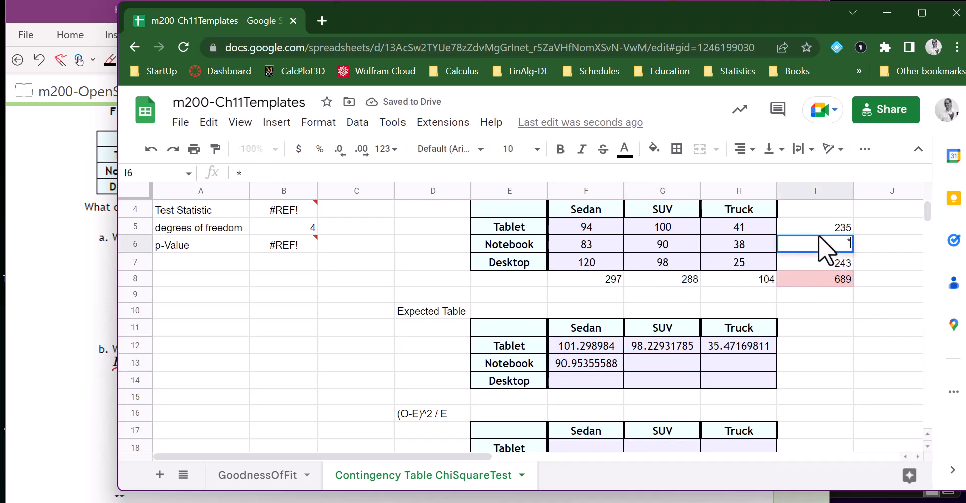
pyautogui.click(671, 282)
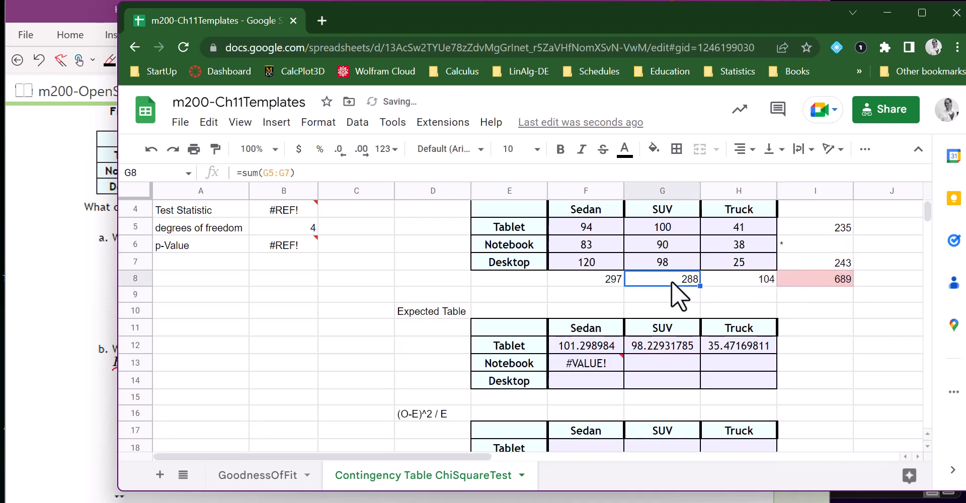
pyautogui.write('/')
pyautogui.click(835, 277)
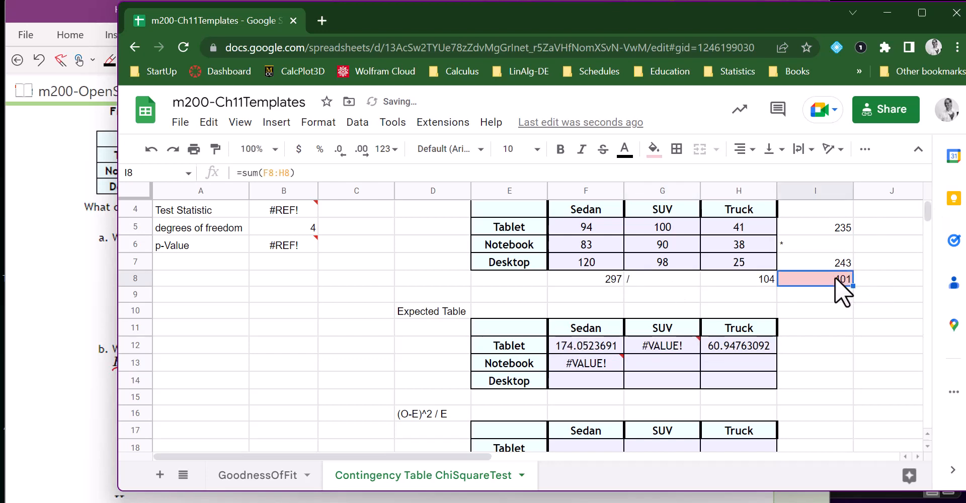
pyautogui.doubleClick(835, 277)
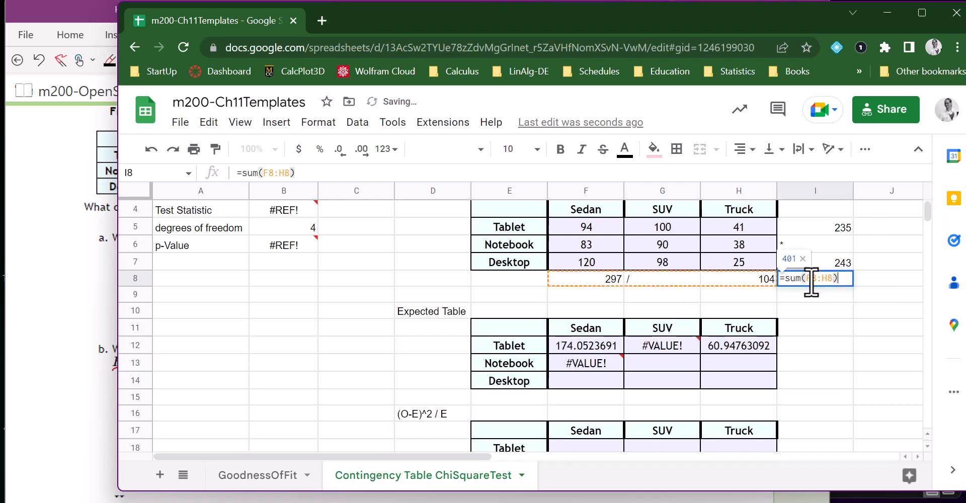
pyautogui.click(670, 367)
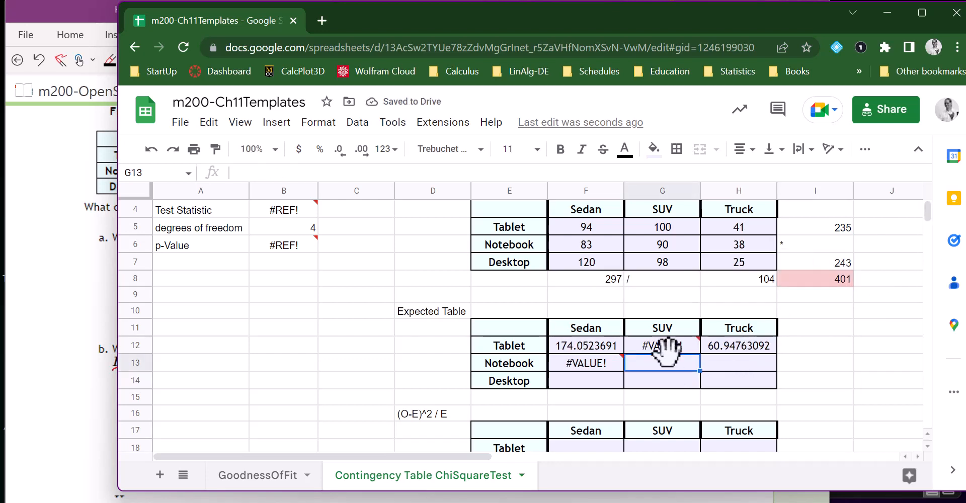
pyautogui.moveTo(666, 346)
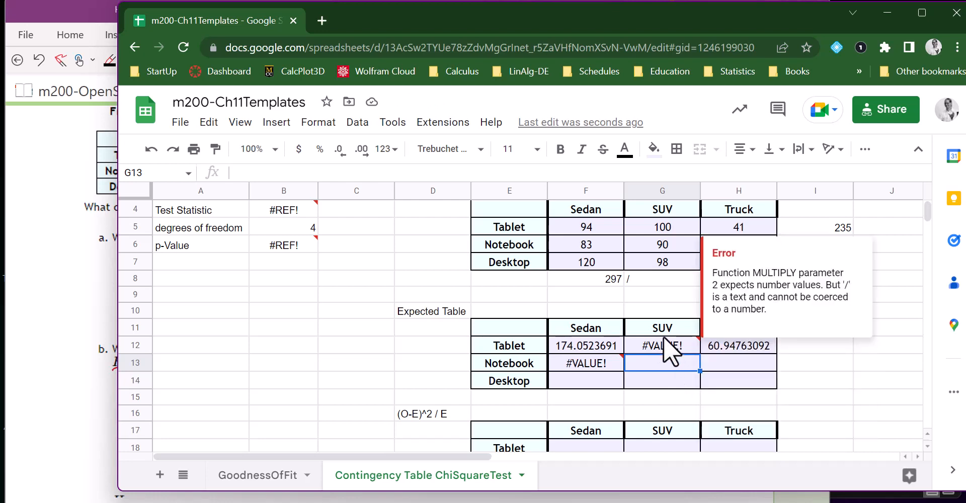
pyautogui.hotkey('ctrl', 'z')
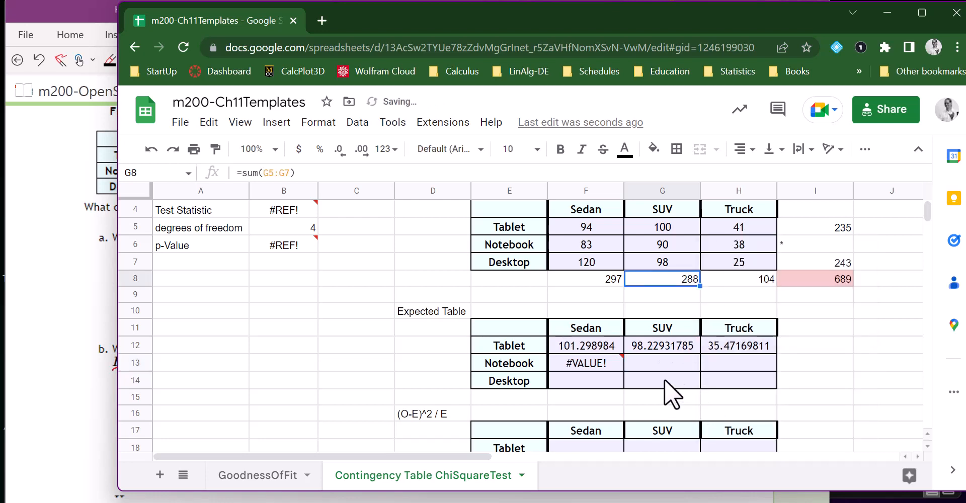
pyautogui.hotkey('ctrl', 'z')
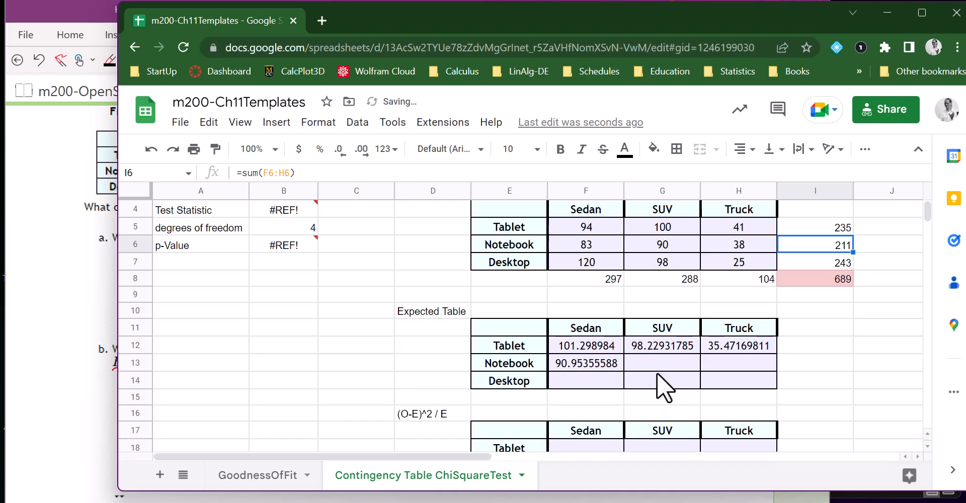
# Calculate the Notebook and SUV expected count in G13 with the formula =I6*G8/I8.
pyautogui.click(656, 363)
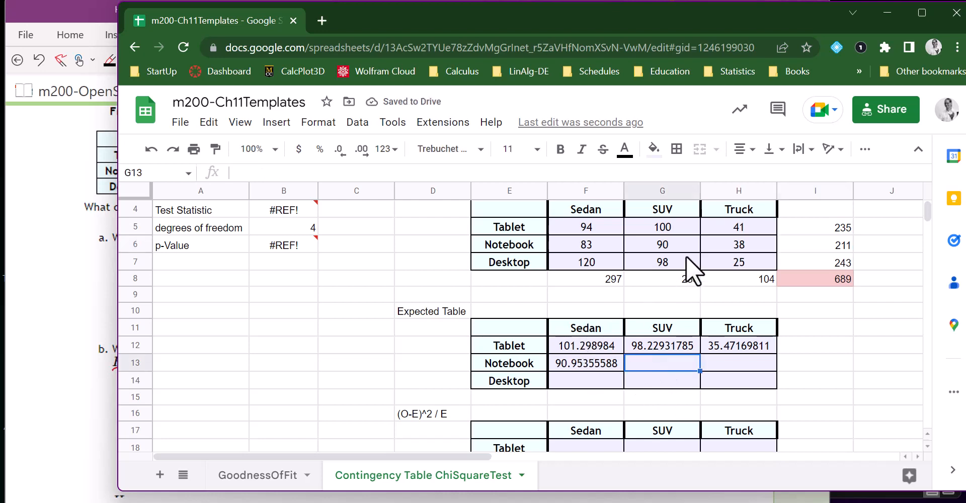
pyautogui.write('=')
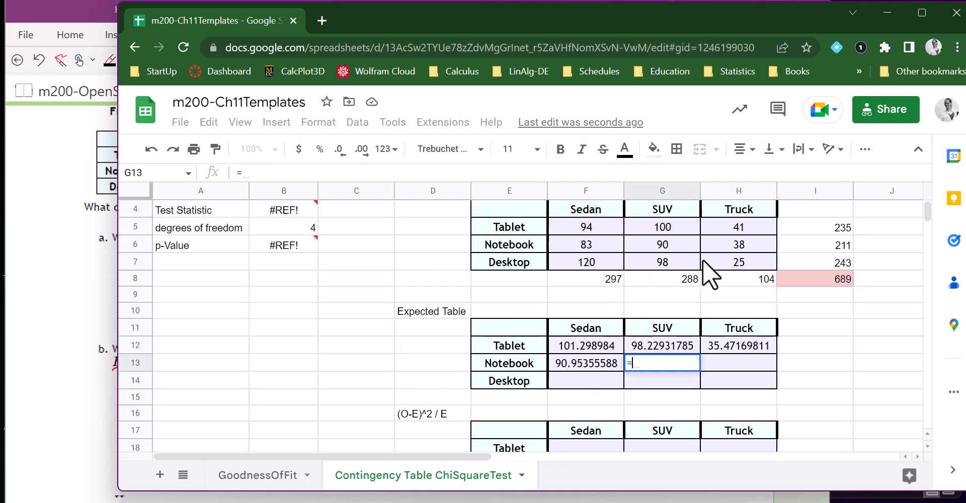
pyautogui.click(811, 243)
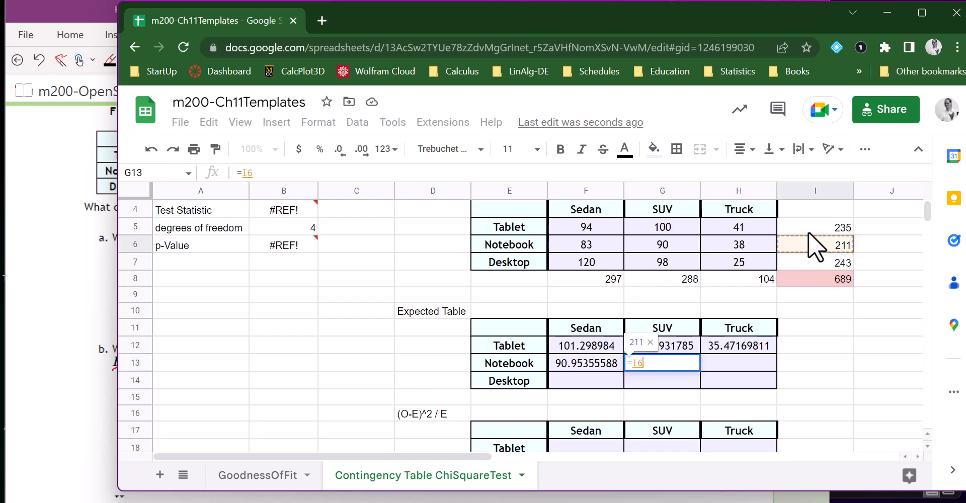
pyautogui.write('*')
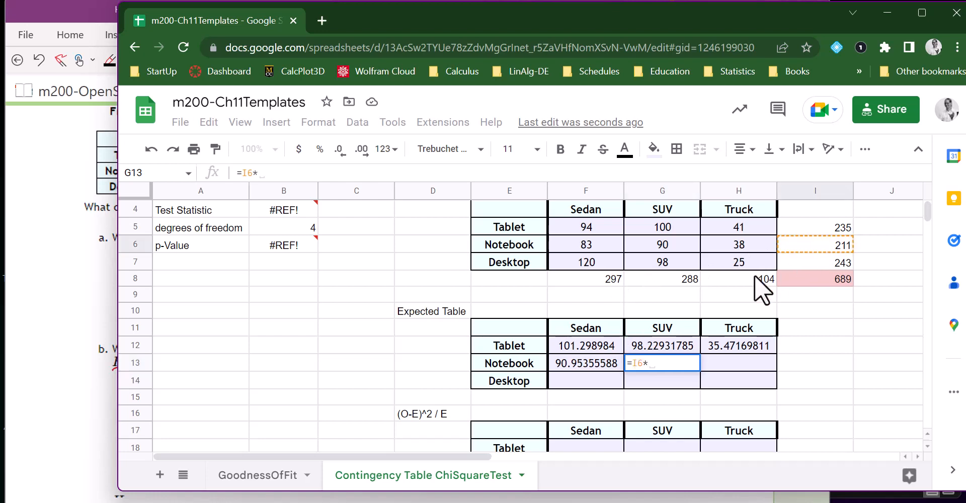
pyautogui.click(684, 279)
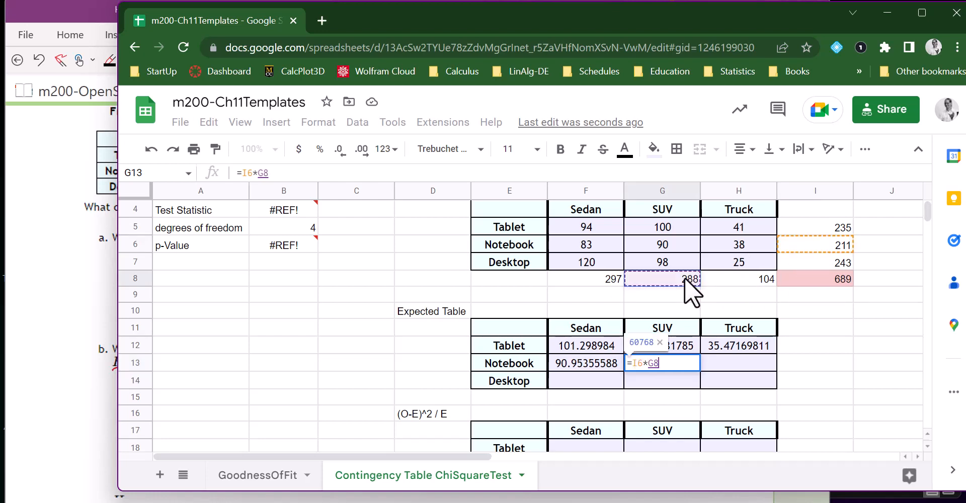
pyautogui.write('/')
pyautogui.click(799, 277)
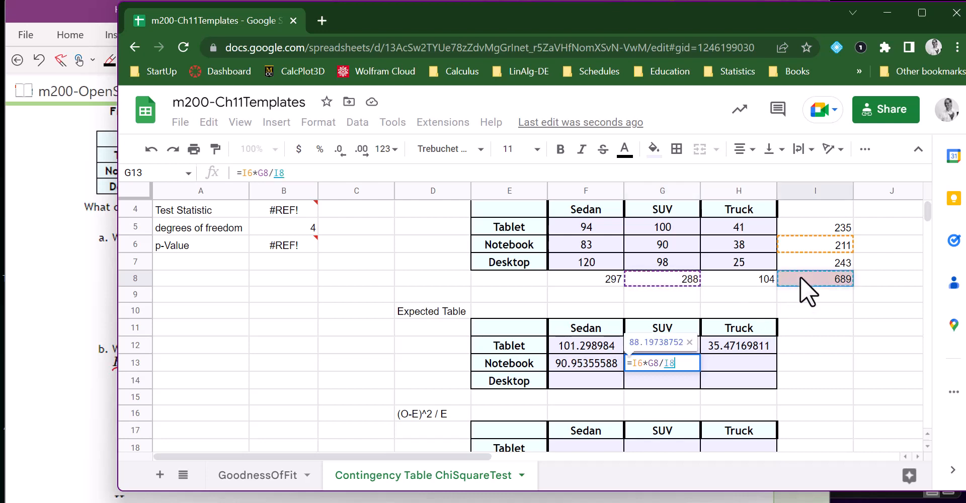
pyautogui.press('Tab')
# Calculate the Notebook and Truck expected count in H13 with the formula =I6*H8/I8.
pyautogui.write('=')
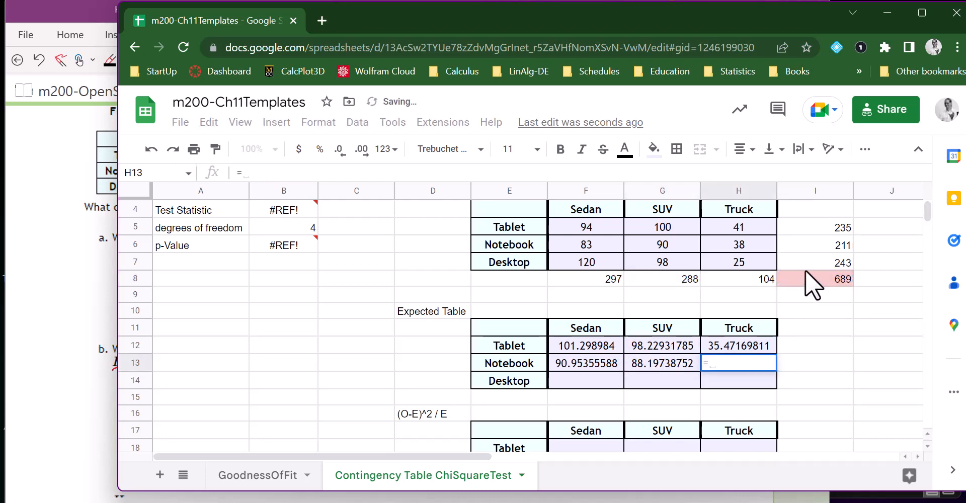
pyautogui.click(826, 243)
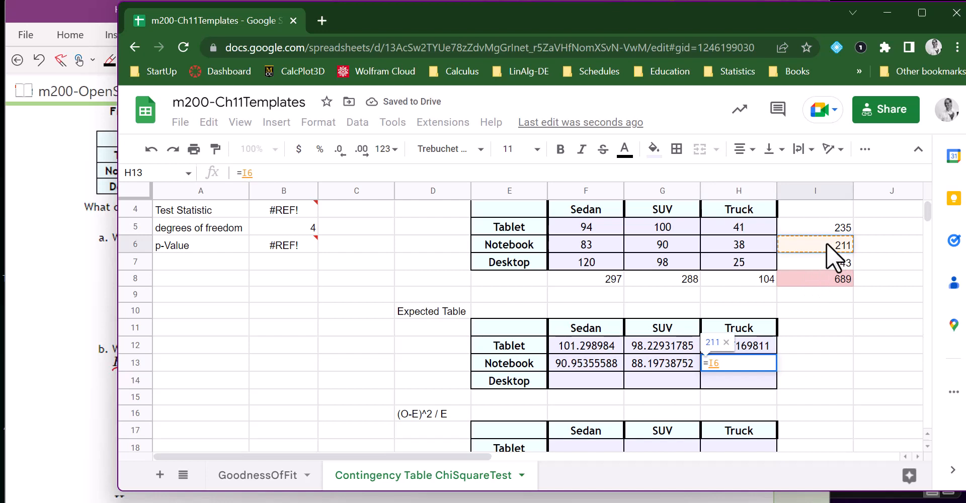
pyautogui.write('*')
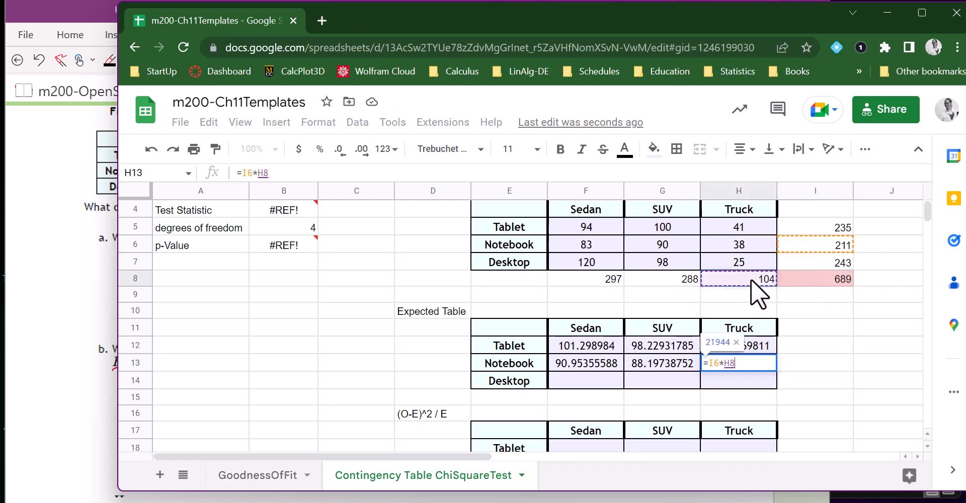
pyautogui.click(750, 278)
pyautogui.write('/')
pyautogui.click(817, 277)
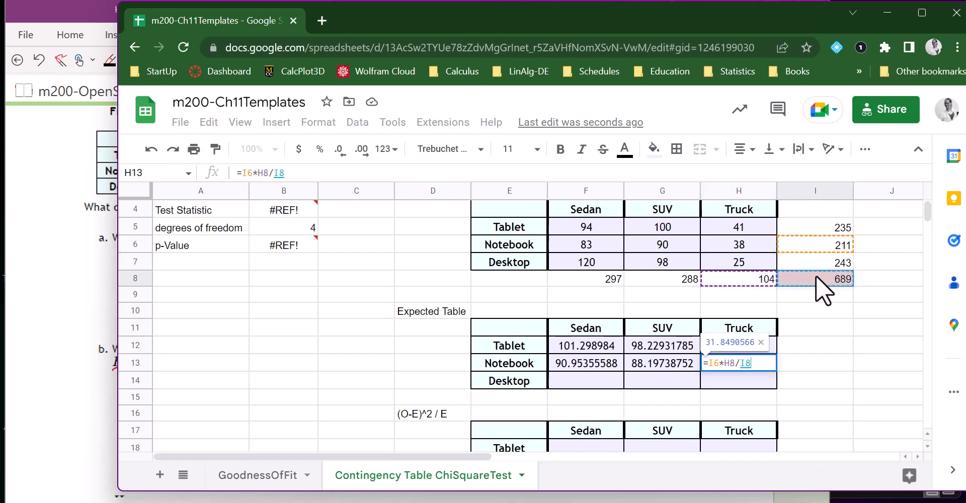
pyautogui.press('Return')
# Calculate the Desktop and Sedan expected count in F14 with the formula =I7*F8/I8.
pyautogui.click(596, 374)
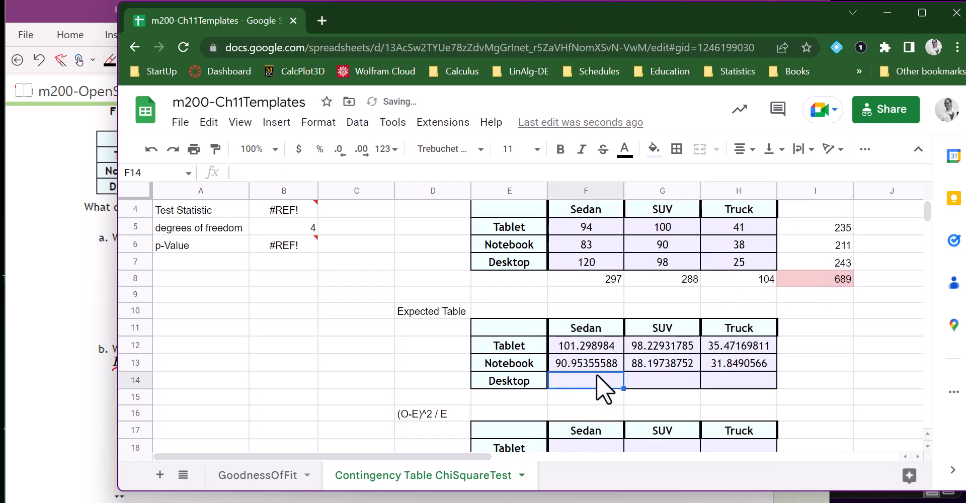
pyautogui.write('=')
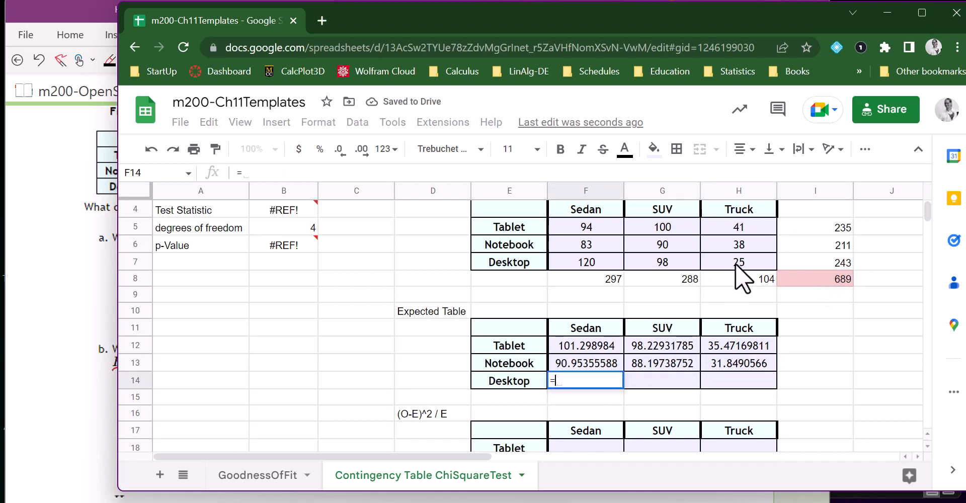
pyautogui.click(823, 258)
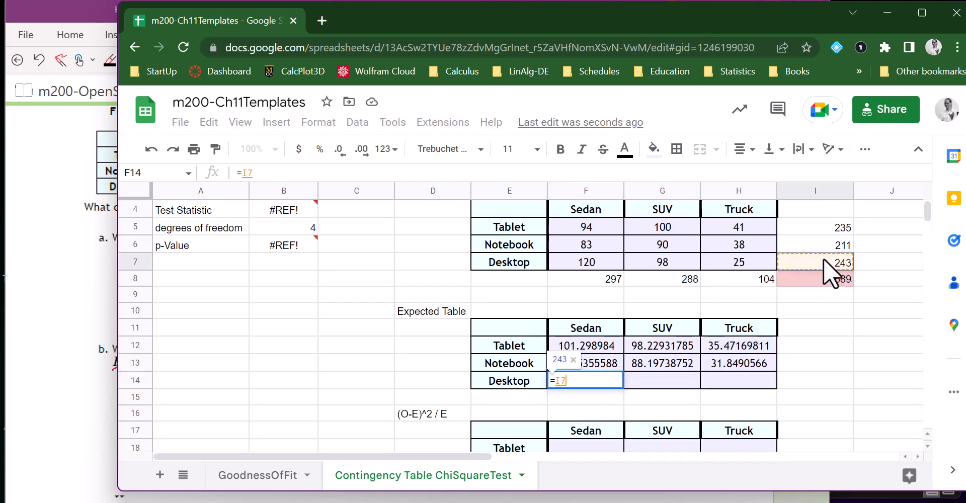
pyautogui.write('*')
pyautogui.click(608, 277)
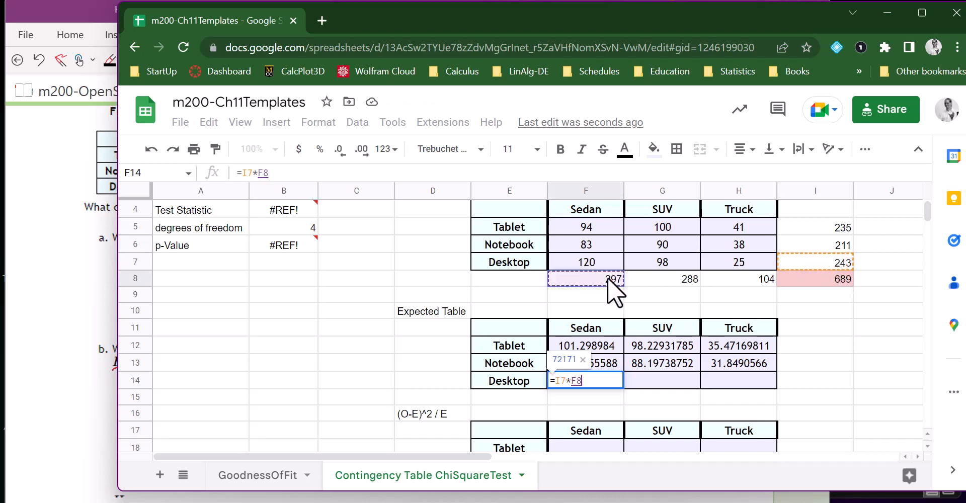
pyautogui.write('/')
pyautogui.click(782, 275)
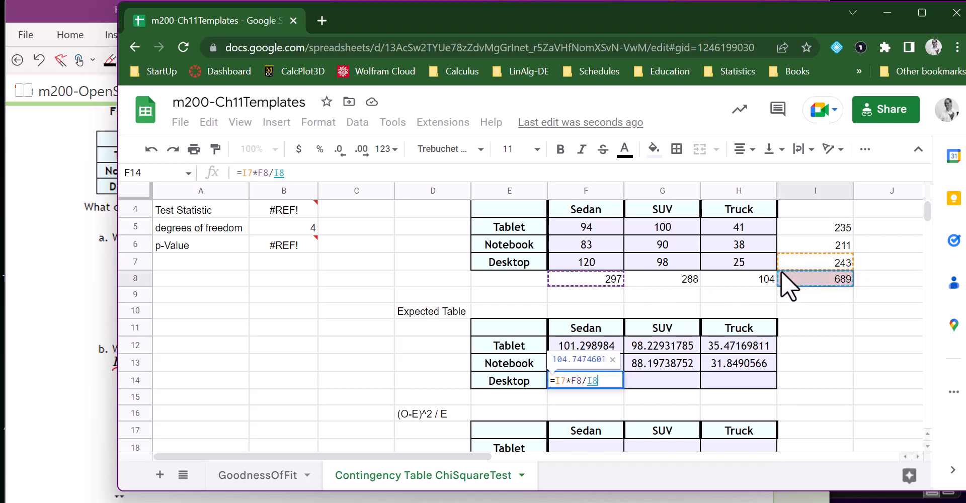
pyautogui.press('Tab')
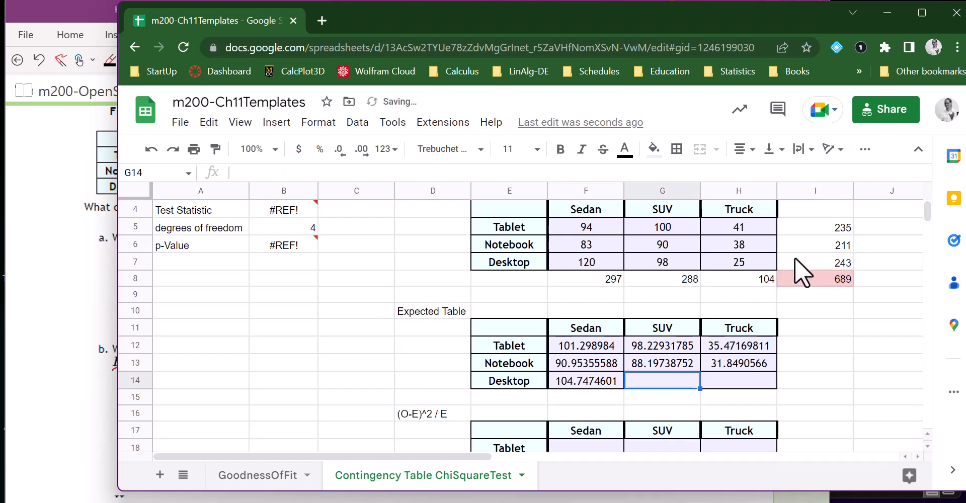
# Calculate the Desktop and SUV expected count in G14 with the formula =I7*G8/I8.
pyautogui.write('=')
pyautogui.click(794, 258)
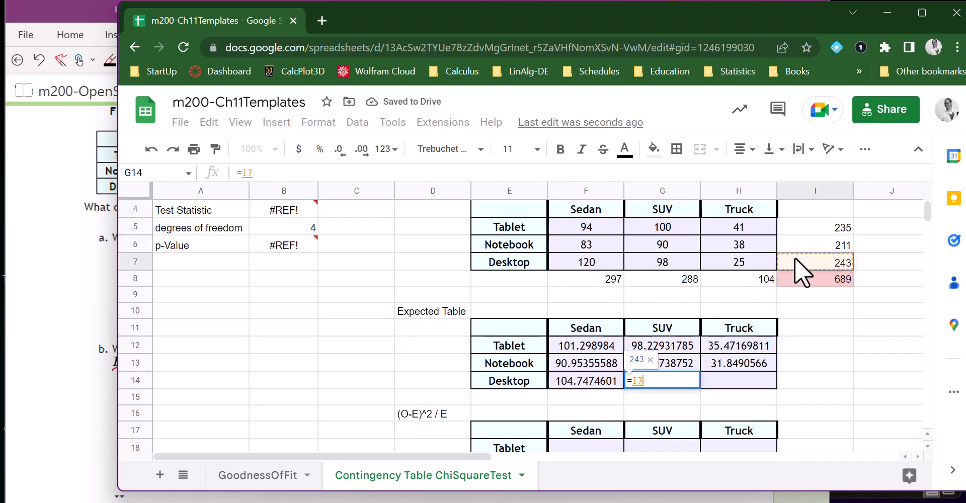
pyautogui.write('*')
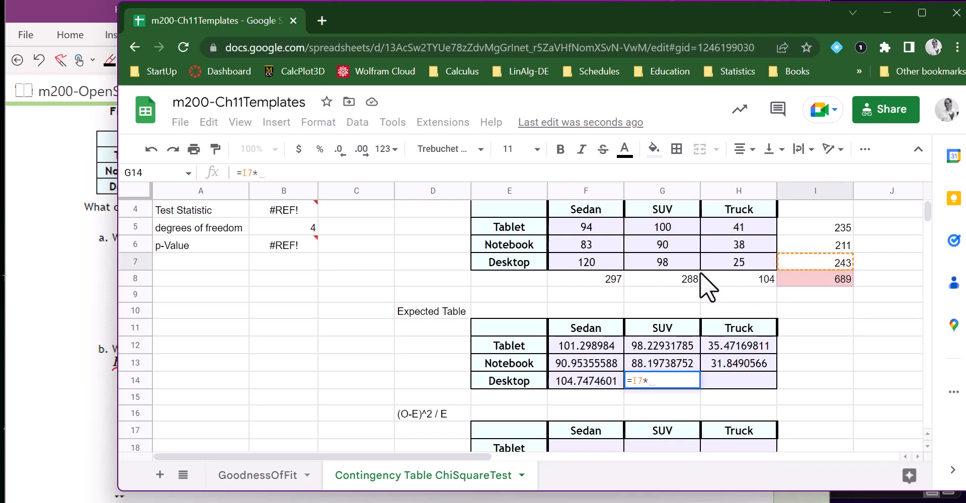
pyautogui.click(687, 278)
pyautogui.write('/')
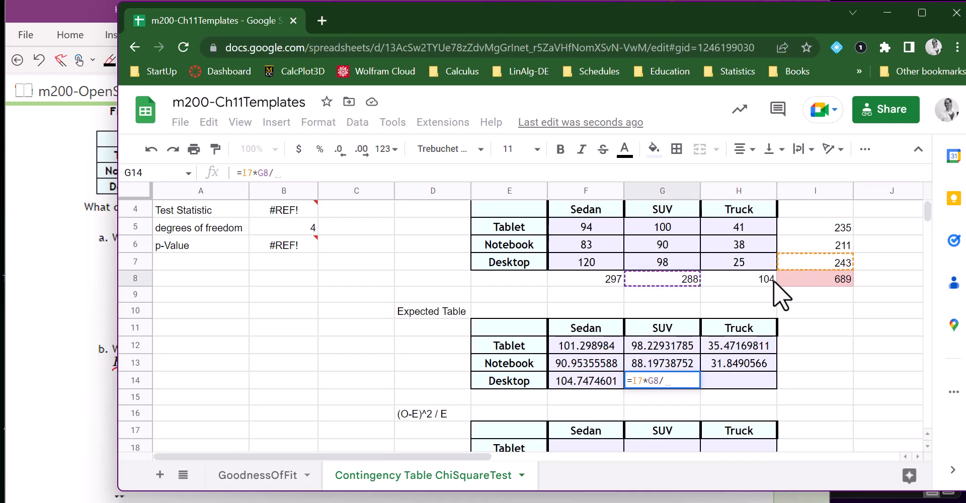
pyautogui.click(799, 278)
pyautogui.press('Tab')
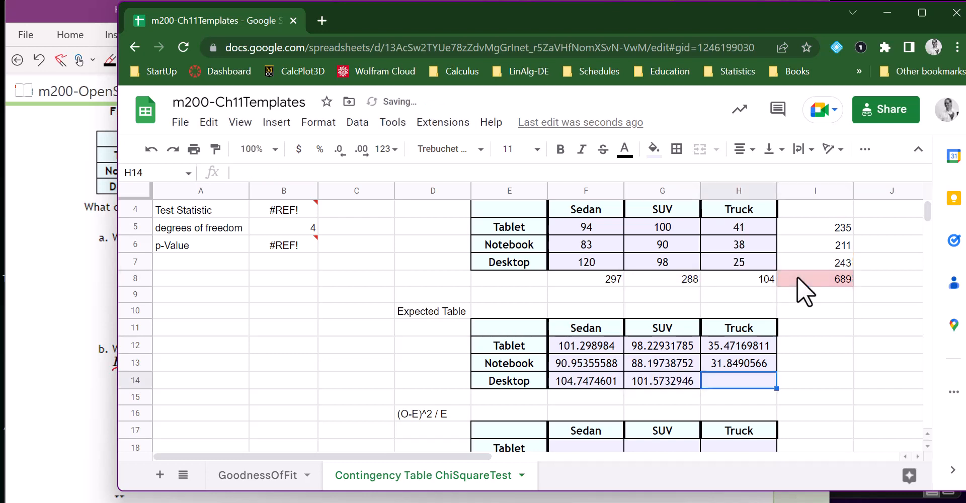
# Calculate the Desktop and Truck expected count in H14 with the formula =I7*H8/I8.
pyautogui.write('=')
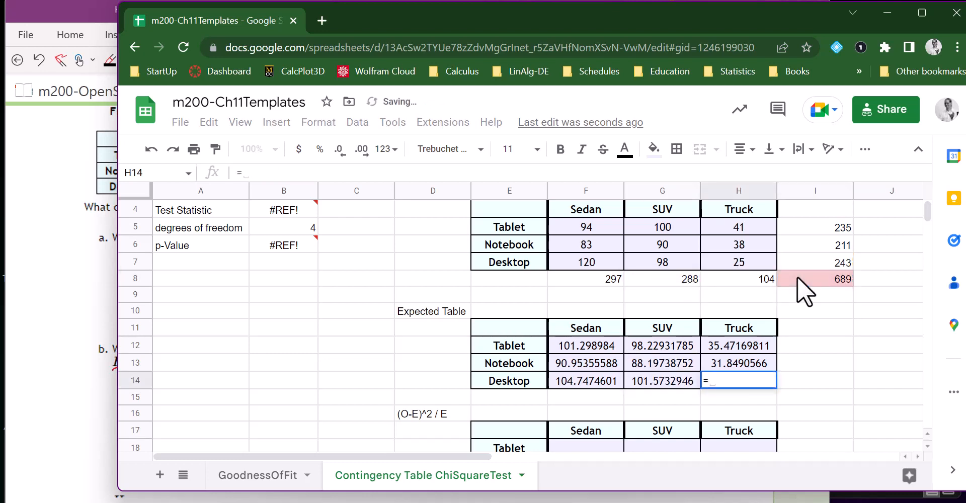
pyautogui.click(798, 257)
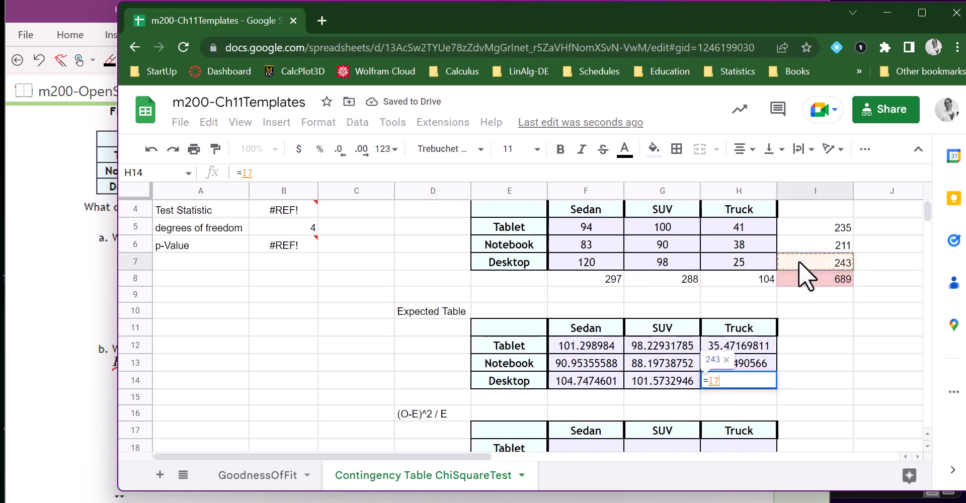
pyautogui.write('*')
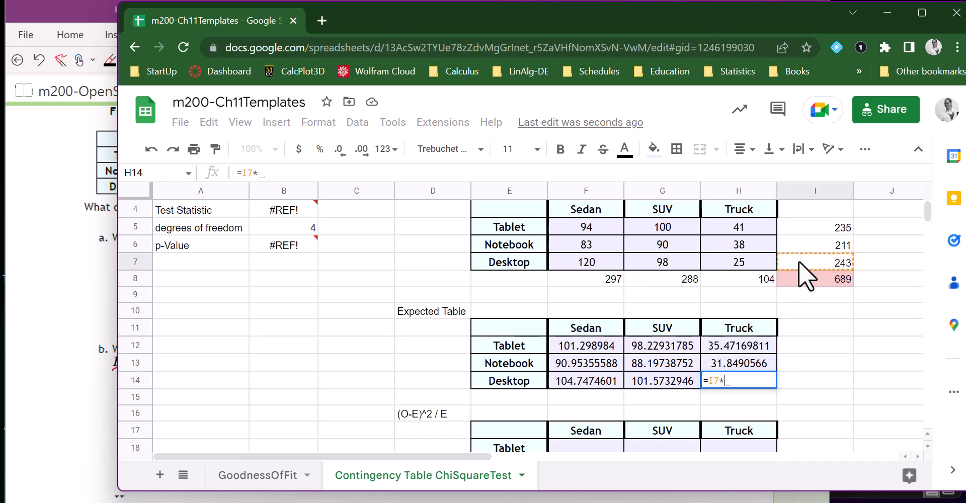
pyautogui.click(753, 276)
pyautogui.write('/')
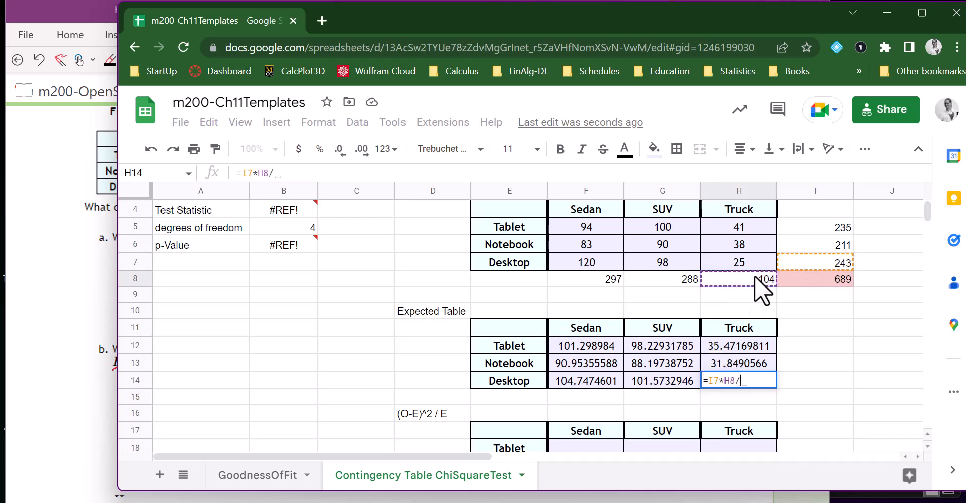
pyautogui.click(832, 277)
pyautogui.press('Return')
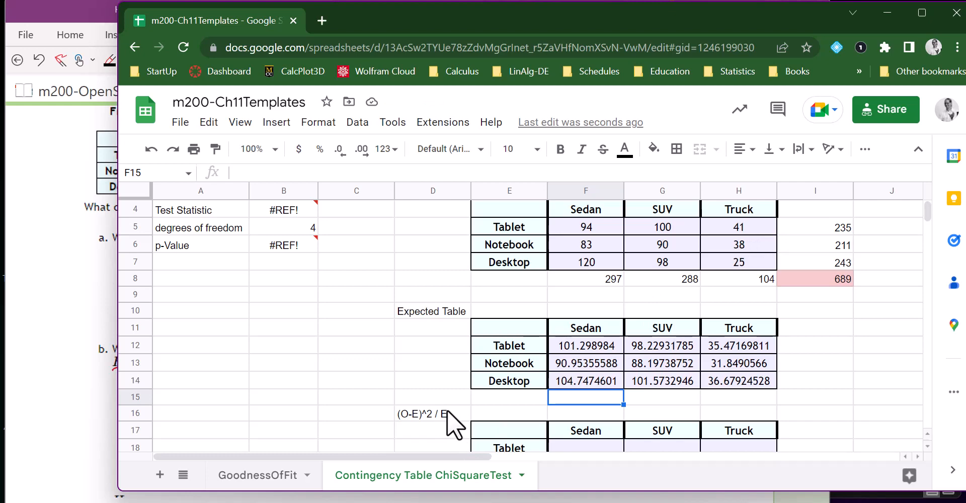
# Calculate the Tablet and Sedan cell of the (O-E)^2 / E table in F18 with the formula =(F5-F12)^2/F12.
pyautogui.scroll(-1, 449, 413)
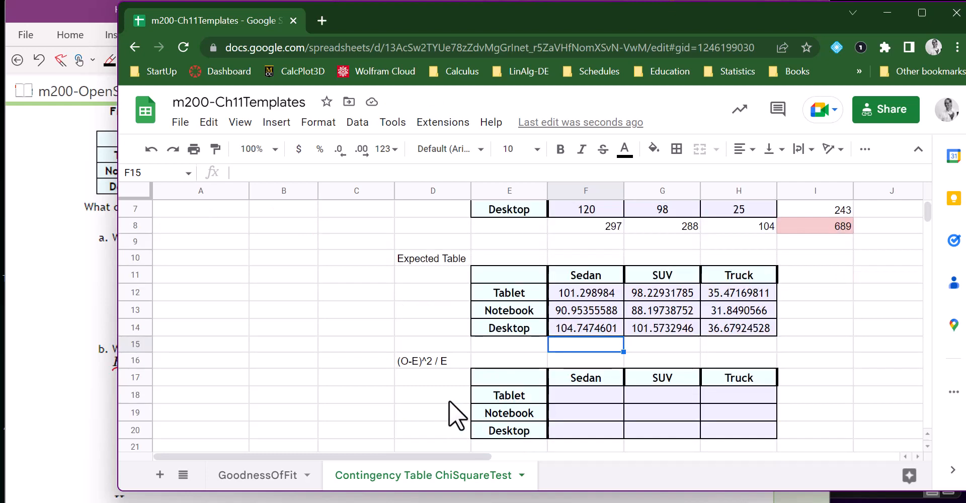
pyautogui.moveTo(578, 398); pyautogui.dragTo(730, 430)
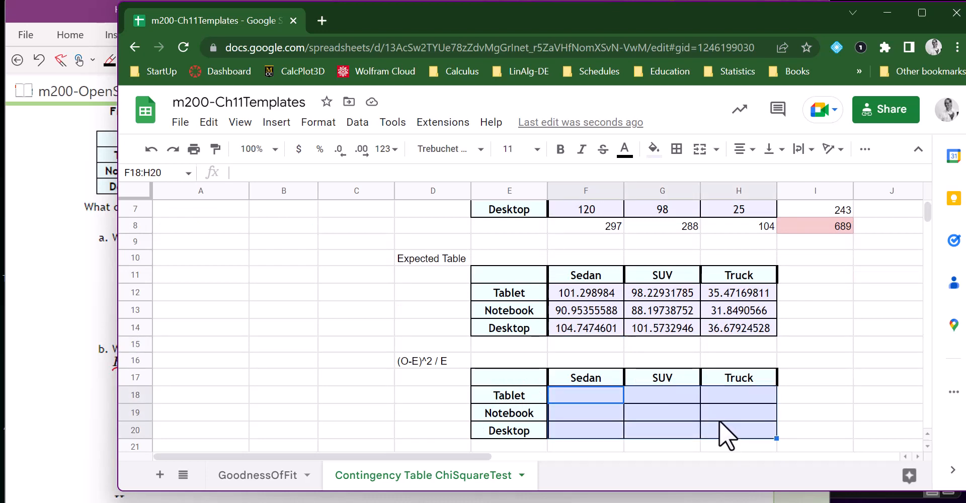
pyautogui.click(577, 391)
pyautogui.scroll(1, 665, 409)
pyautogui.scroll(1, 472, 397)
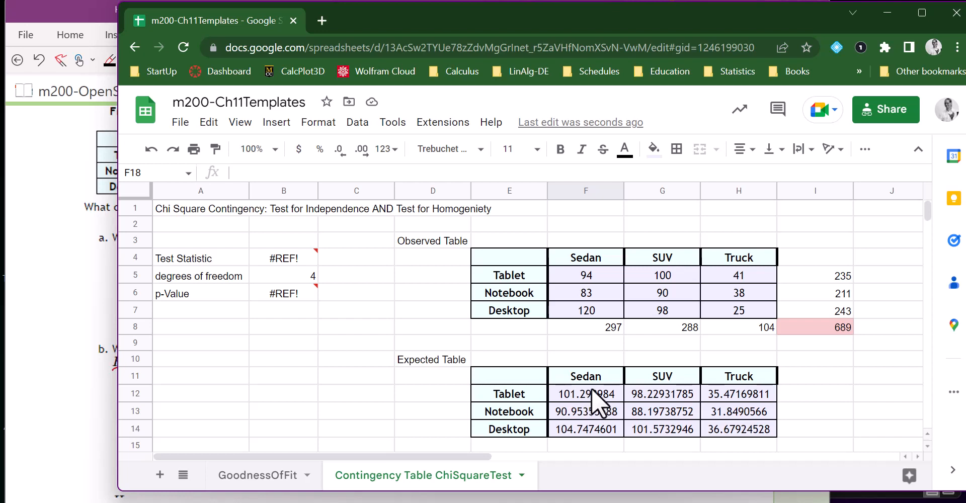
pyautogui.scroll(-1, 593, 378)
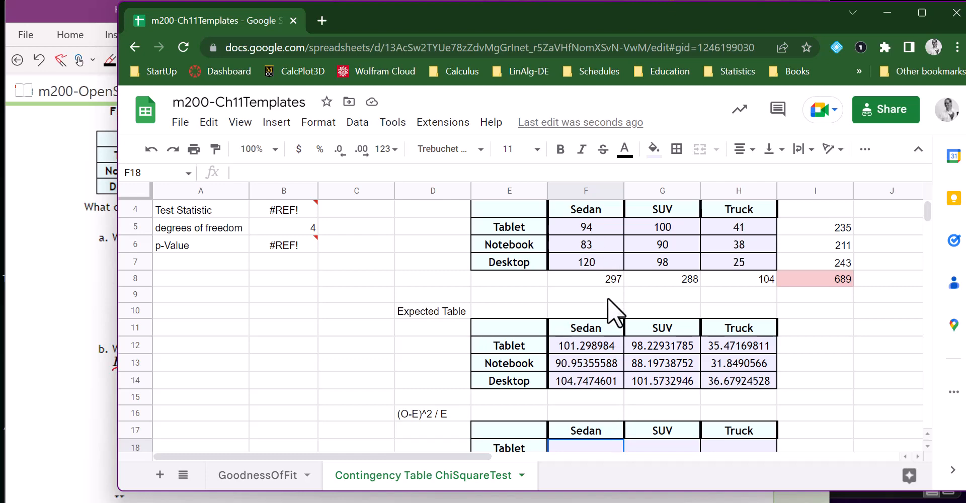
pyautogui.write('=')
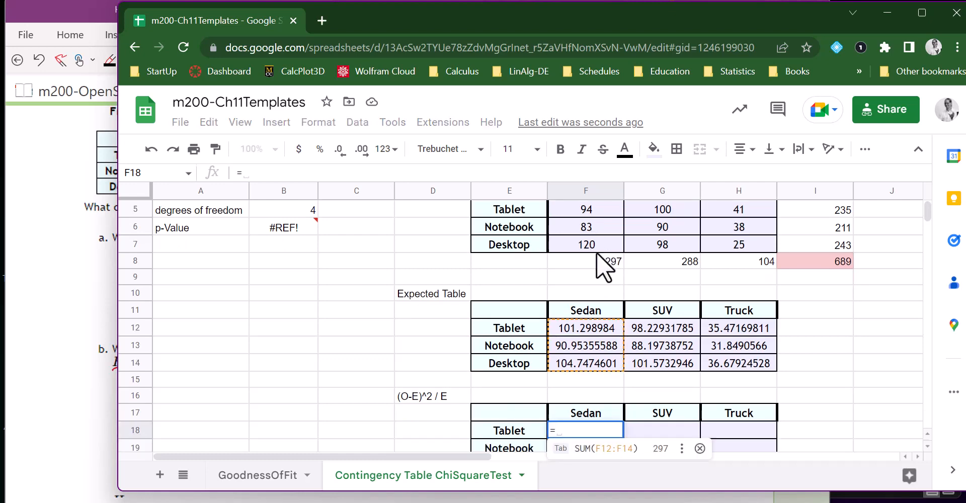
pyautogui.scroll(1, 583, 237)
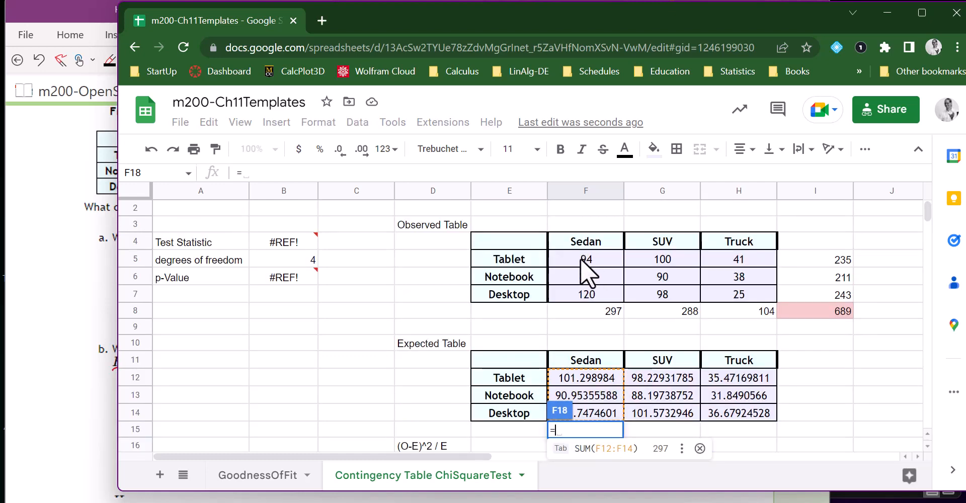
pyautogui.click(590, 258)
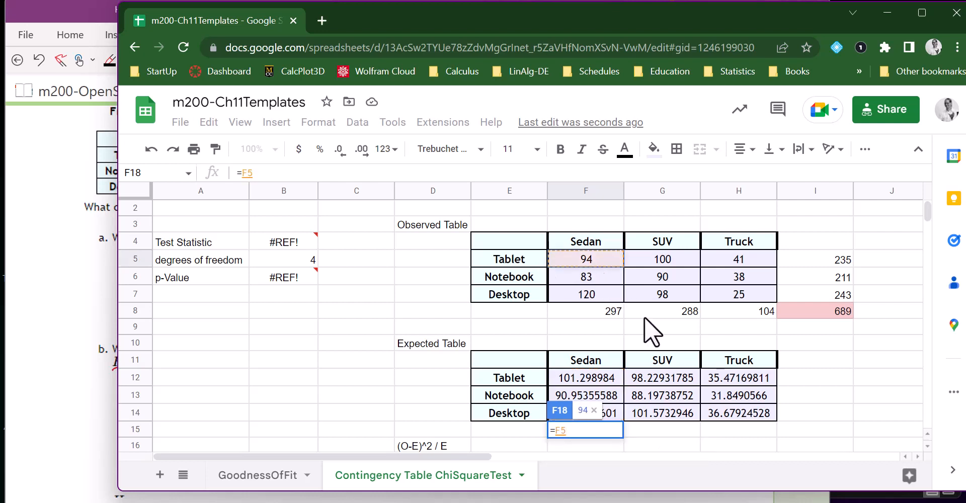
pyautogui.press('BackSpace')
pyautogui.press('BackSpace')
pyautogui.write('(')
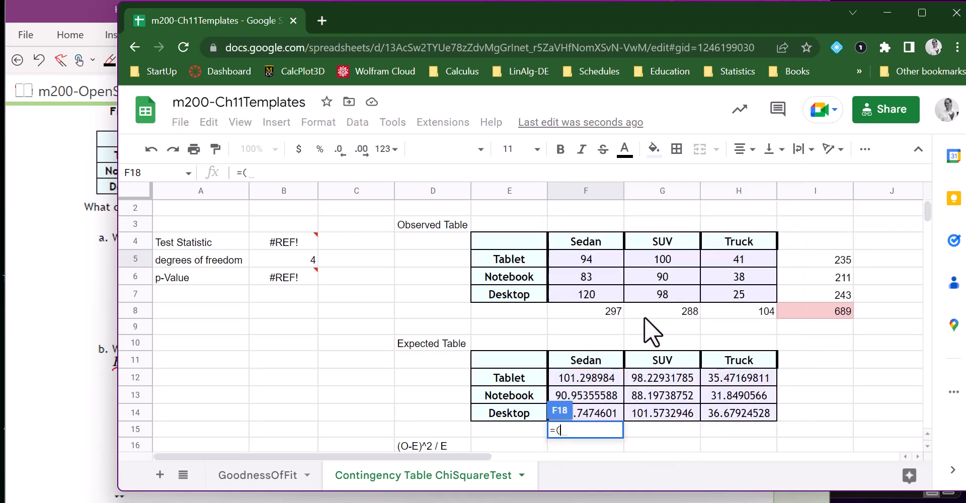
pyautogui.click(581, 257)
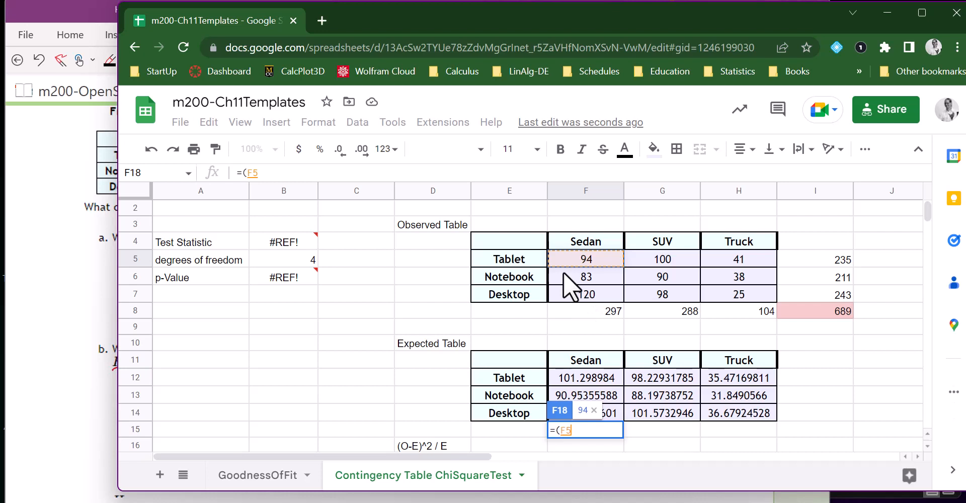
pyautogui.write('-')
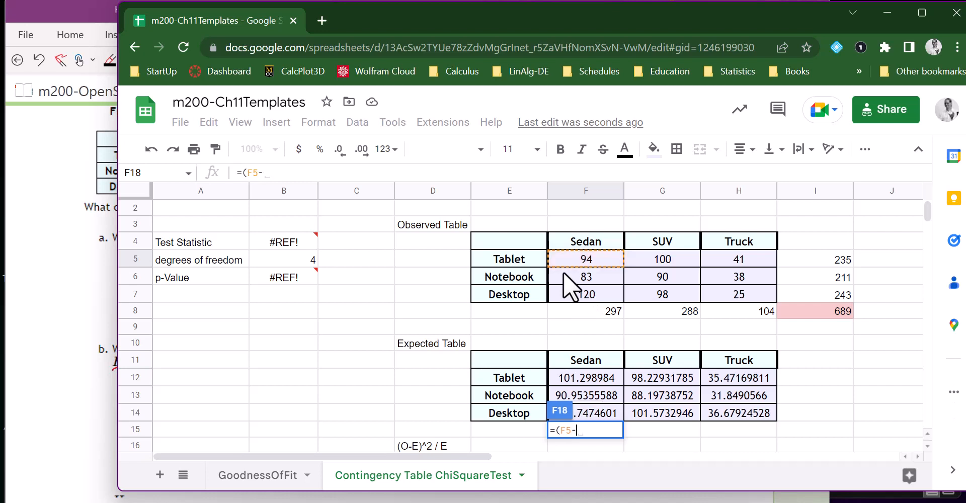
pyautogui.click(590, 378)
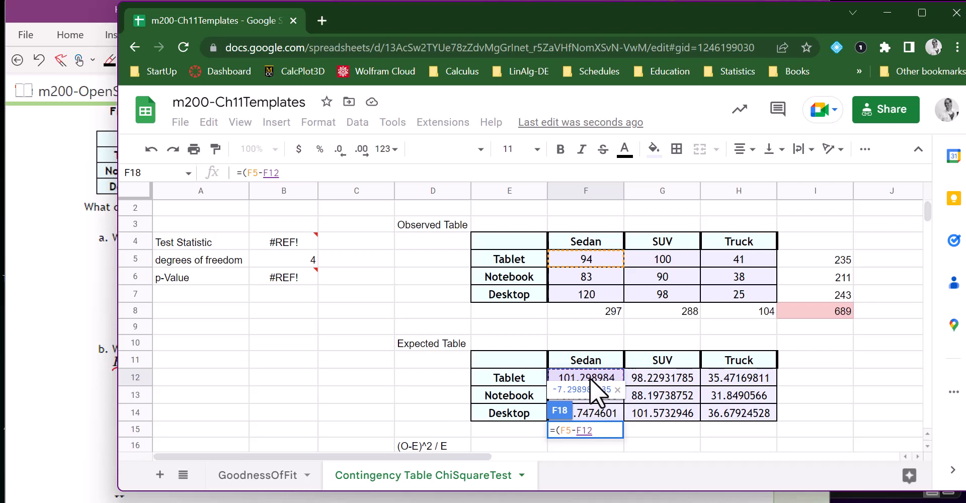
pyautogui.write(')^')
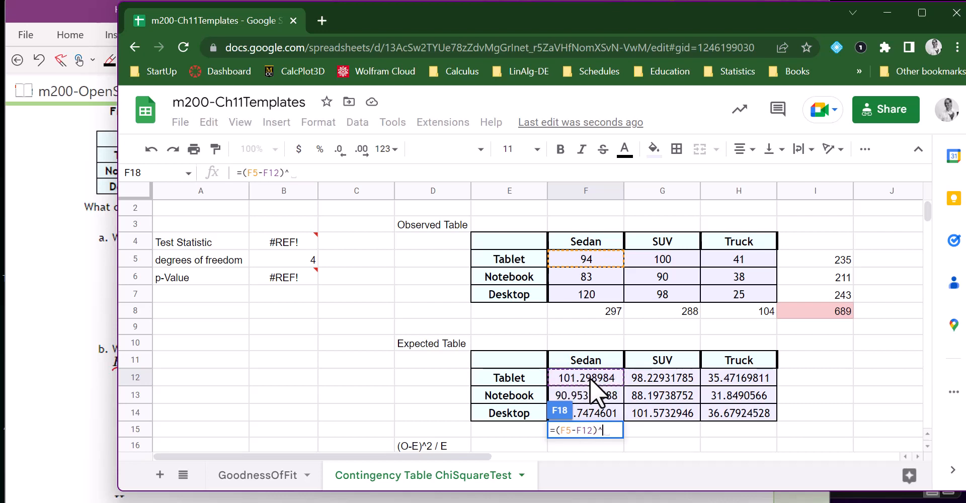
pyautogui.write('2')
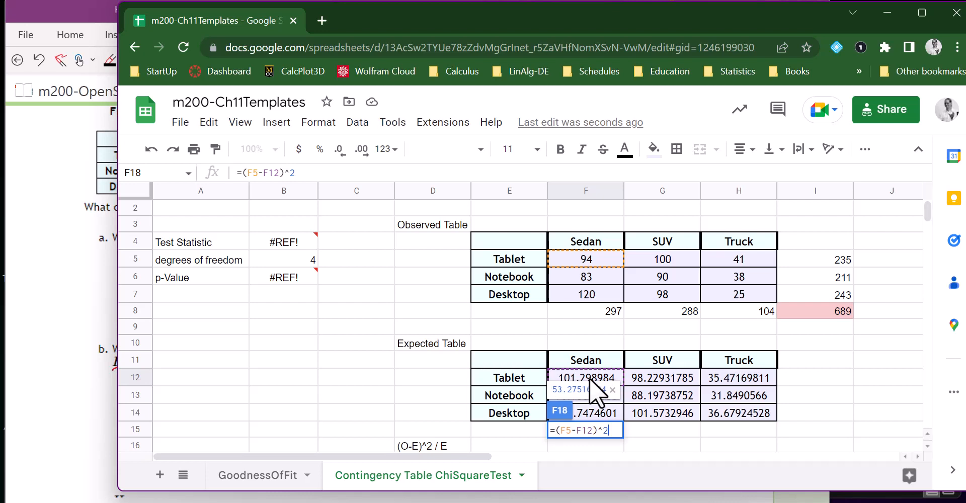
pyautogui.write('/')
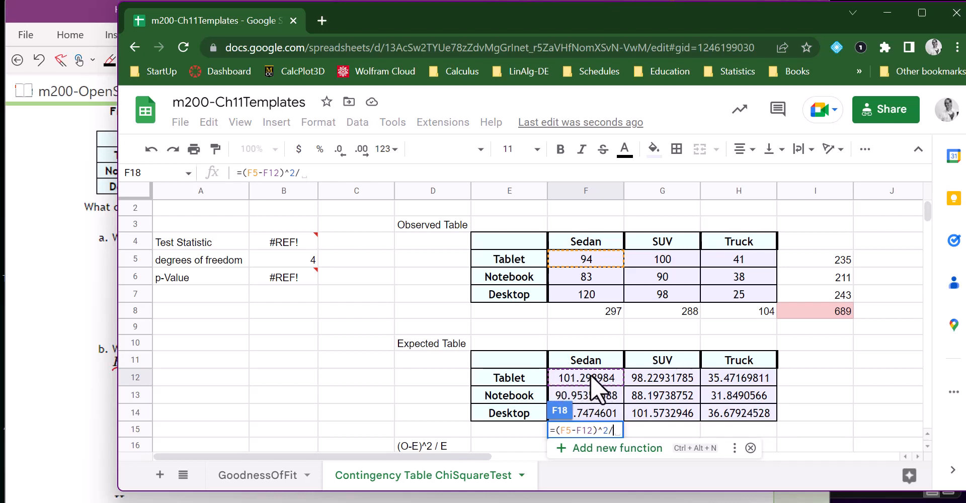
pyautogui.click(590, 375)
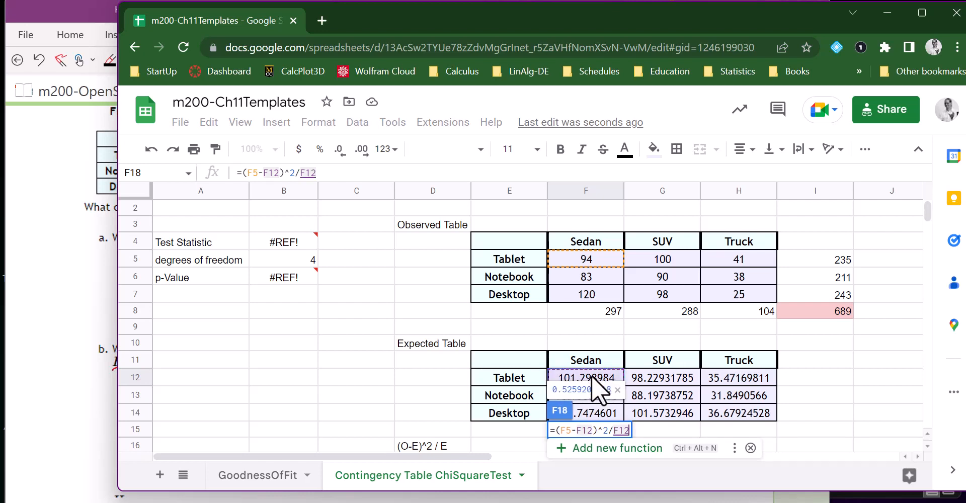
pyautogui.press('Return')
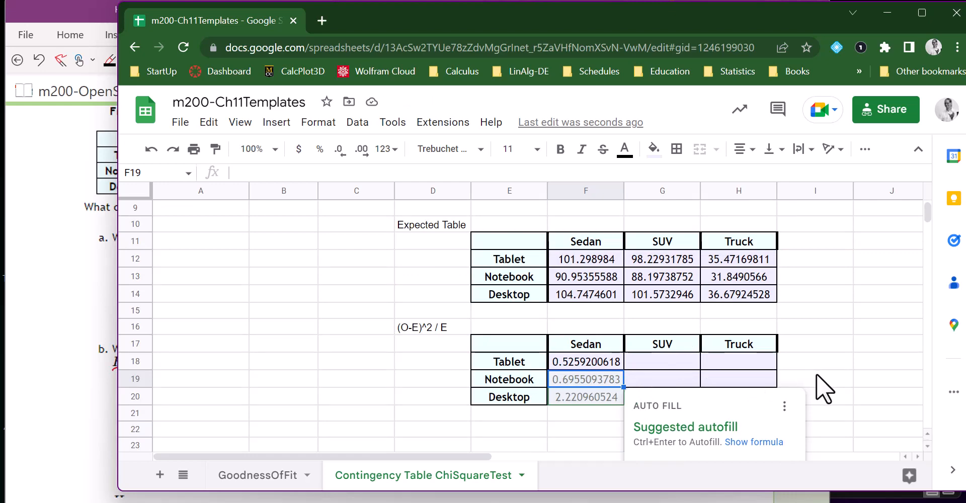
# Fill the F18 formula through the rest of the (O-E)^2 / E table, covering F18:H20.
pyautogui.scroll(-1, 822, 364)
pyautogui.click(666, 428)
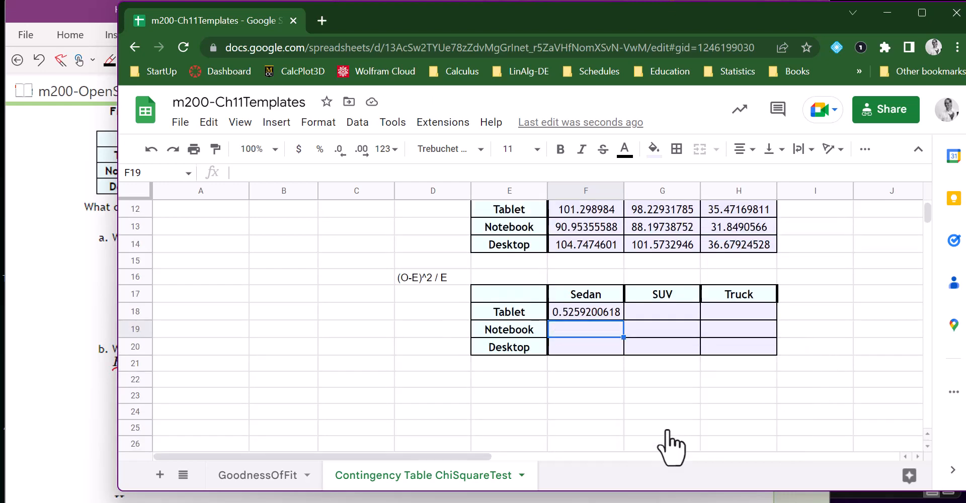
pyautogui.click(595, 311)
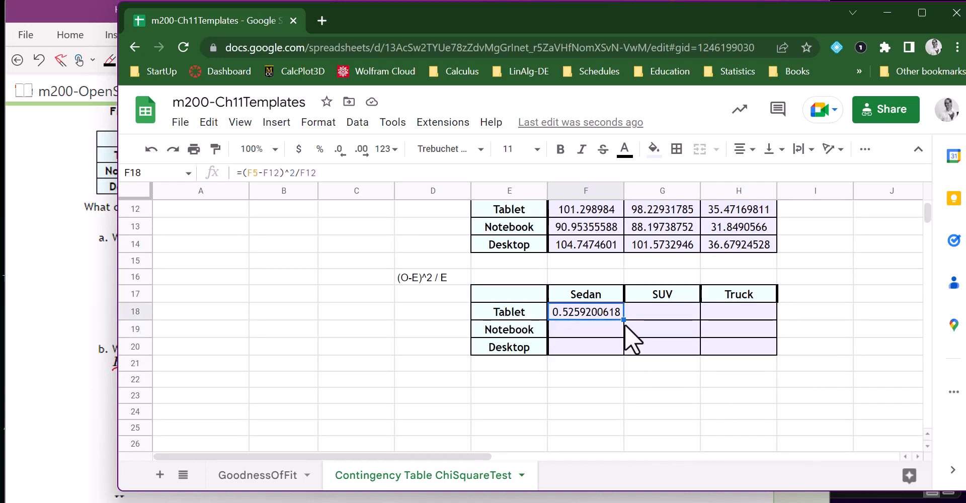
pyautogui.moveTo(623, 320); pyautogui.dragTo(779, 360)
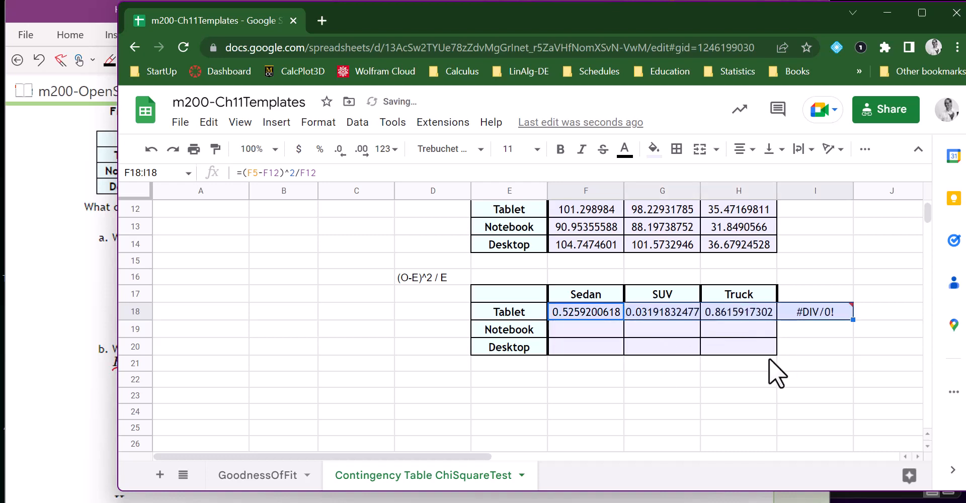
pyautogui.hotkey('ctrl', 'z')
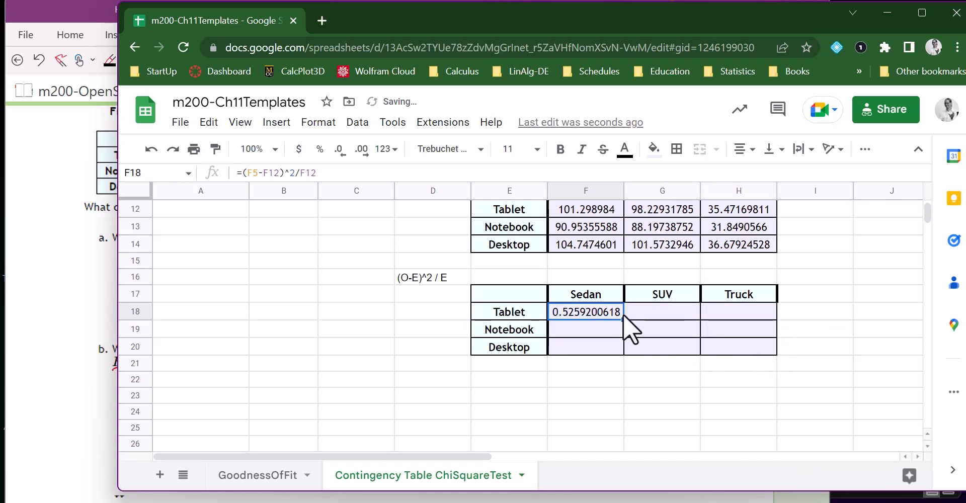
pyautogui.moveTo(624, 322); pyautogui.dragTo(769, 370)
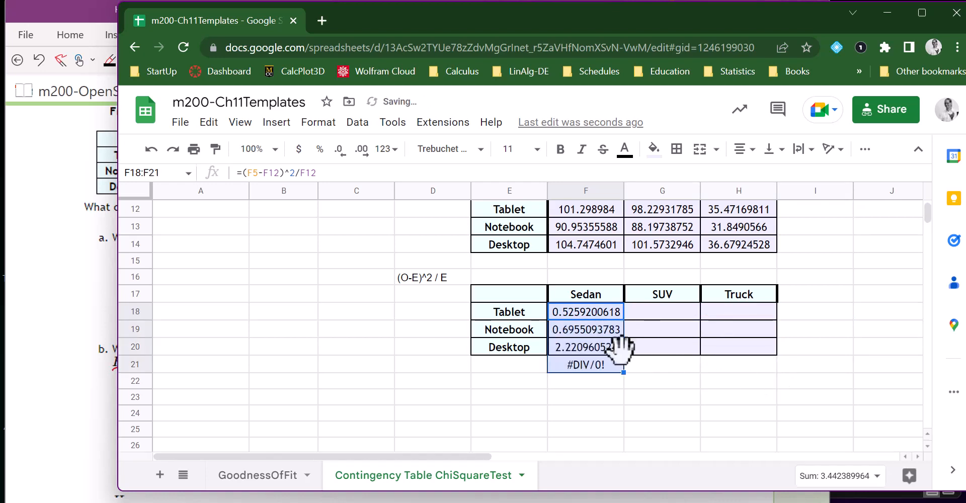
pyautogui.hotkey('ctrl', 'z')
pyautogui.moveTo(623, 320); pyautogui.dragTo(775, 357)
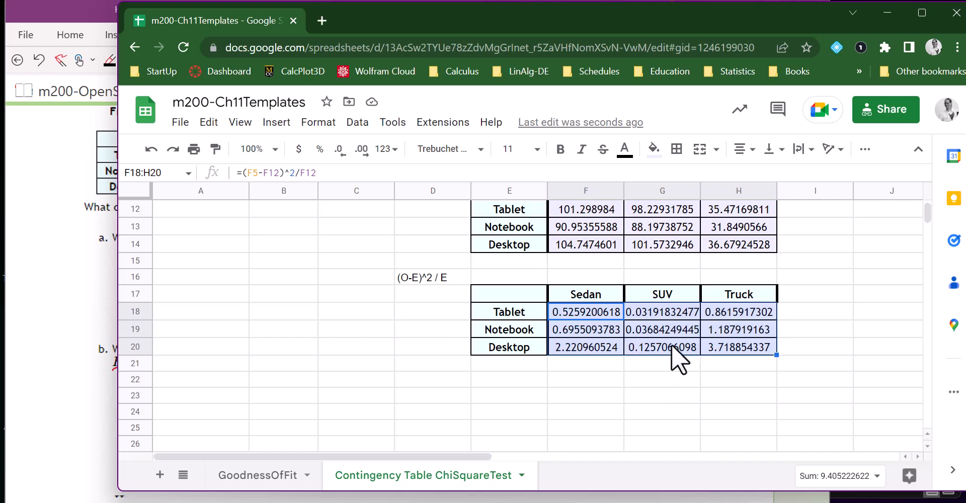
# Review the completed (O-E)^2 / E table, the test statistic and degrees of freedom cells, and the observed table's column and row categories.
pyautogui.scroll(-1, 695, 380)
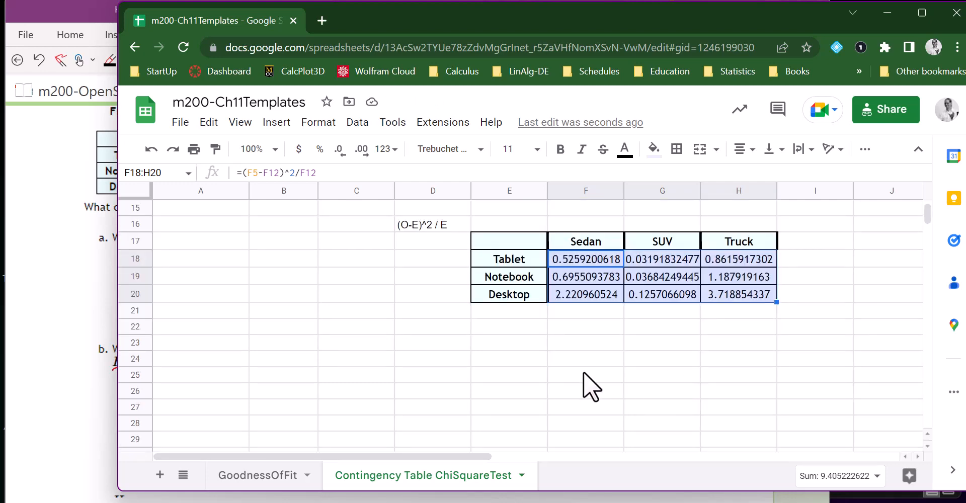
pyautogui.scroll(2, 581, 358)
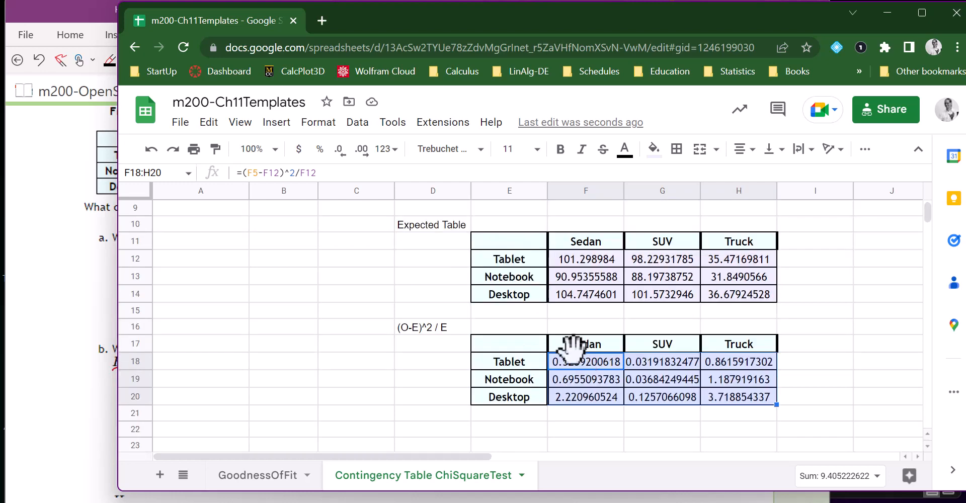
pyautogui.scroll(2, 578, 351)
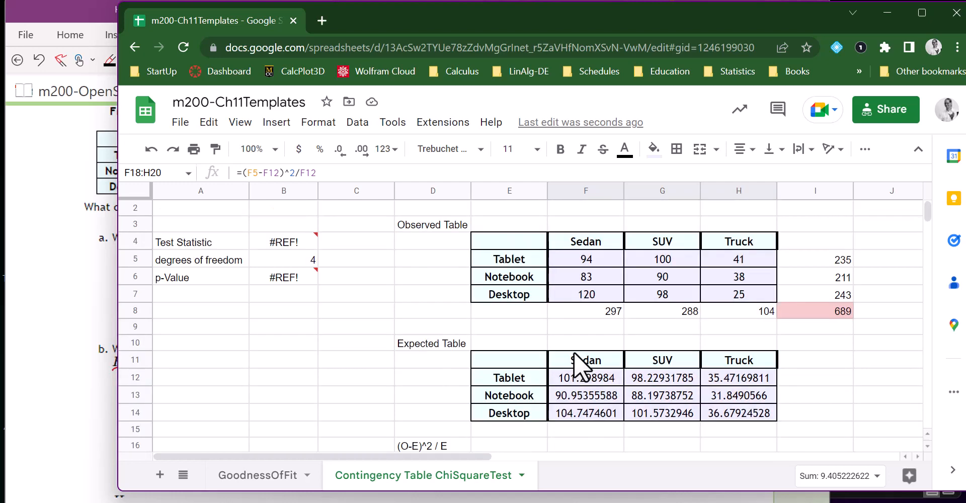
pyautogui.click(193, 244)
pyautogui.click(282, 241)
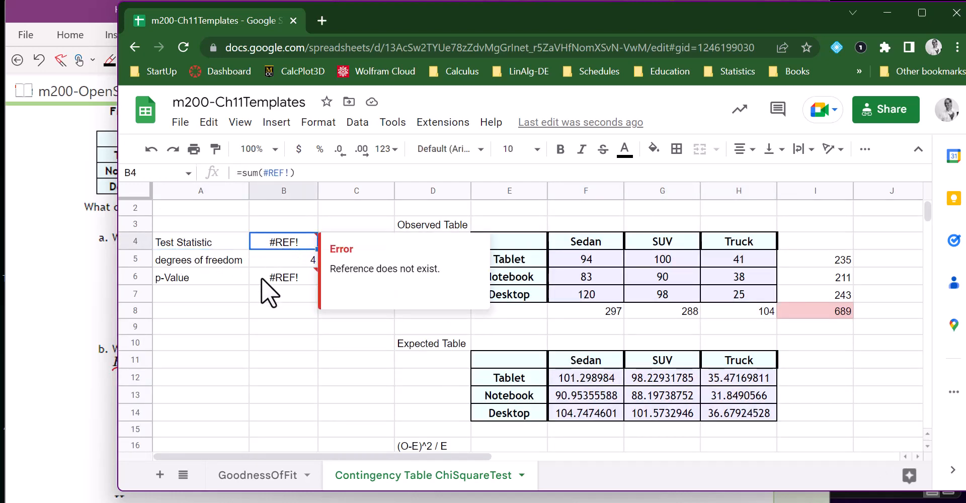
pyautogui.click(294, 265)
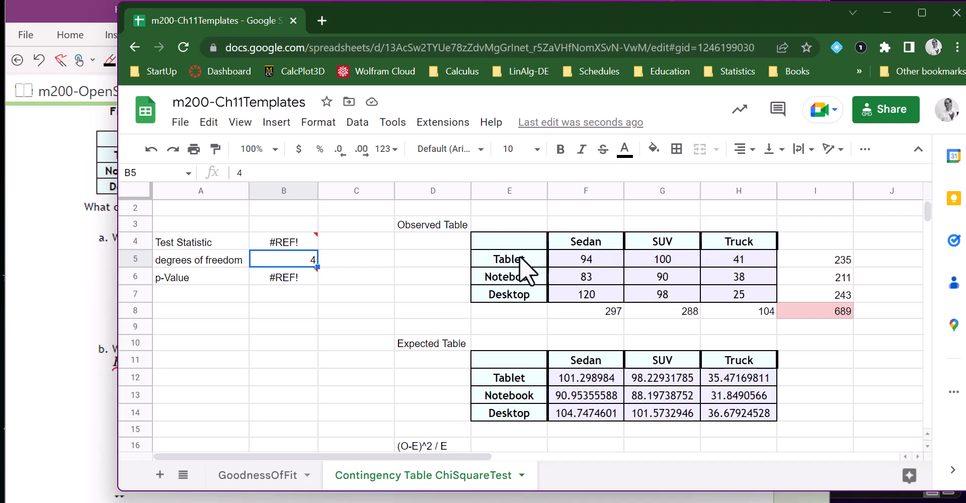
pyautogui.moveTo(584, 242); pyautogui.dragTo(729, 243)
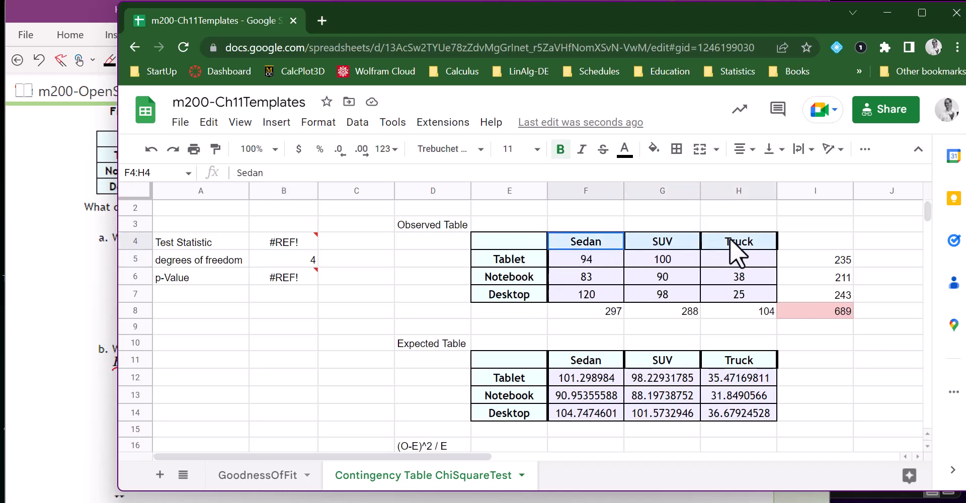
pyautogui.moveTo(524, 261); pyautogui.dragTo(522, 293)
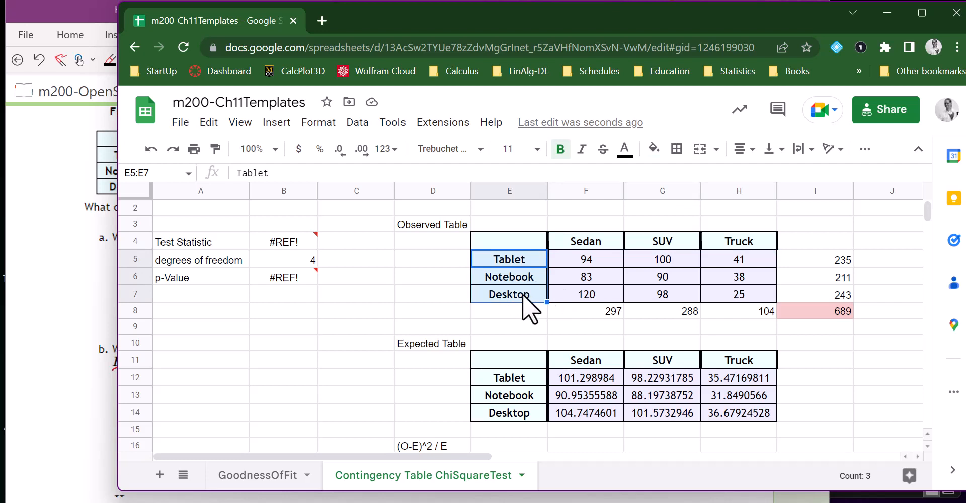
pyautogui.click(289, 257)
pyautogui.doubleClick(290, 256)
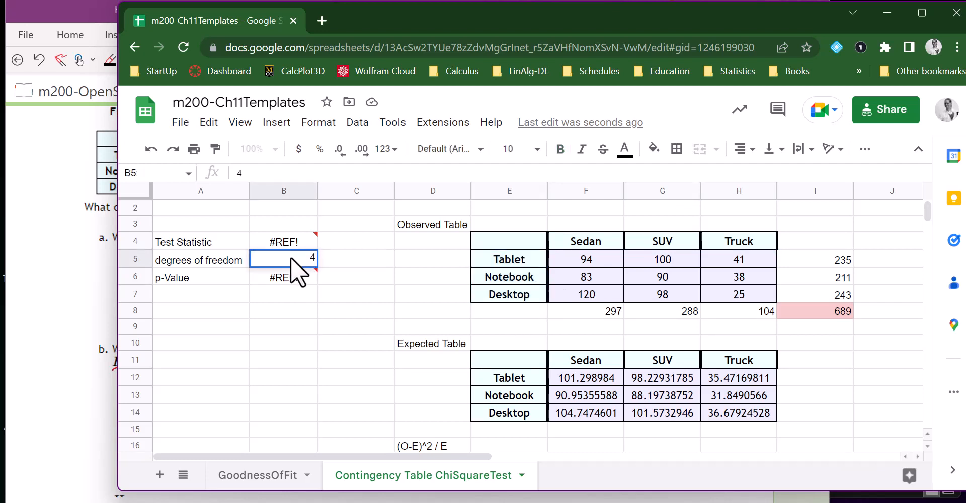
# Examine the formulas behind the p-value in B6 and the test statistic in B4.
pyautogui.click(224, 280)
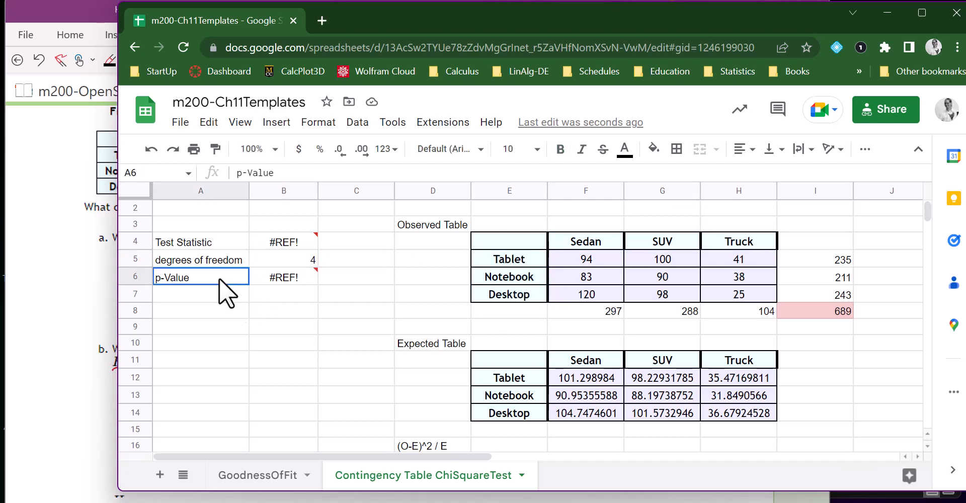
pyautogui.click(281, 280)
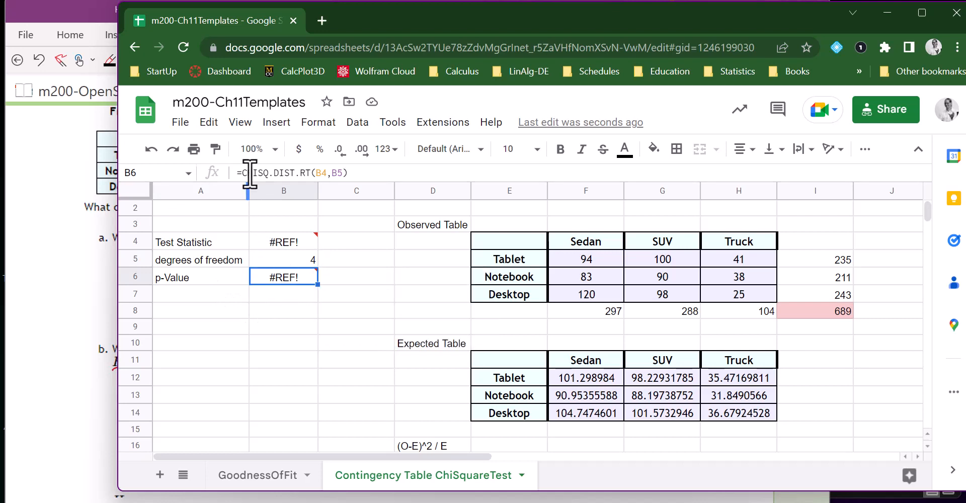
pyautogui.moveTo(242, 173); pyautogui.dragTo(290, 174)
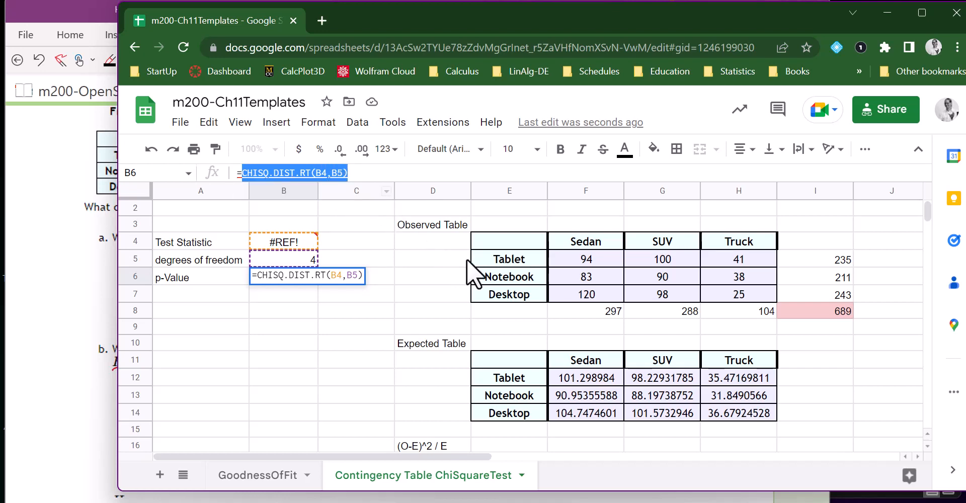
pyautogui.press('Return')
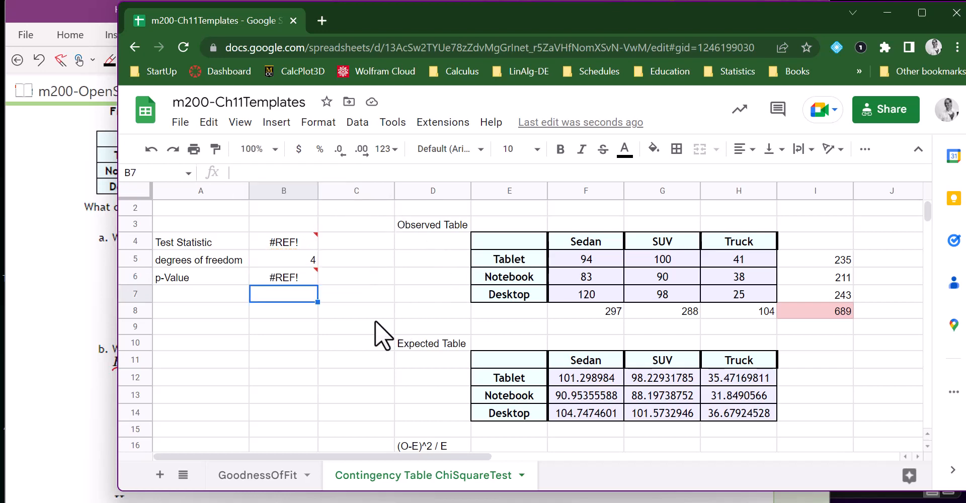
pyautogui.click(306, 242)
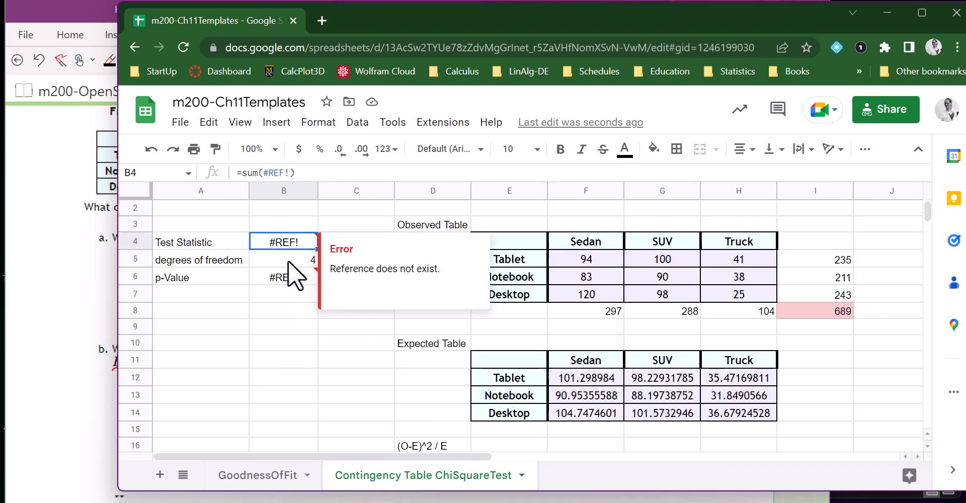
# Replace the broken test statistic formula in B4 with a sum of the (O-E)^2 / E table, =sum(F18:H20).
pyautogui.click(241, 173)
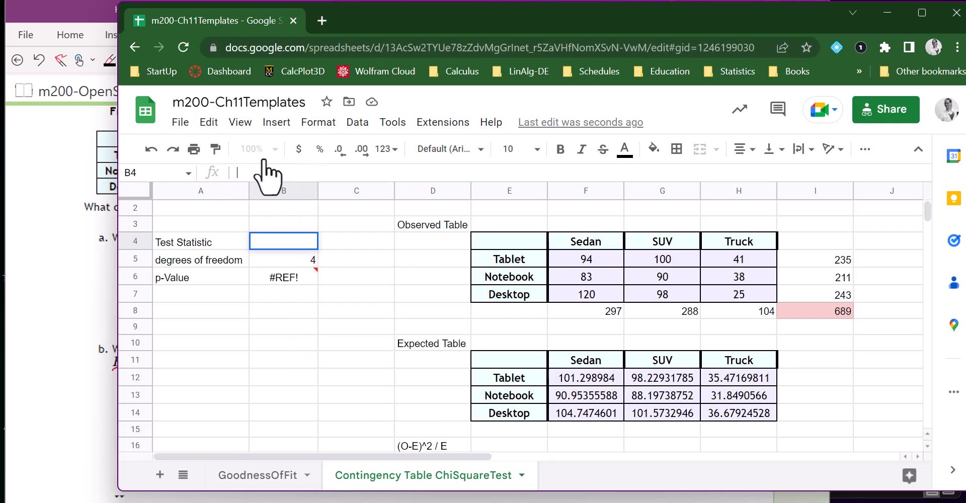
pyautogui.write('=sum(')
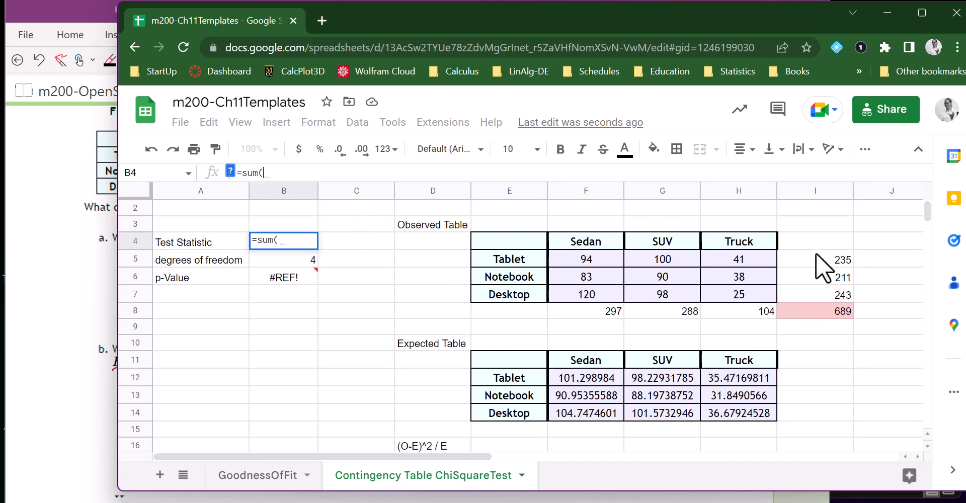
pyautogui.moveTo(925, 210); pyautogui.dragTo(923, 212)
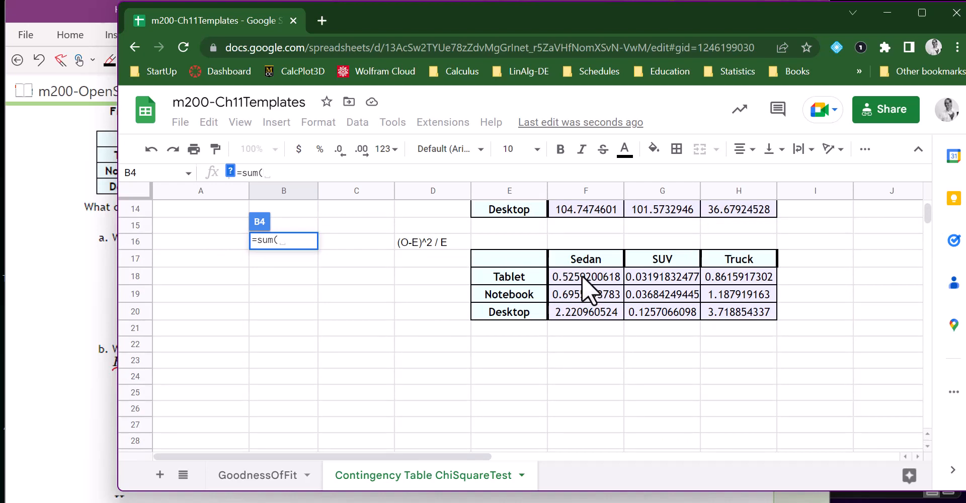
pyautogui.moveTo(582, 276); pyautogui.dragTo(738, 309)
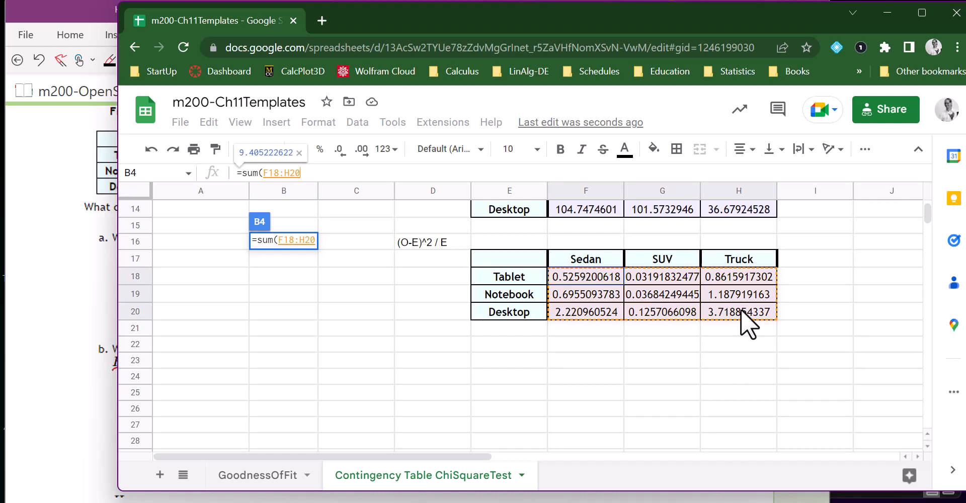
pyautogui.press('Return')
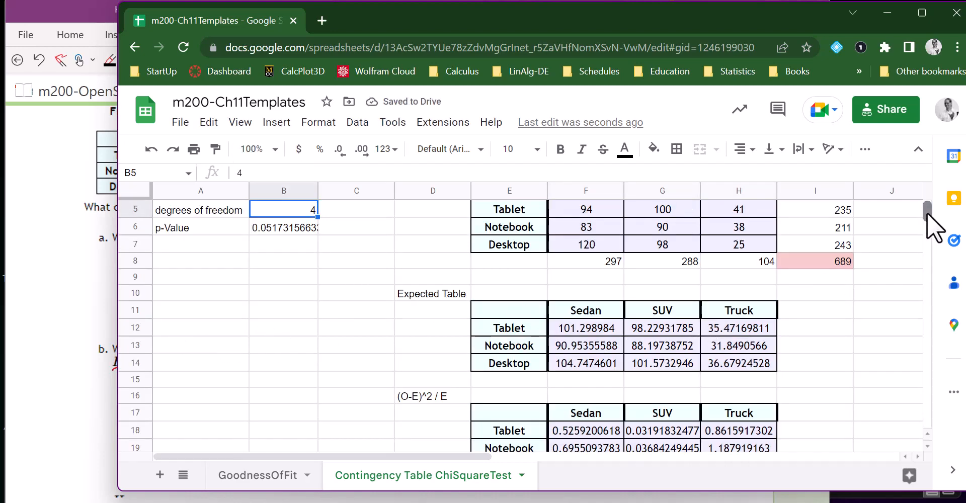
# Examine the test statistic formula in B4 and the two arguments of the CHISQ.DIST.RT p-value formula in B6.
pyautogui.scroll(2, 928, 217)
pyautogui.click(260, 263)
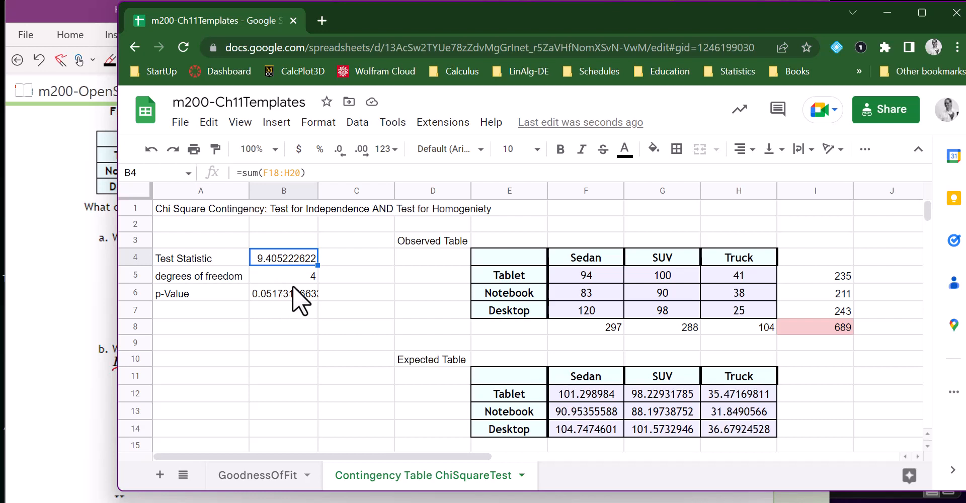
pyautogui.click(287, 291)
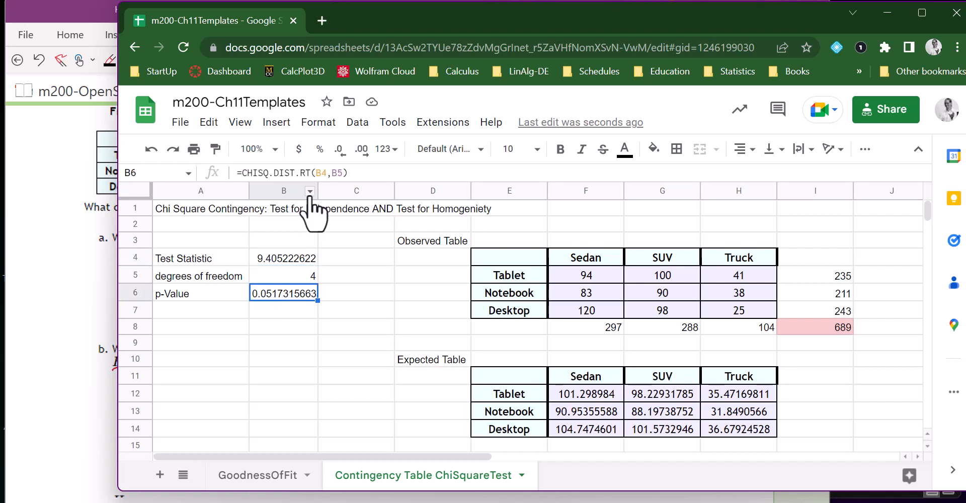
pyautogui.doubleClick(324, 174)
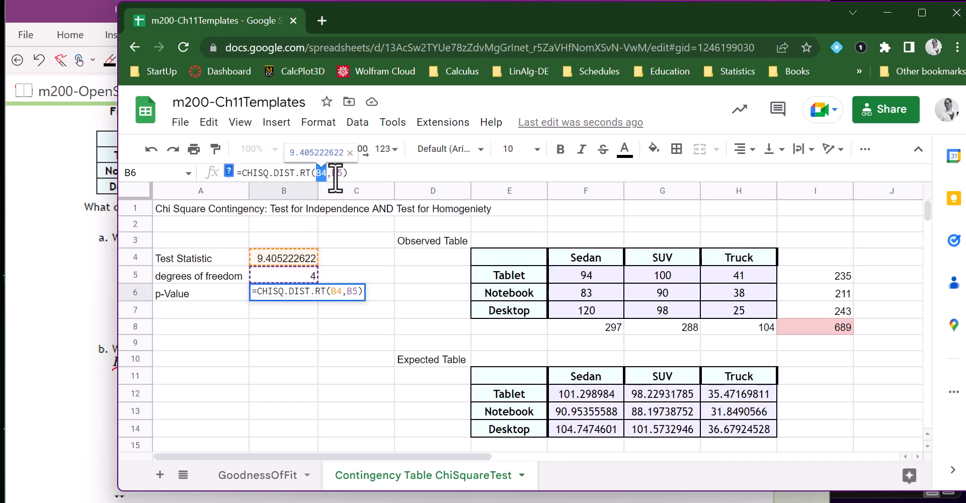
pyautogui.doubleClick(337, 173)
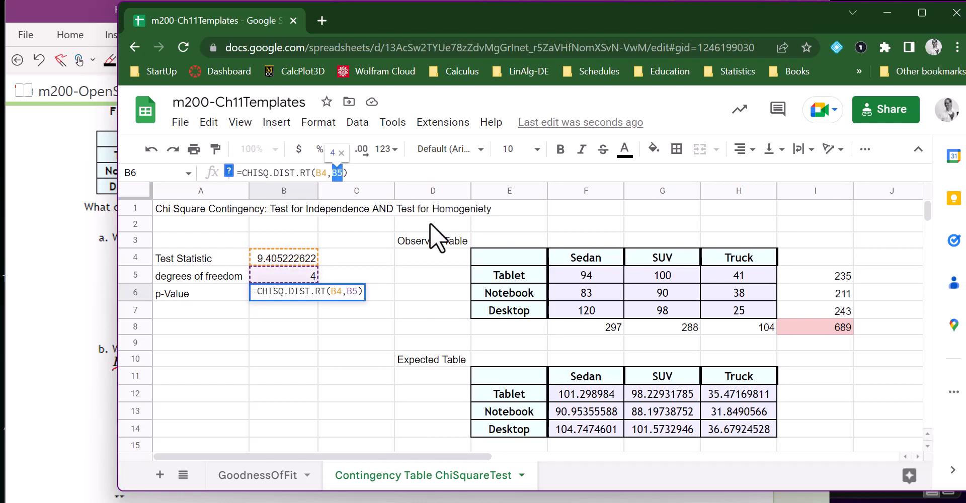
pyautogui.press('Return')
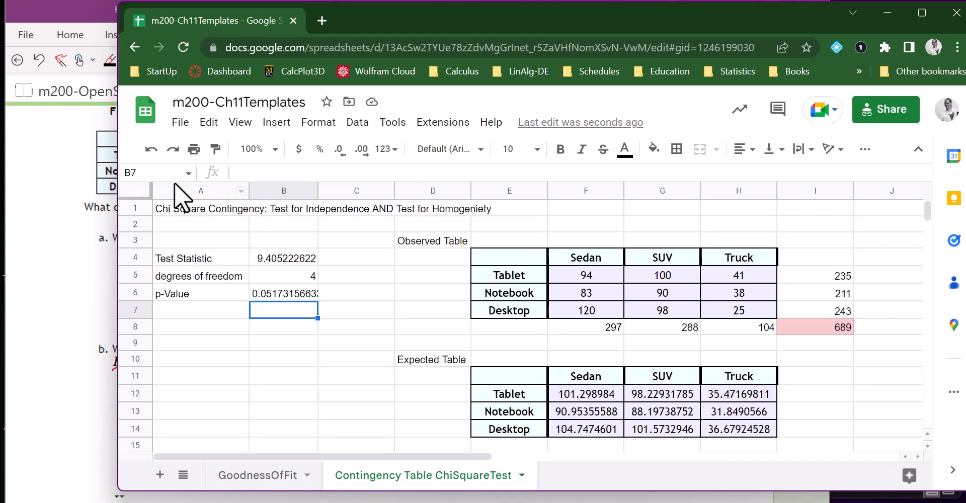
# Arrange the OneNote homework page and a narrowed Google Sheets window side by side, keeping the test statistic and p-value in view.
pyautogui.click(921, 12)
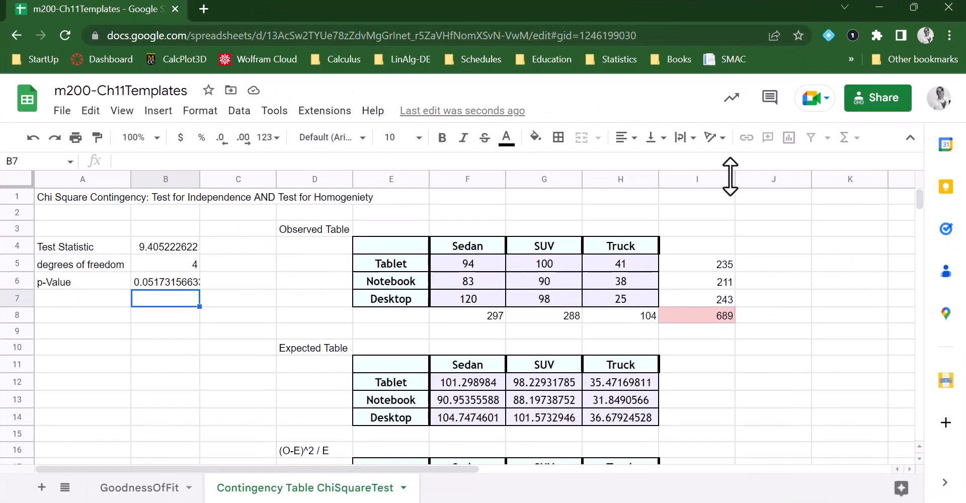
pyautogui.click(914, 8)
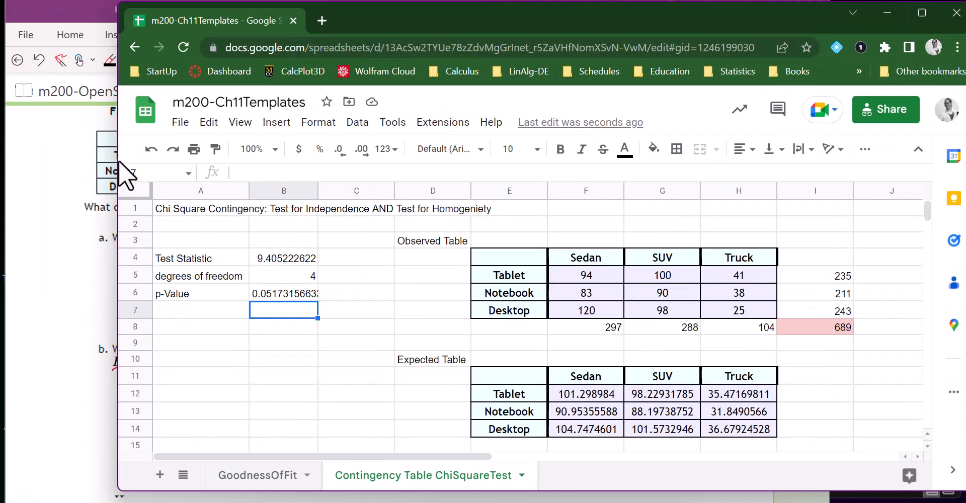
pyautogui.moveTo(121, 160); pyautogui.dragTo(641, 174)
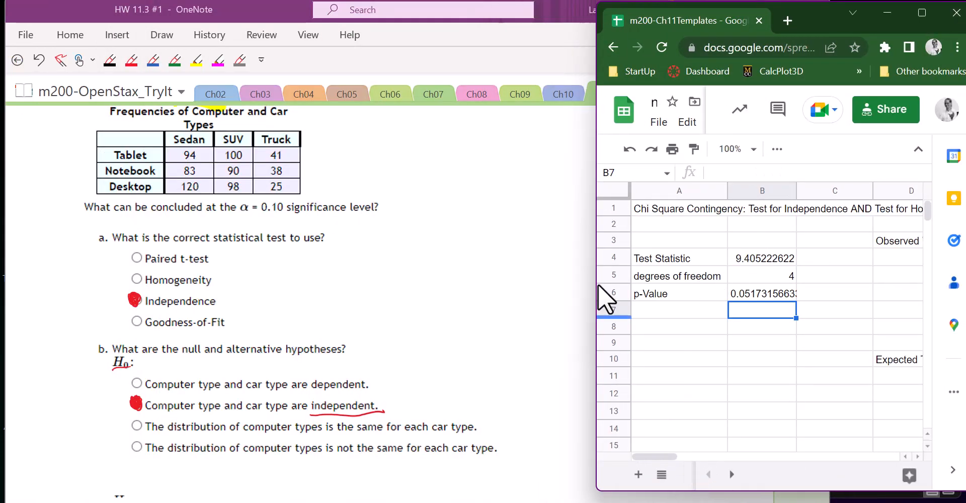
pyautogui.moveTo(815, 14); pyautogui.dragTo(884, 10)
pyautogui.click(553, 278)
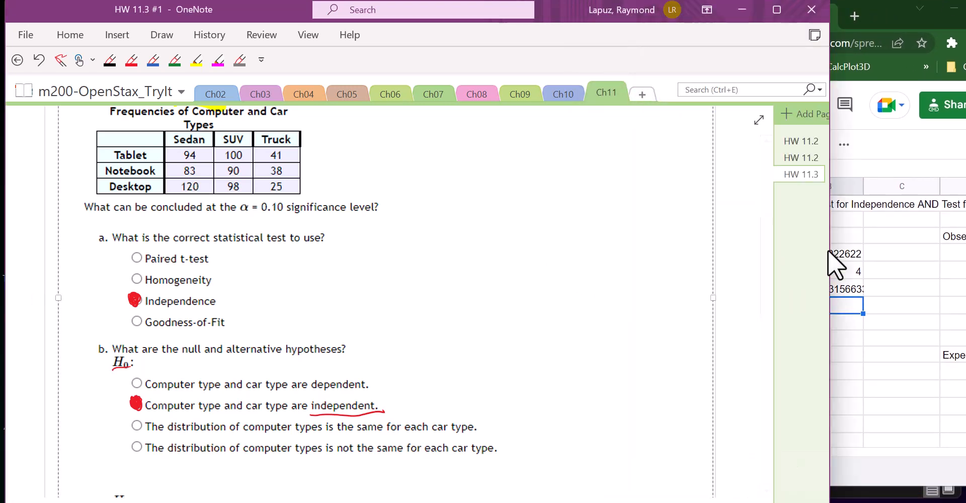
pyautogui.moveTo(829, 250); pyautogui.dragTo(710, 257)
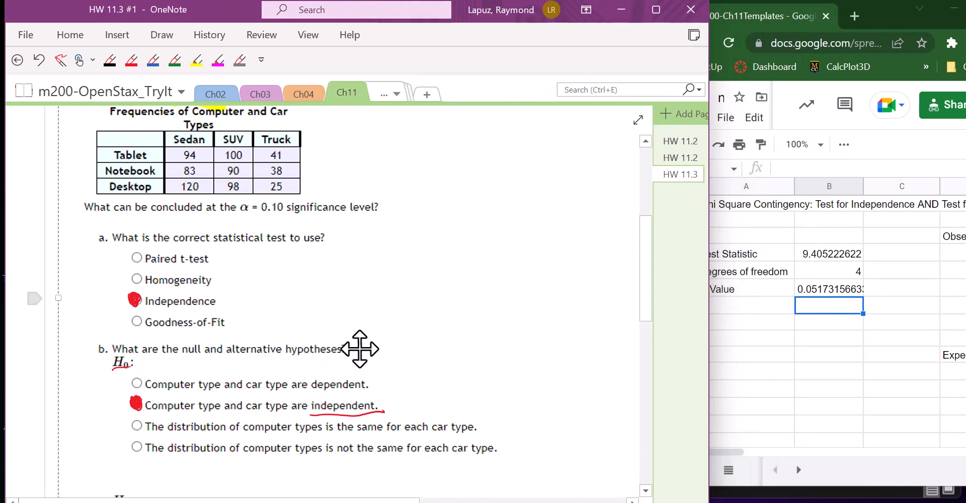
# In OneNote, handwrite χ² = 9.405 in red as the test statistic for question c and underline it.
pyautogui.moveTo(648, 269); pyautogui.dragTo(626, 378)
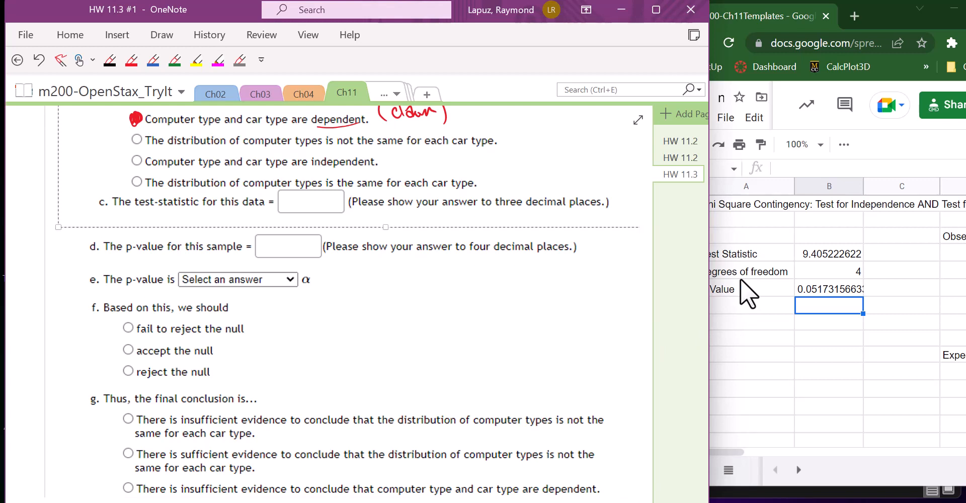
pyautogui.moveTo(258, 213)
pyautogui.mouseDown()
pyautogui.moveTo(266, 223)
pyautogui.moveTo(258, 224)
pyautogui.moveTo(290, 221)
pyautogui.moveTo(309, 207)
pyautogui.moveTo(305, 225)
pyautogui.moveTo(344, 210)
pyautogui.mouseUp()
pyautogui.click(311, 222)
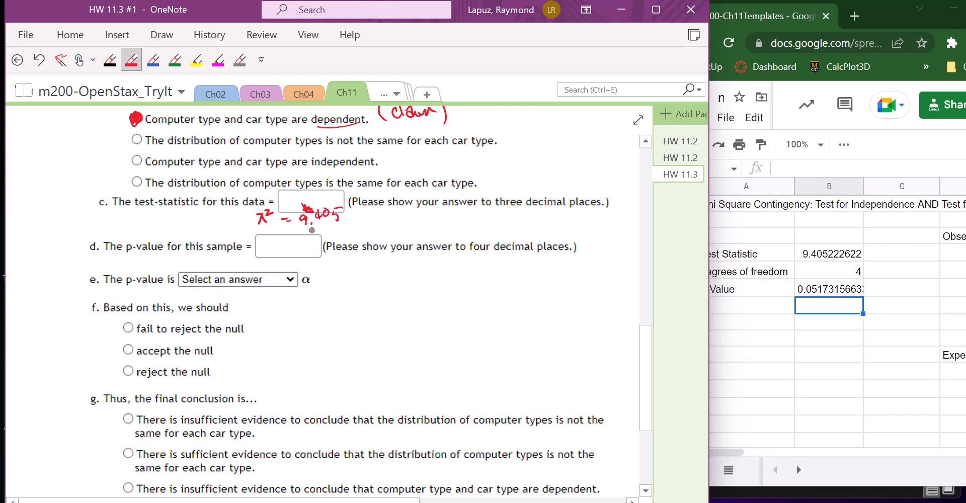
pyautogui.moveTo(294, 231); pyautogui.dragTo(355, 225)
# Handwrite 0.0517 in the p-value answer box of question d.
pyautogui.moveTo(263, 243); pyautogui.dragTo(277, 243)
pyautogui.click(270, 252)
pyautogui.moveTo(283, 241)
pyautogui.mouseDown()
pyautogui.moveTo(293, 253)
pyautogui.moveTo(308, 243)
pyautogui.moveTo(302, 253)
pyautogui.mouseUp()
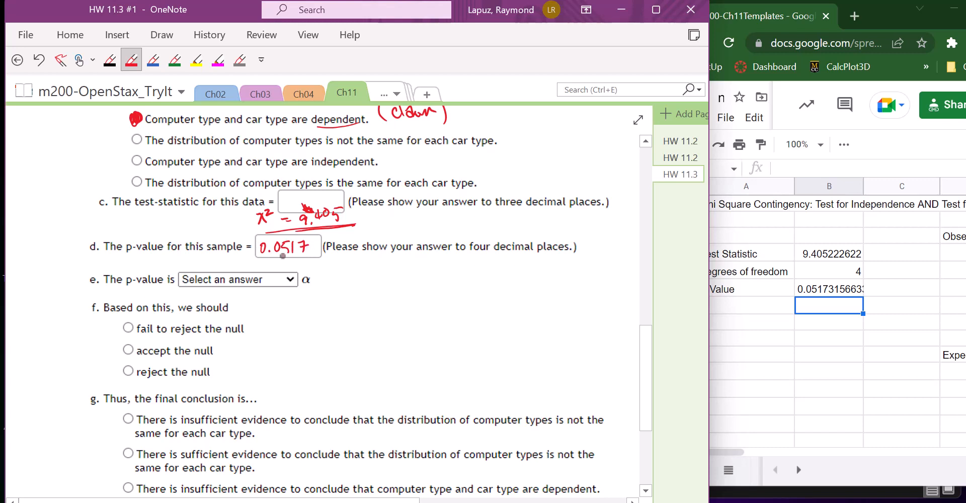
pyautogui.press('Escape')
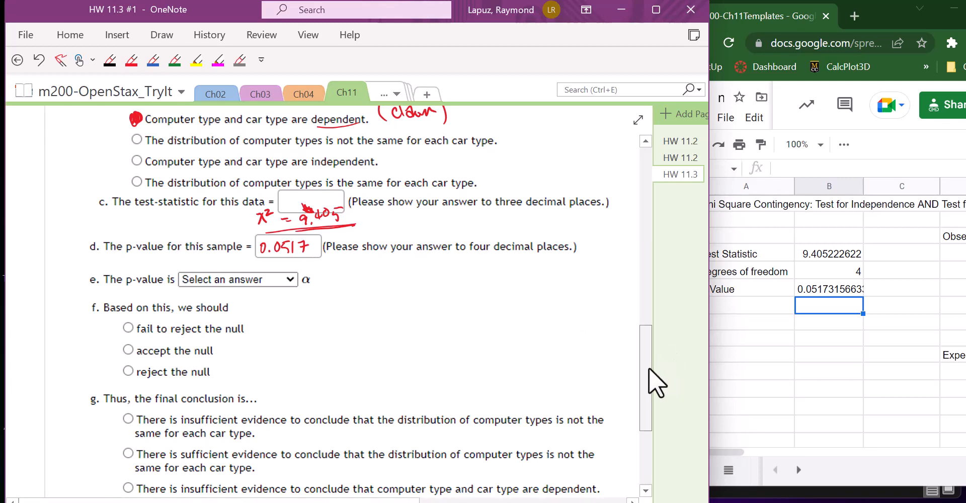
# Underline the α = 0.10 significance level in the problem statement in red.
pyautogui.moveTo(648, 367); pyautogui.dragTo(658, 244)
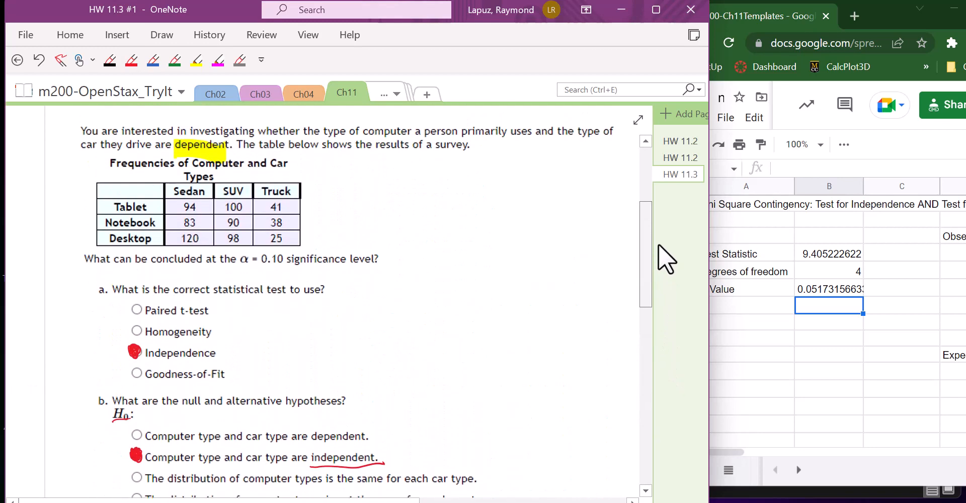
pyautogui.moveTo(240, 257); pyautogui.dragTo(289, 257)
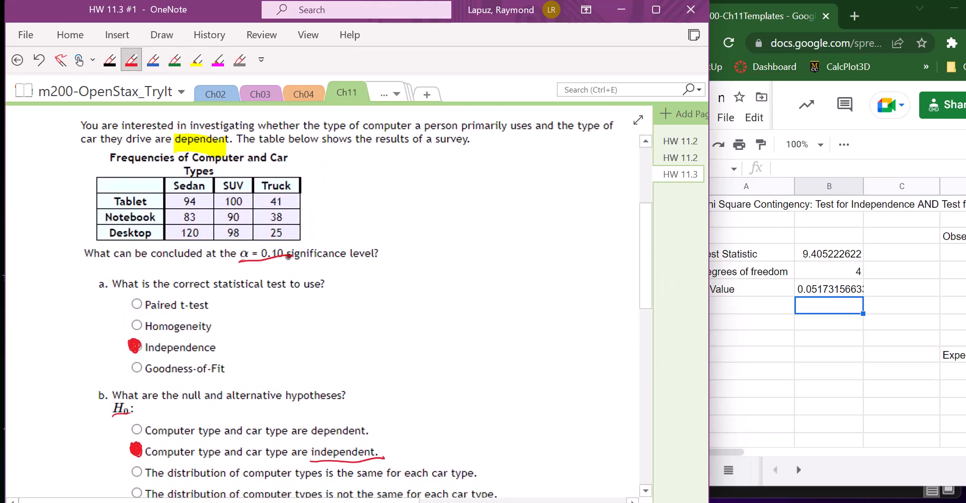
pyautogui.press('Escape')
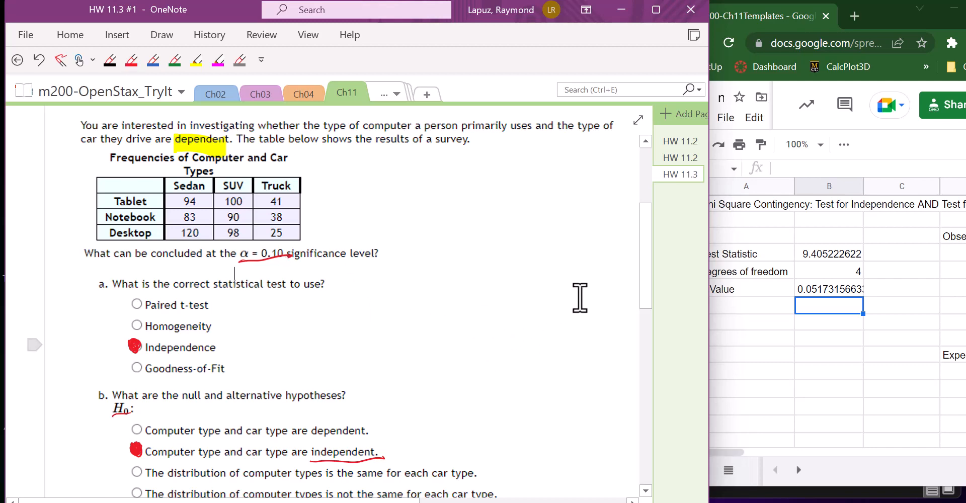
# Handwrite the comparison PV 0.0517 < α 0.10 beside question e.
pyautogui.moveTo(646, 264); pyautogui.dragTo(627, 381)
pyautogui.moveTo(380, 275)
pyautogui.mouseDown()
pyautogui.moveTo(383, 291)
pyautogui.moveTo(400, 271)
pyautogui.moveTo(401, 292)
pyautogui.moveTo(427, 284)
pyautogui.moveTo(441, 298)
pyautogui.mouseUp()
pyautogui.click(406, 297)
pyautogui.moveTo(478, 274)
pyautogui.mouseDown()
pyautogui.moveTo(481, 289)
pyautogui.moveTo(509, 274)
pyautogui.moveTo(499, 287)
pyautogui.moveTo(511, 282)
pyautogui.moveTo(516, 292)
pyautogui.mouseUp()
pyautogui.hotkey('ctrl', 'z')
pyautogui.click(516, 290)
pyautogui.moveTo(530, 280); pyautogui.dragTo(528, 282)
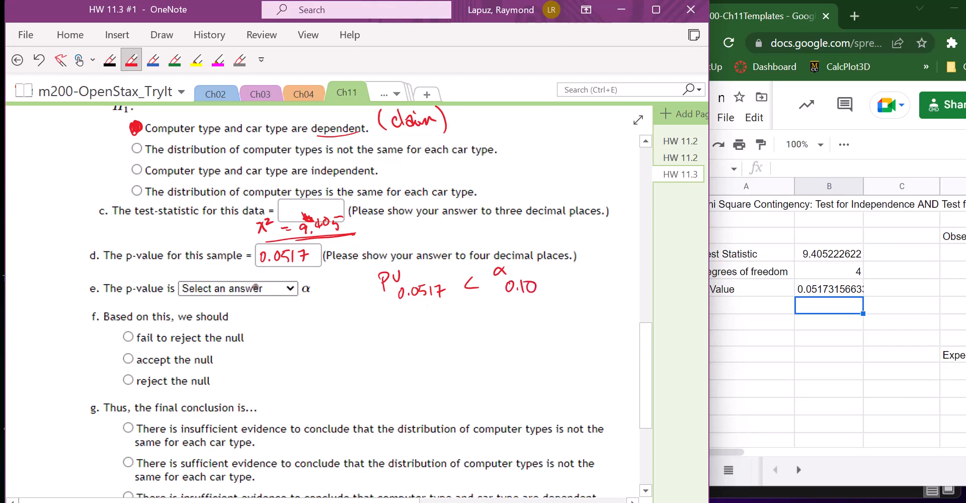
# Write "less than" as the answer to question e and mark "reject the null" for question f.
pyautogui.moveTo(215, 282); pyautogui.dragTo(292, 266)
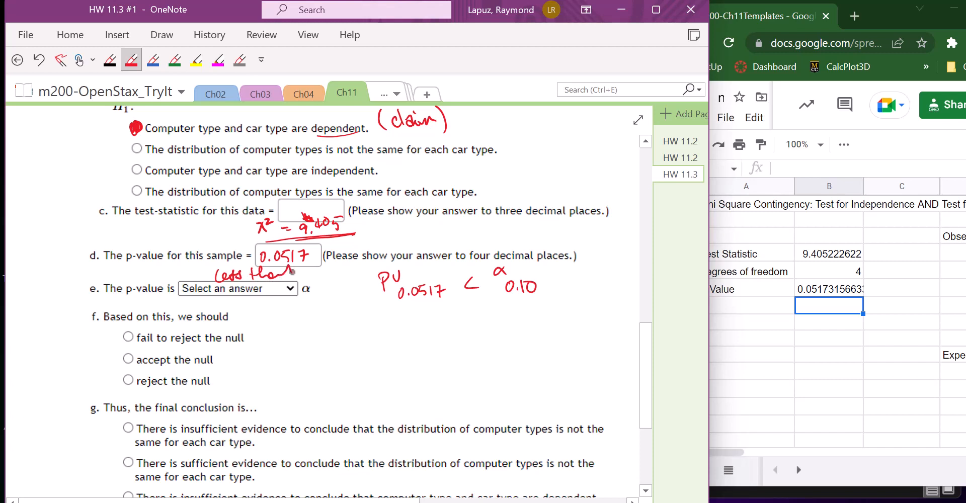
pyautogui.moveTo(134, 377); pyautogui.dragTo(131, 383)
pyautogui.press('Escape')
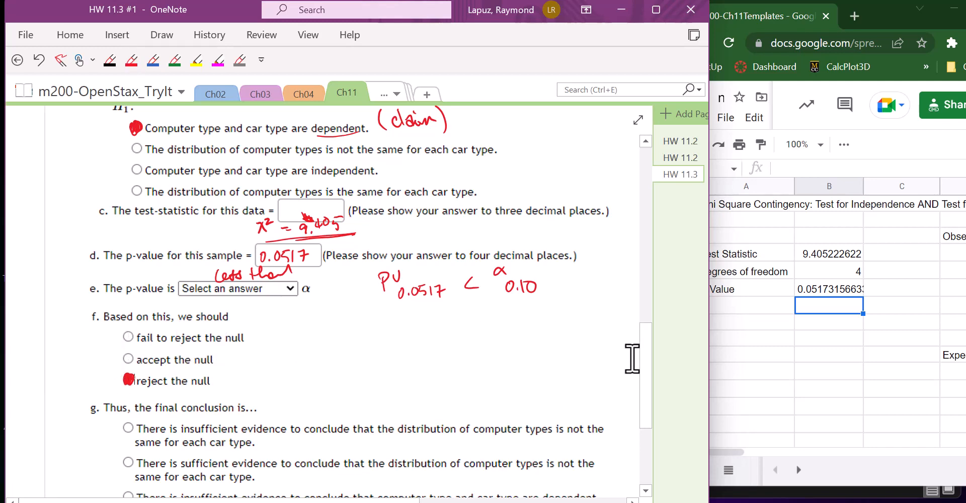
# Underline "independent" in the chosen H0 and the "(claim)" note beside the chosen H1 in red.
pyautogui.moveTo(648, 361); pyautogui.dragTo(644, 309)
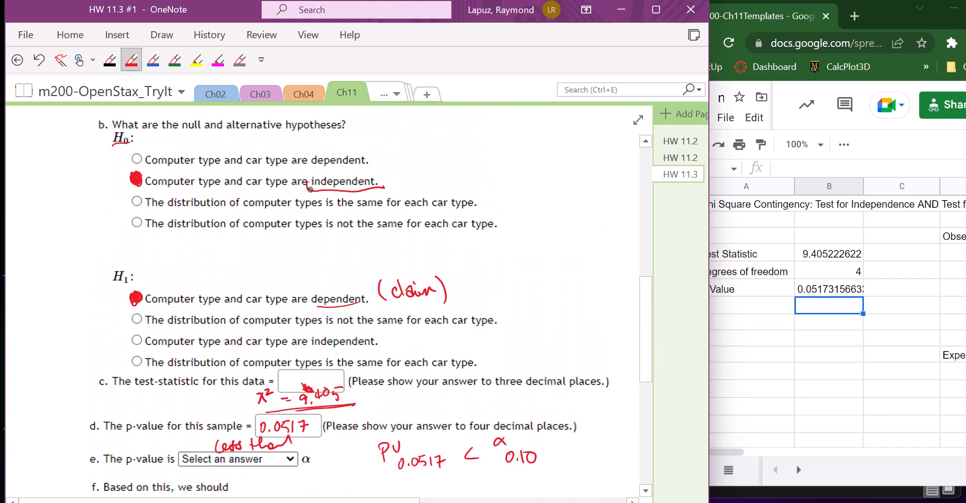
pyautogui.moveTo(392, 308); pyautogui.dragTo(456, 306)
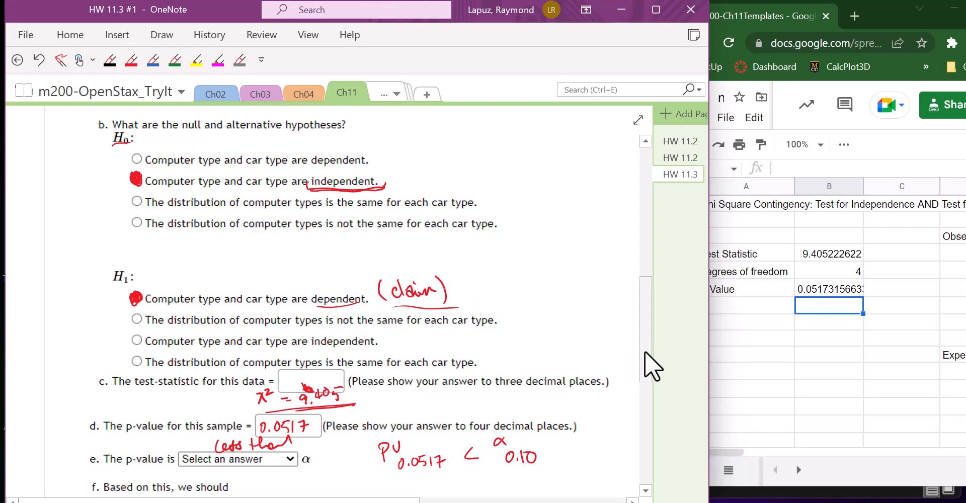
# In question g, underline the "not the same for each car type" wording and cross out the first two conclusions.
pyautogui.moveTo(645, 352); pyautogui.dragTo(633, 438)
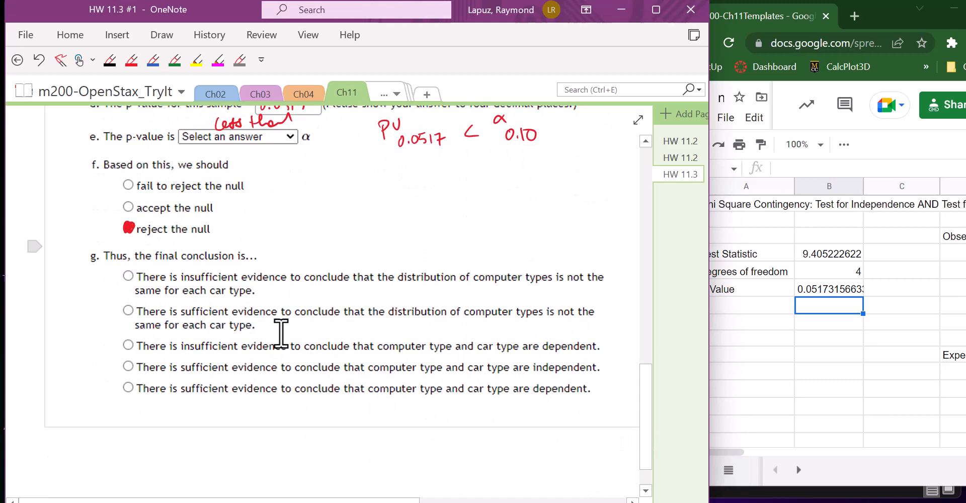
pyautogui.click(132, 60)
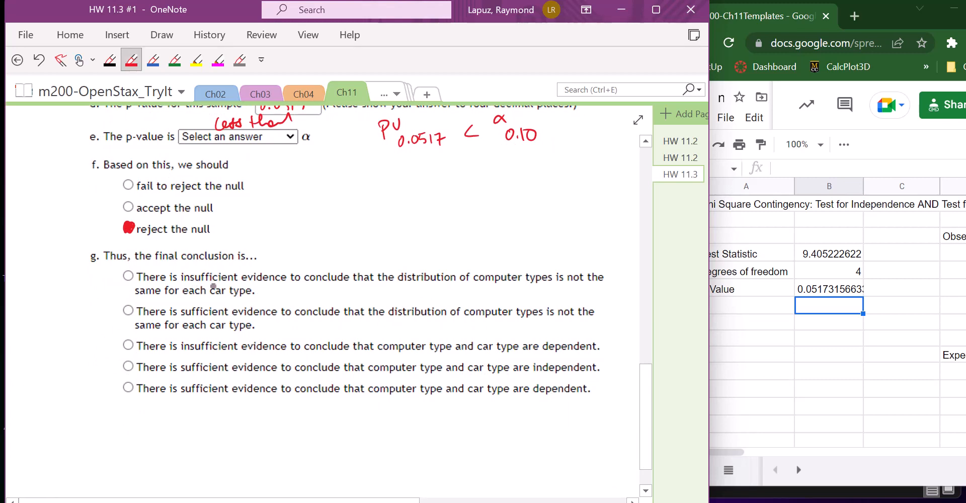
pyautogui.moveTo(232, 268)
pyautogui.mouseDown()
pyautogui.moveTo(209, 284)
pyautogui.moveTo(234, 281)
pyautogui.mouseUp()
pyautogui.moveTo(568, 285); pyautogui.dragTo(612, 285)
pyautogui.moveTo(169, 300); pyautogui.dragTo(238, 299)
pyautogui.moveTo(572, 321); pyautogui.dragTo(605, 317)
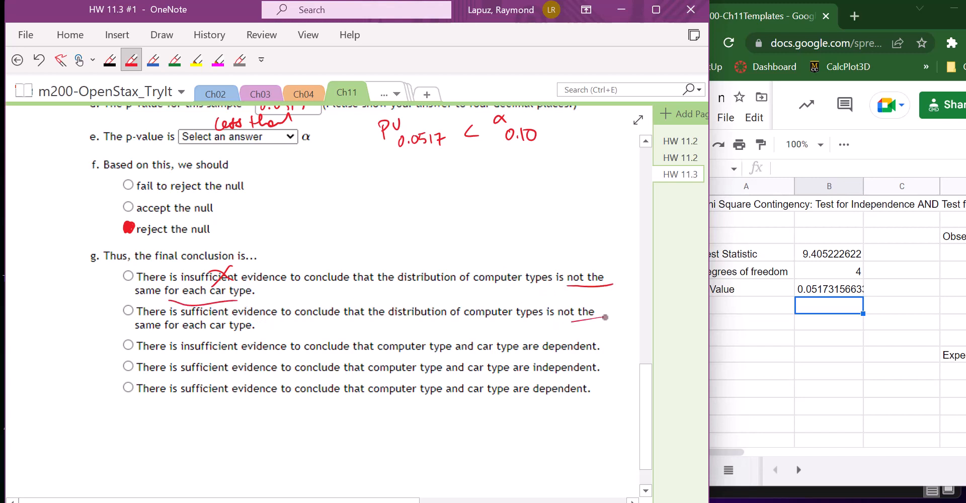
pyautogui.moveTo(199, 334)
pyautogui.mouseDown()
pyautogui.moveTo(250, 326)
pyautogui.moveTo(266, 301)
pyautogui.moveTo(252, 324)
pyautogui.mouseUp()
# Underline "dependent" in the third conclusion, and cross out its "insufficient" and the fourth conclusion's "independent".
pyautogui.moveTo(199, 353); pyautogui.dragTo(202, 354)
pyautogui.moveTo(547, 355); pyautogui.dragTo(595, 350)
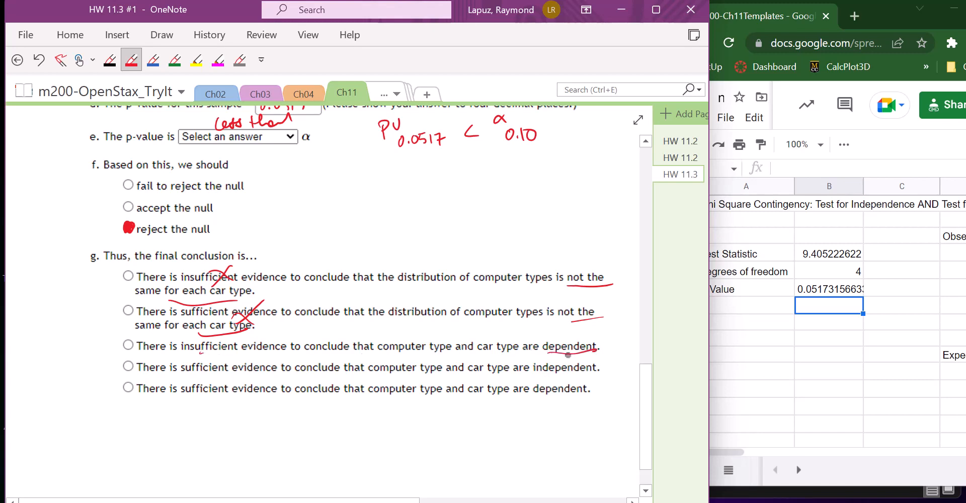
pyautogui.moveTo(246, 331); pyautogui.dragTo(220, 350)
pyautogui.moveTo(222, 335); pyautogui.dragTo(240, 349)
pyautogui.moveTo(564, 361); pyautogui.dragTo(554, 373)
pyautogui.moveTo(553, 366); pyautogui.dragTo(563, 374)
# Underline and mark the last conclusion, sufficient evidence that computer type and car type are dependent, as the answer to question g.
pyautogui.moveTo(188, 399); pyautogui.dragTo(584, 392)
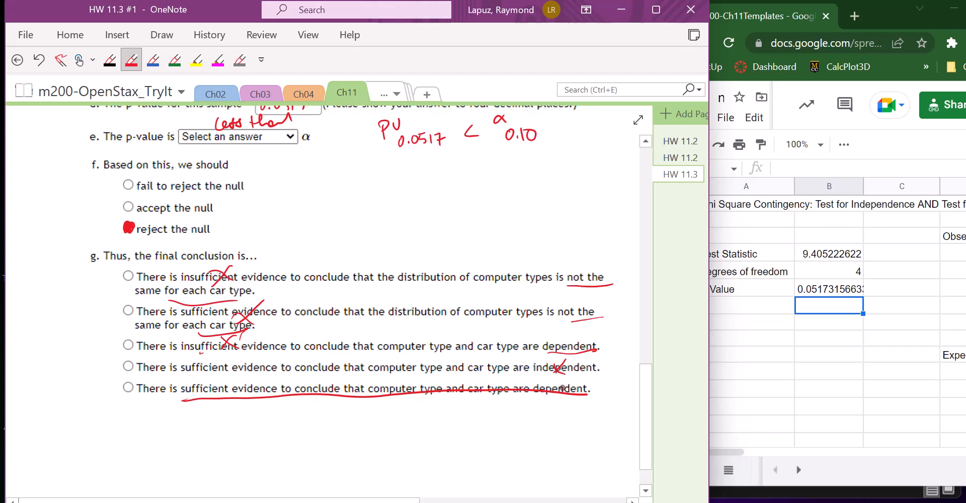
pyautogui.hotkey('ctrl', 'z')
pyautogui.moveTo(175, 405); pyautogui.dragTo(587, 402)
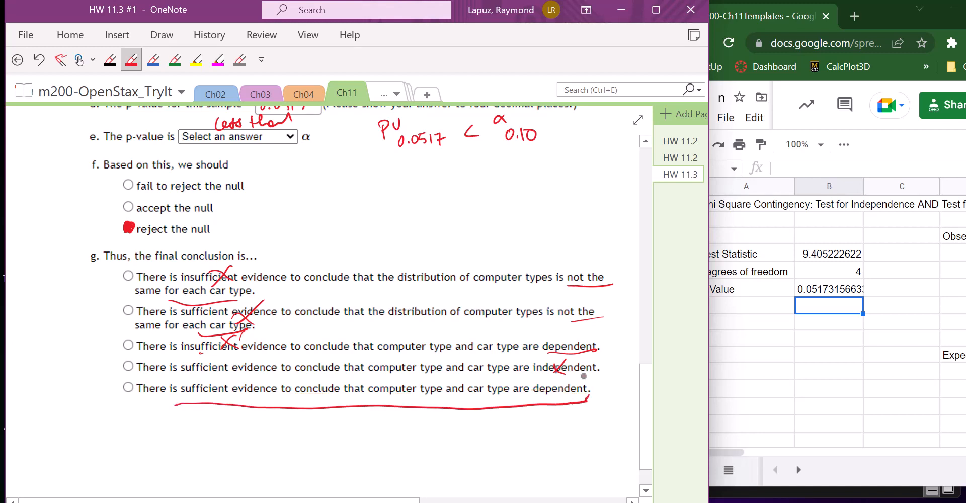
pyautogui.moveTo(133, 384); pyautogui.dragTo(129, 385)
pyautogui.press('Escape')
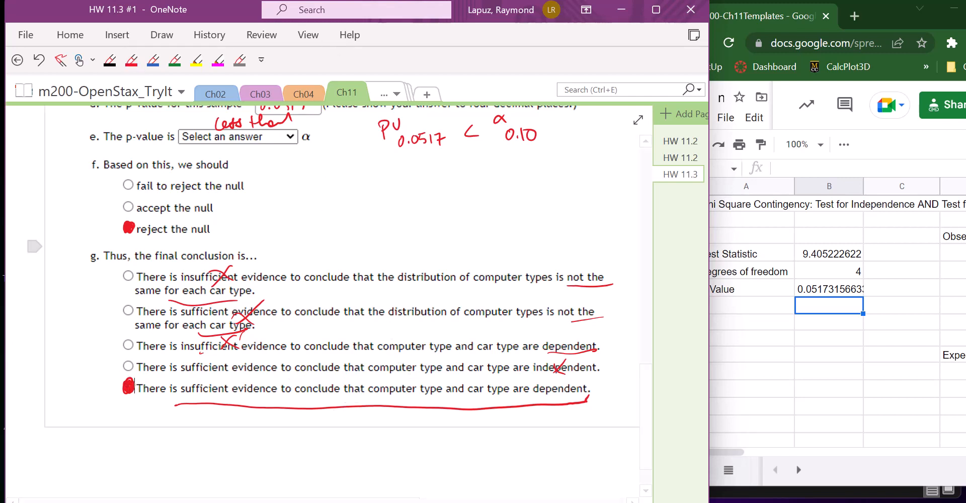